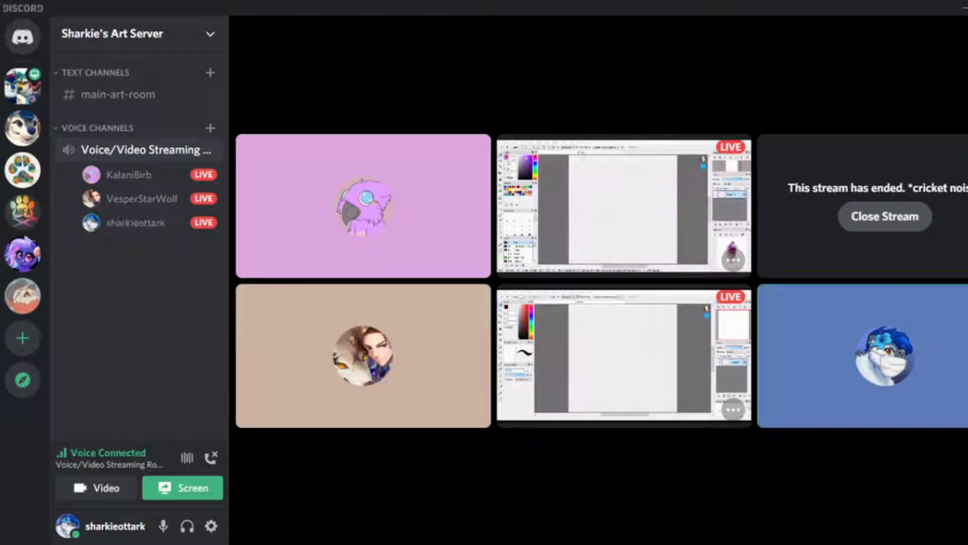
Open the lower live screen share in the voice channel and expand it to full screen.
mouse_move(928, 160)
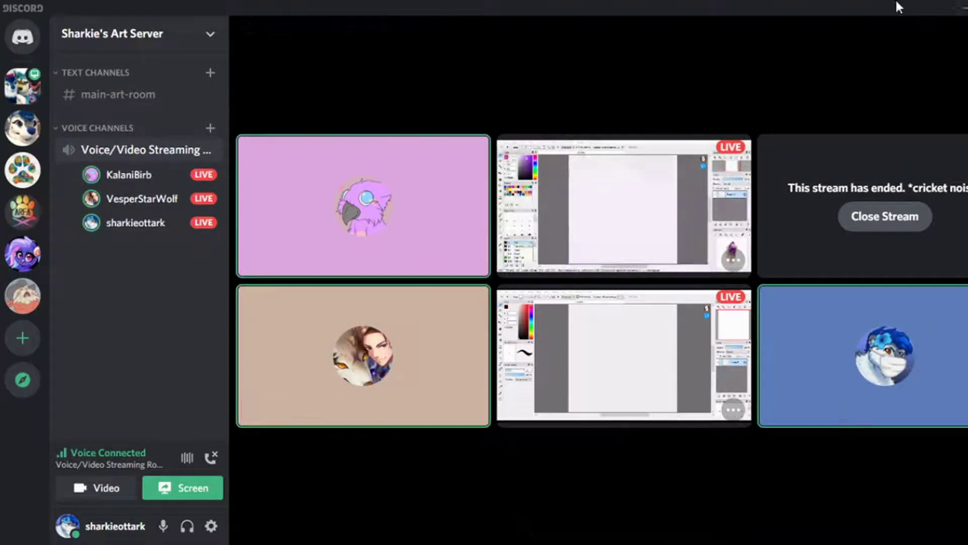
mouse_move(870, 202)
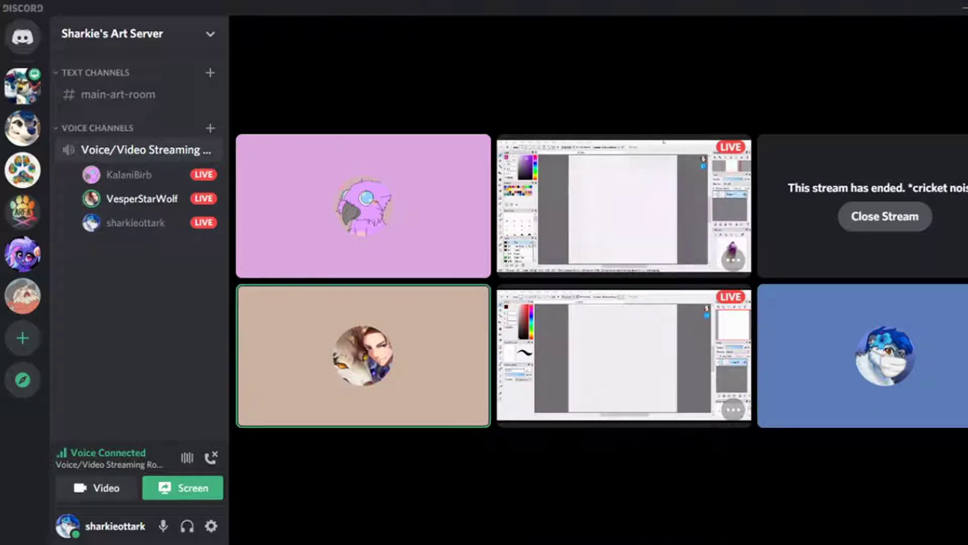
mouse_move(846, 89)
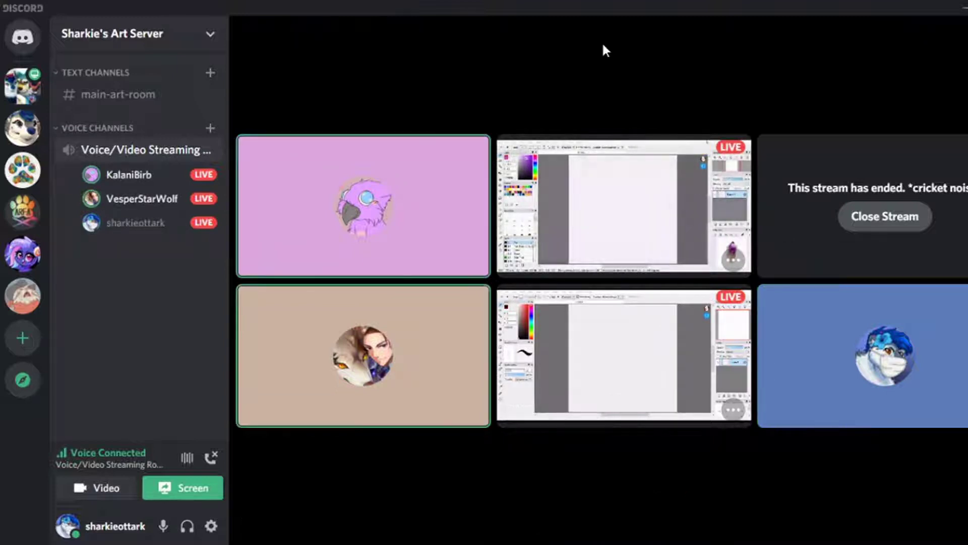
left_click(586, 347)
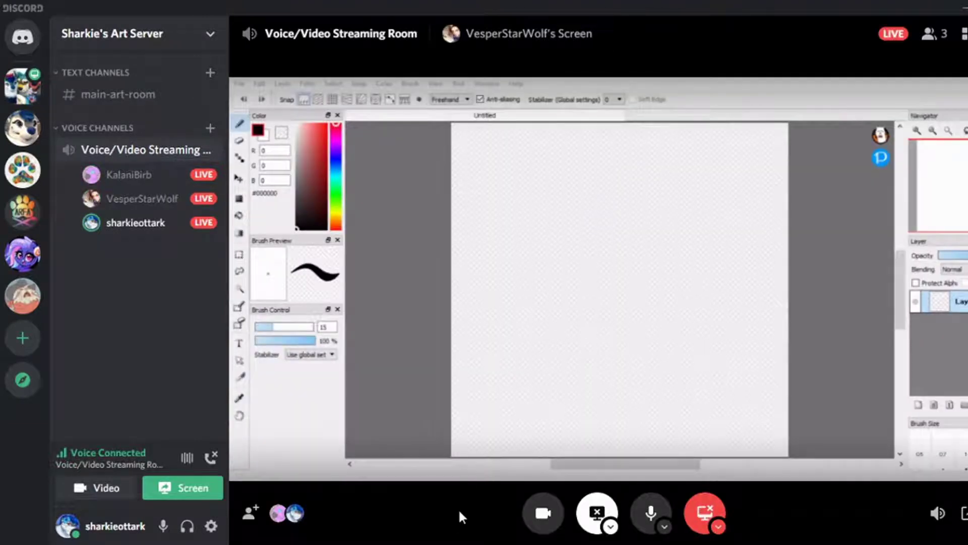
left_click(964, 513)
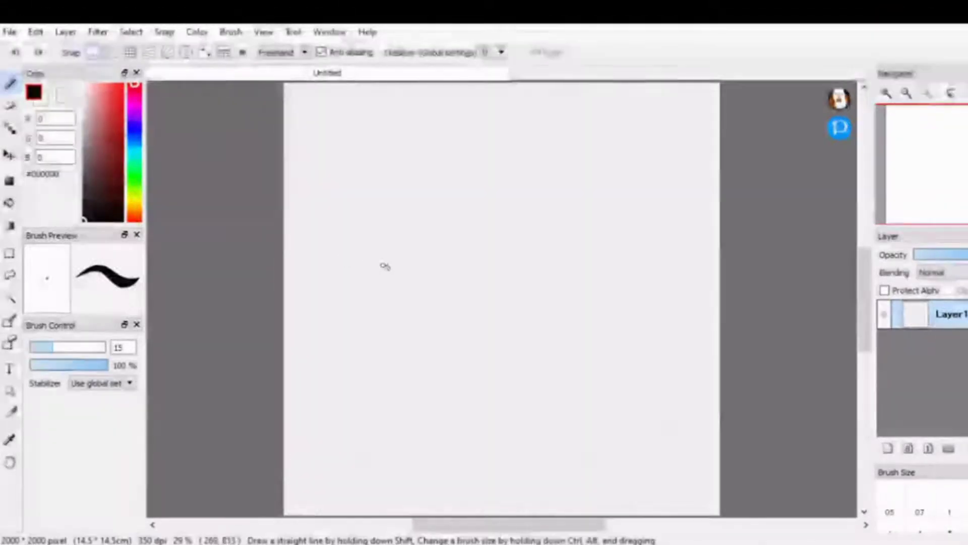
Open the reference image 51vE+OpyHGL._AC_SL1000_.jpg alongside the blank 2000 × 2000 pixel canvas.
left_click(124, 84)
left_click_drag(126, 85, 84, 220)
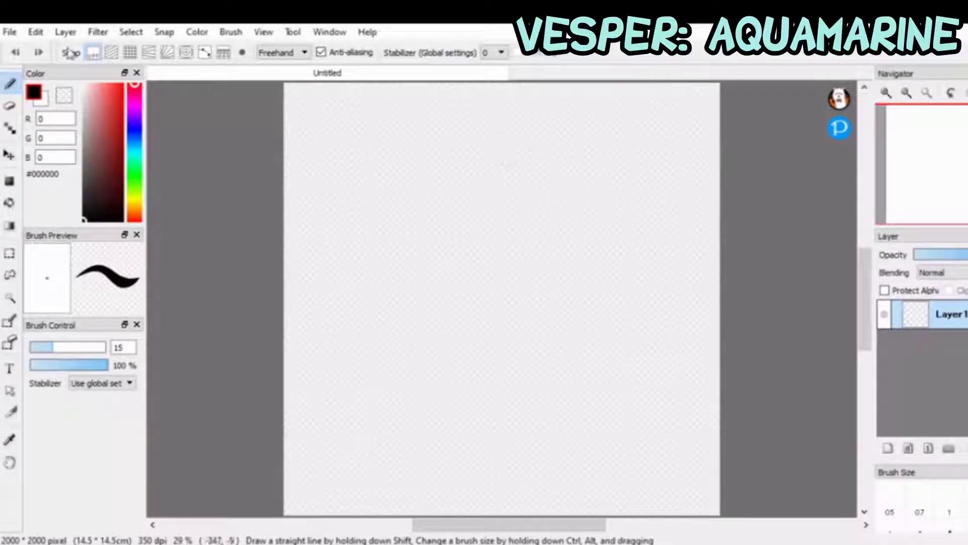
left_click(10, 32)
left_click(446, 172)
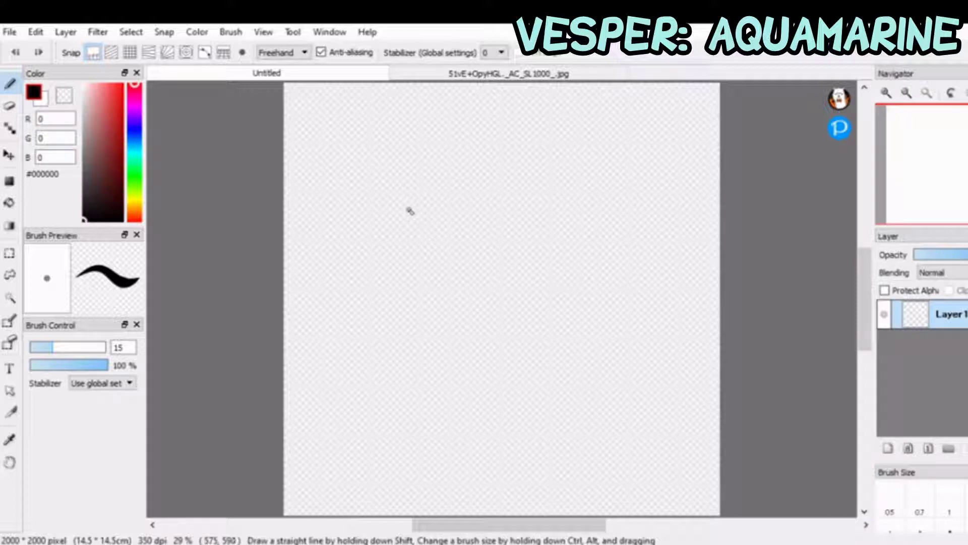
Sketch two long upright ears in black with a small tuft of hair between their bases, using a brush size of 8.4.
mouse_move(426, 223)
left_mouse_down()
mouse_move(461, 207)
mouse_move(453, 220)
mouse_move(482, 197)
mouse_move(511, 130)
mouse_move(521, 133)
mouse_move(526, 161)
mouse_move(517, 211)
mouse_move(495, 240)
mouse_move(517, 120)
left_mouse_up()
mouse_move(440, 117)
left_mouse_down()
mouse_move(429, 224)
mouse_move(448, 236)
mouse_move(447, 228)
left_mouse_up()
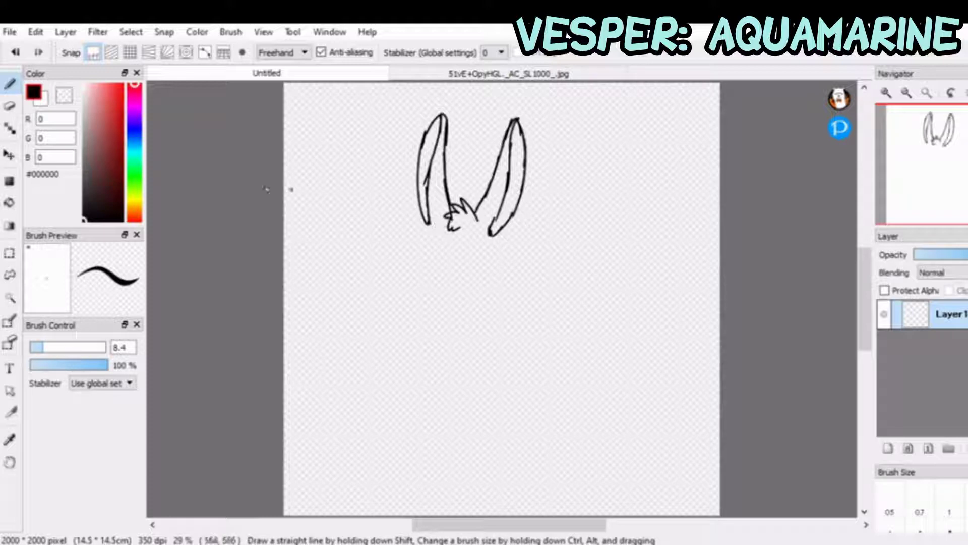
left_click(10, 106)
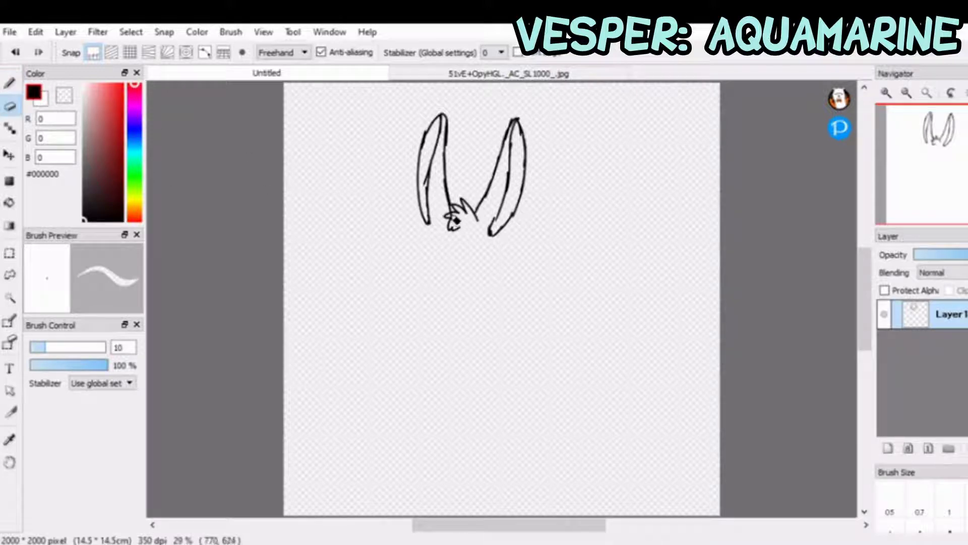
Draw the outline of the head beneath the ears, with both cheeks and a tapered muzzle closing the shape.
key("b")
mouse_move(492, 236)
left_mouse_down()
mouse_move(498, 262)
mouse_move(489, 281)
left_mouse_up()
mouse_move(429, 225)
left_mouse_down()
mouse_move(417, 260)
mouse_move(427, 277)
left_mouse_up()
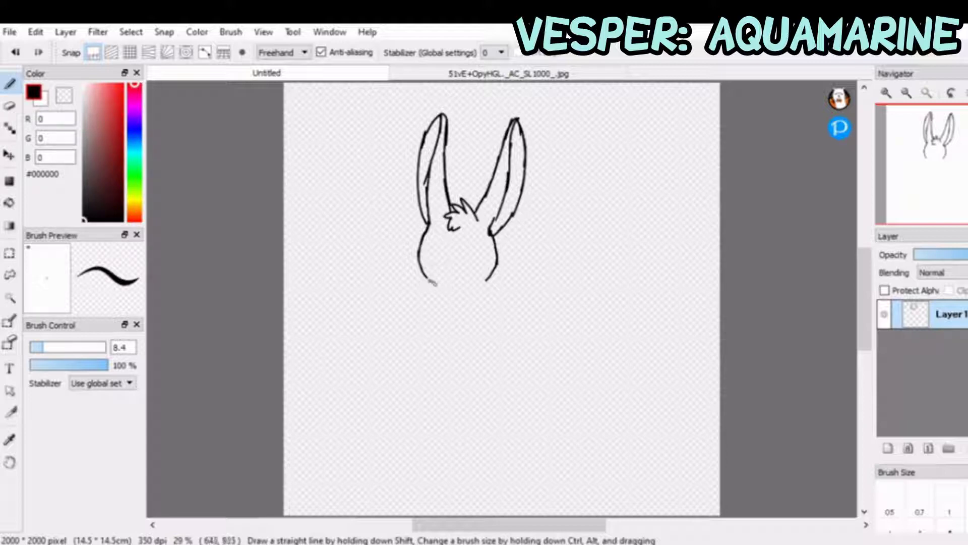
mouse_move(428, 278)
left_mouse_down()
mouse_move(435, 297)
mouse_move(451, 301)
mouse_move(489, 281)
left_mouse_up()
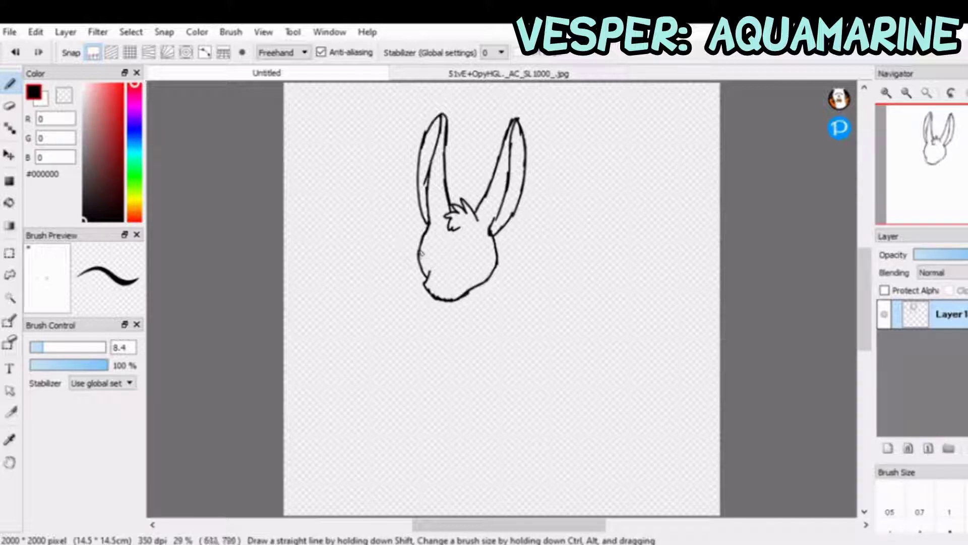
Draw a fluffy fur collar around the head, running from one cheek under the chin to the other.
mouse_move(422, 242)
left_mouse_down()
mouse_move(404, 237)
mouse_move(391, 255)
mouse_move(388, 310)
left_mouse_up()
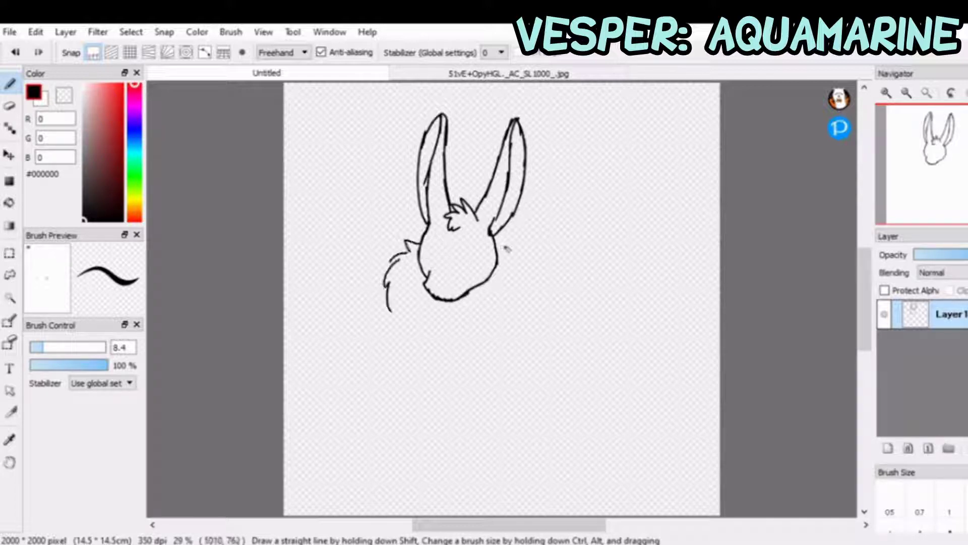
mouse_move(509, 248)
left_mouse_down()
mouse_move(527, 262)
mouse_move(520, 309)
mouse_move(484, 330)
left_mouse_up()
mouse_move(399, 314)
left_mouse_down()
mouse_move(433, 345)
mouse_move(477, 333)
left_mouse_up()
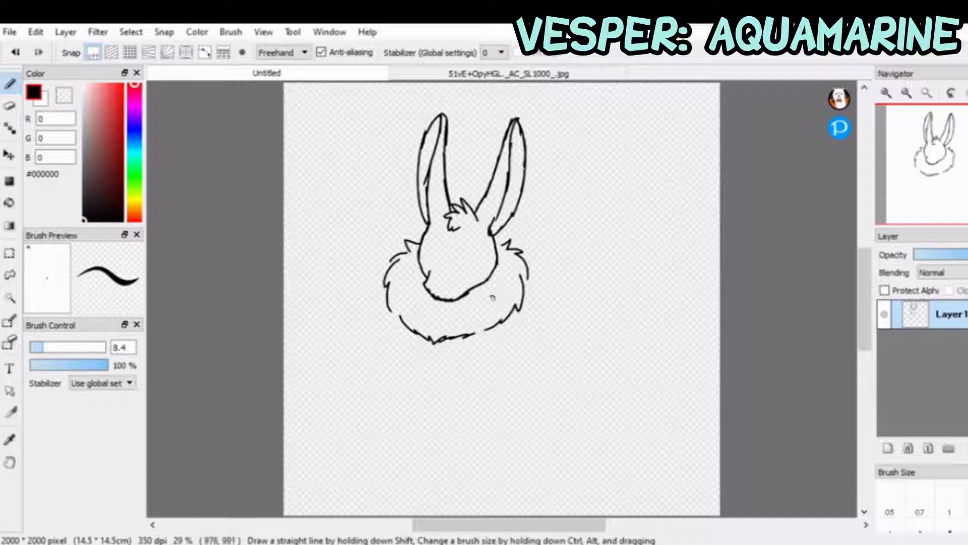
Draw the first front leg with a rounded paw below the collar and clean up the paw lines with the eraser.
left_click_drag(402, 316, 413, 370)
left_click_drag(402, 318, 421, 407)
mouse_move(438, 339)
left_mouse_down()
mouse_move(443, 405)
mouse_move(422, 395)
mouse_move(413, 422)
mouse_move(441, 415)
mouse_move(444, 404)
mouse_move(432, 422)
mouse_move(437, 400)
mouse_move(414, 417)
left_mouse_up()
left_click(10, 107)
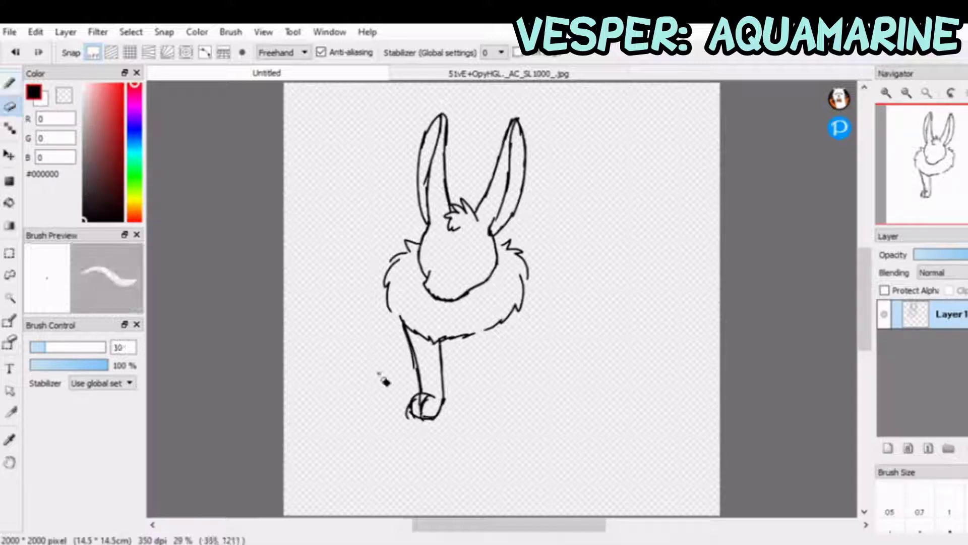
left_click_drag(426, 406, 414, 423)
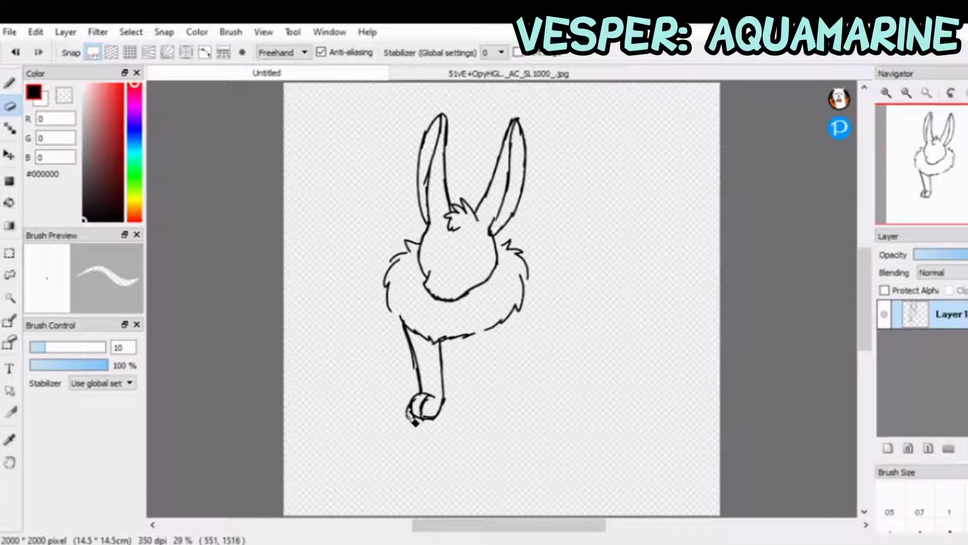
Draw the second front leg with its paw, and the rounded back, haunch and near hind paw.
key("b")
left_click_drag(459, 337, 462, 412)
mouse_move(492, 330)
left_mouse_down()
mouse_move(470, 335)
mouse_move(493, 333)
mouse_move(488, 413)
mouse_move(461, 411)
mouse_move(454, 423)
mouse_move(474, 429)
mouse_move(490, 412)
mouse_move(467, 422)
left_mouse_up()
mouse_move(524, 277)
left_mouse_down()
mouse_move(584, 311)
mouse_move(572, 293)
mouse_move(592, 371)
mouse_move(592, 362)
mouse_move(564, 401)
left_mouse_up()
mouse_move(565, 329)
left_mouse_down()
mouse_move(515, 359)
mouse_move(504, 416)
mouse_move(566, 402)
mouse_move(510, 418)
left_mouse_up()
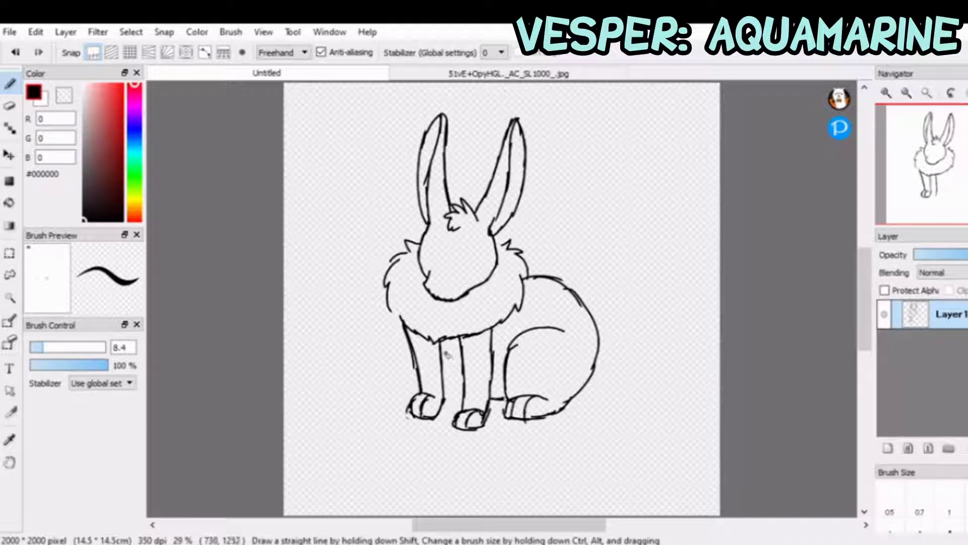
left_click_drag(441, 344, 463, 370)
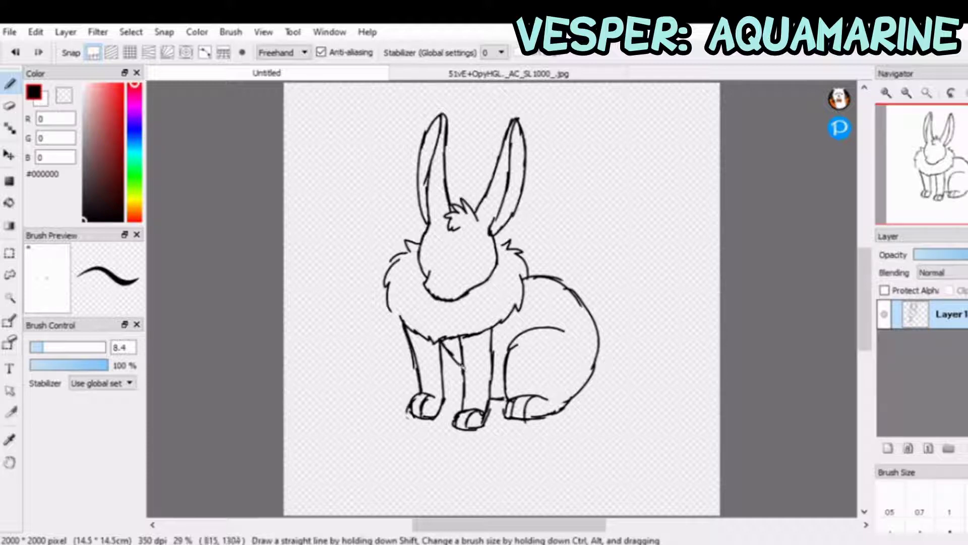
key("ctrl+z")
key("ctrl+z")
Draw the far hind leg and paw between the front legs, and a large pointed tail behind the haunch.
mouse_move(456, 343)
left_mouse_down()
mouse_move(444, 376)
mouse_move(463, 397)
mouse_move(446, 404)
mouse_move(451, 414)
left_mouse_up()
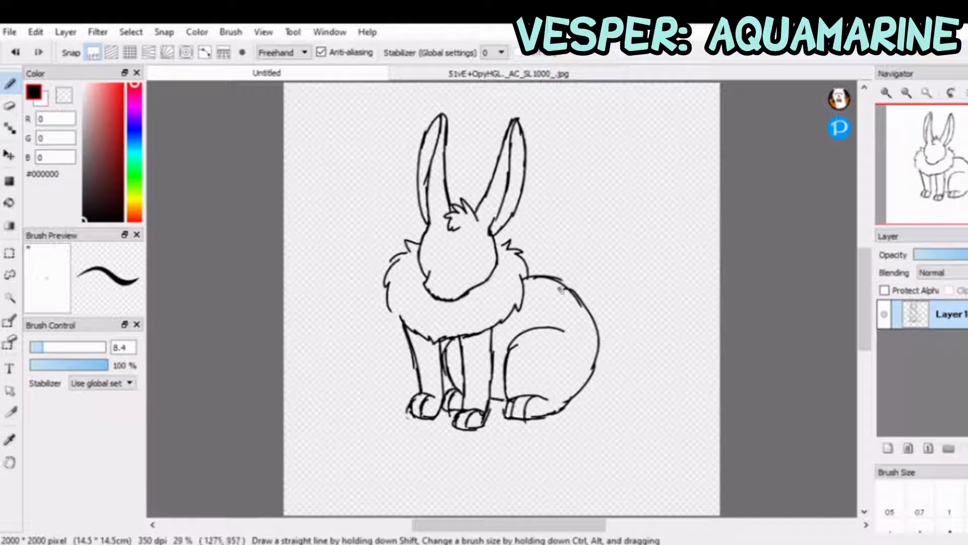
mouse_move(561, 289)
left_mouse_down()
mouse_move(569, 270)
mouse_move(618, 263)
left_mouse_up()
left_click(451, 74)
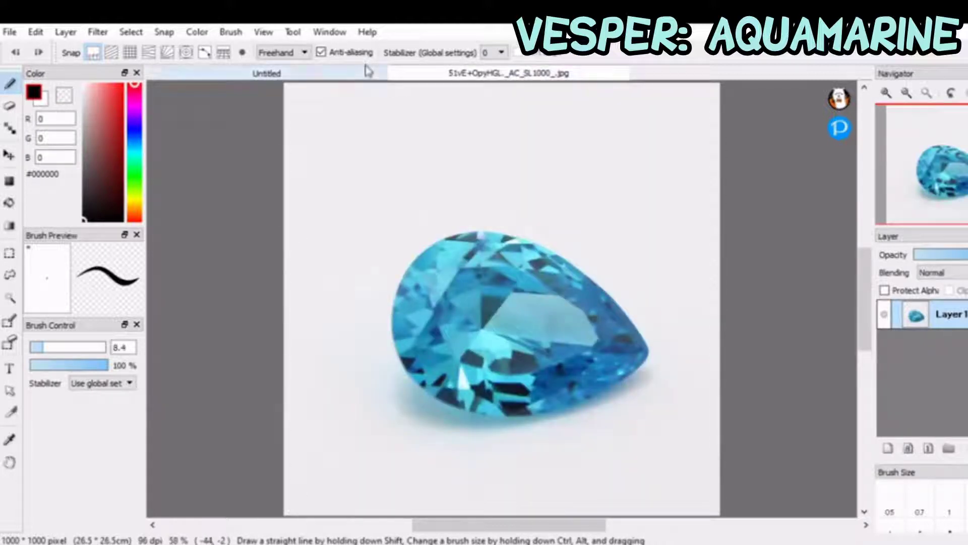
left_click(267, 73)
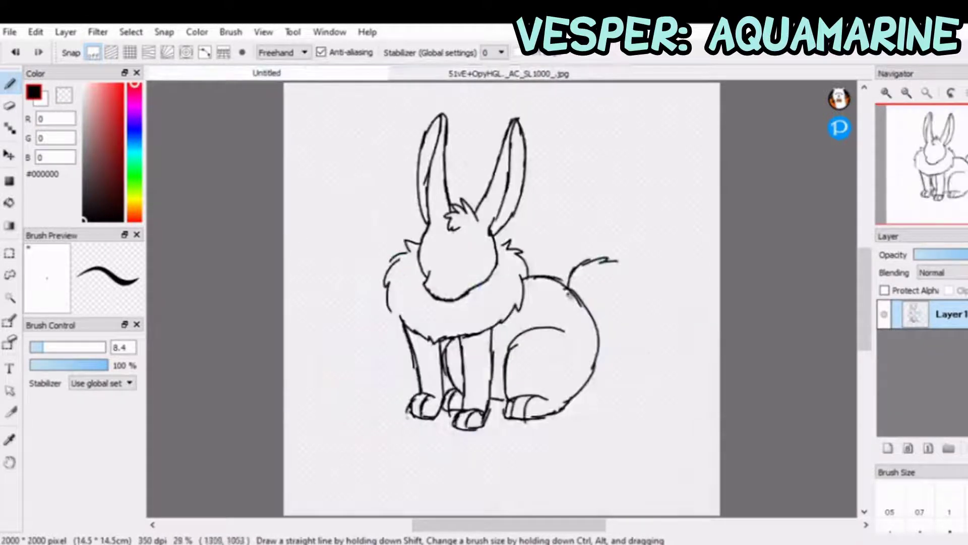
mouse_move(575, 275)
left_mouse_down()
mouse_move(615, 256)
mouse_move(646, 258)
mouse_move(618, 337)
mouse_move(601, 343)
left_mouse_up()
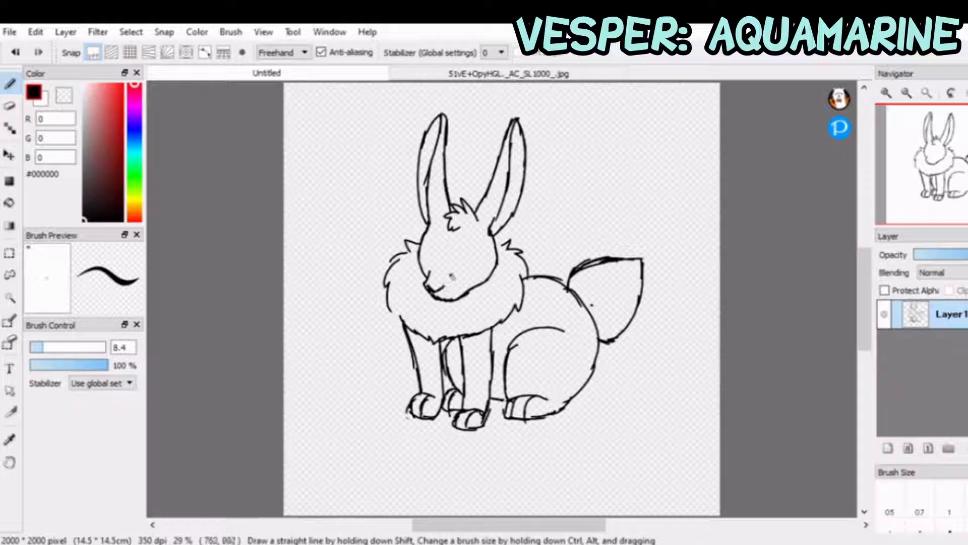
Draw the near eye on the face with its lid, iris and pupil.
mouse_move(458, 266)
left_mouse_down()
mouse_move(464, 250)
mouse_move(479, 253)
left_mouse_up()
key("e")
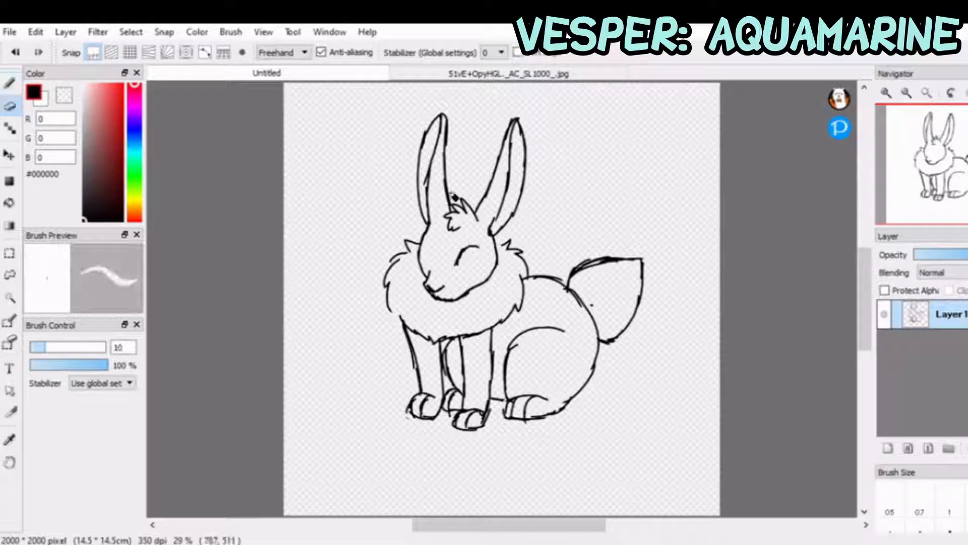
left_click(10, 83)
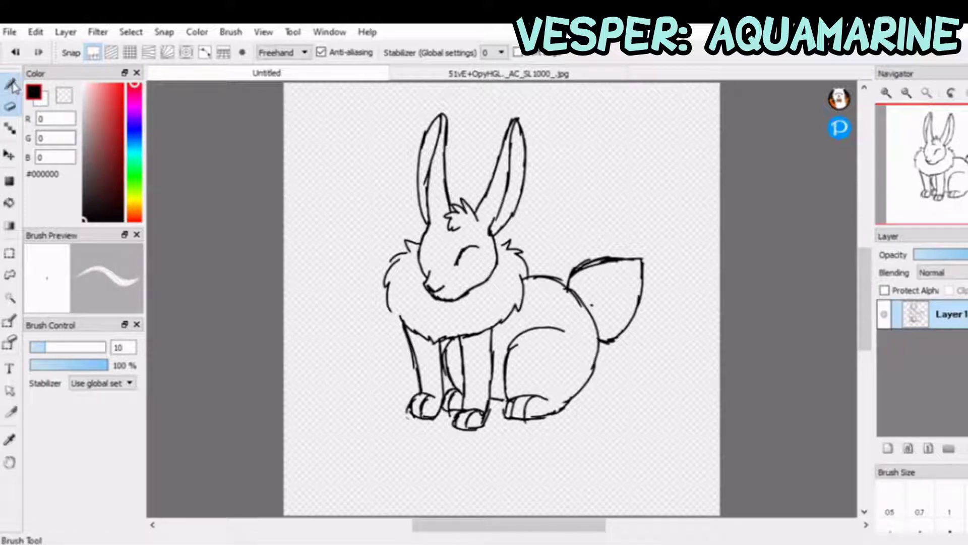
mouse_move(467, 250)
left_mouse_down()
mouse_move(460, 265)
mouse_move(481, 248)
mouse_move(483, 271)
mouse_move(464, 270)
mouse_move(480, 263)
left_mouse_up()
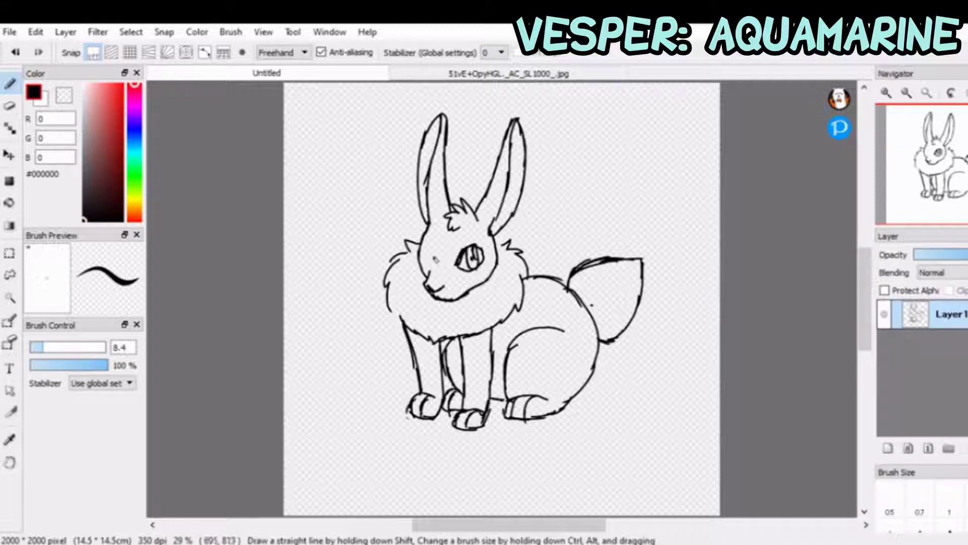
Draw the far eye at the edge of the face and a small heart beside the head.
mouse_move(422, 252)
left_mouse_down()
mouse_move(435, 258)
mouse_move(422, 255)
left_mouse_up()
left_click_drag(397, 233, 406, 223)
key("ctrl+z")
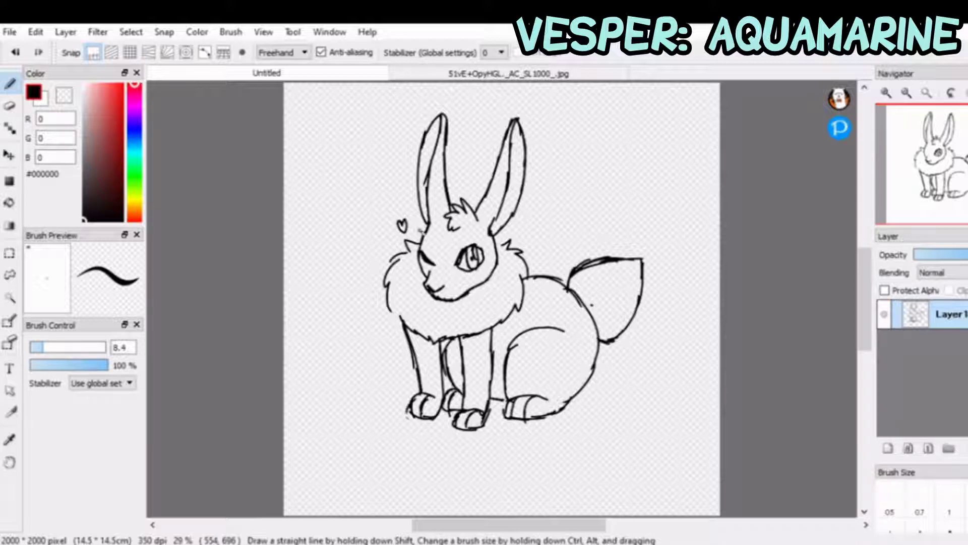
Add a new layer for the colours and sample the light aqua #8AF7FE from the gemstone reference image.
left_click(888, 448)
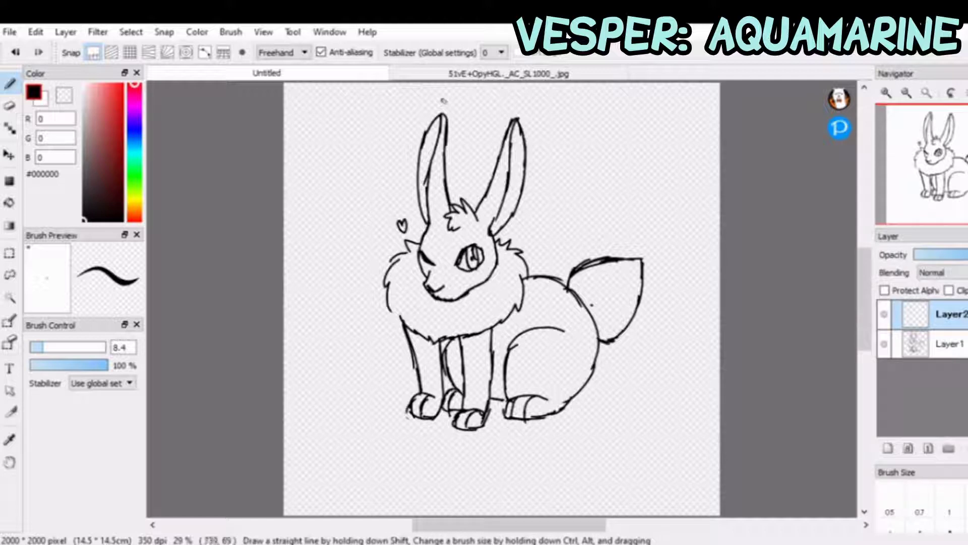
key("i")
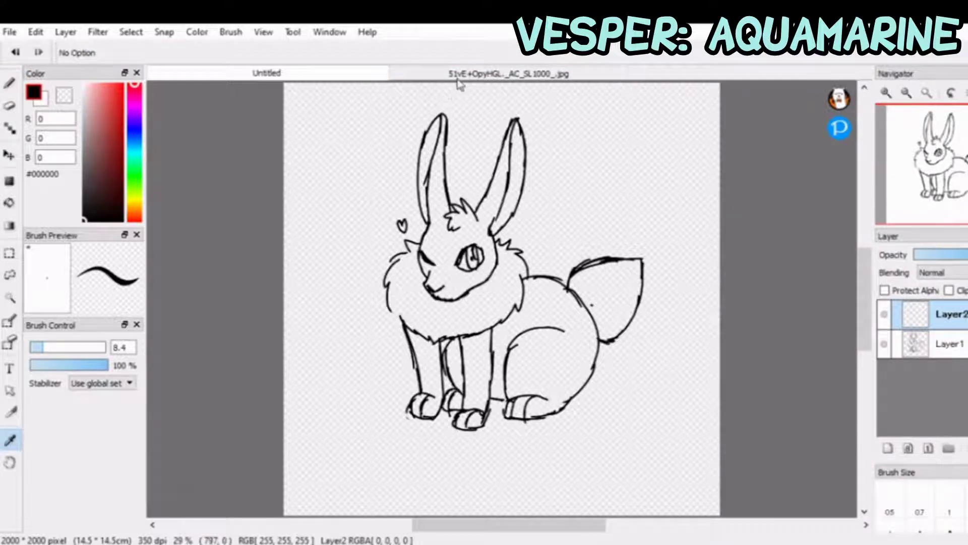
left_click(509, 73)
left_click(483, 311)
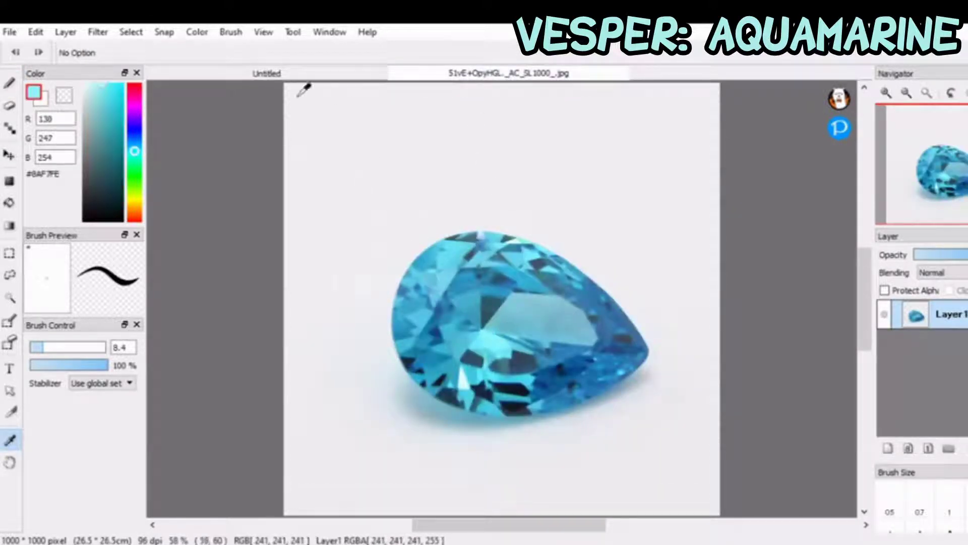
left_click(281, 72)
Move the new layer beneath the line art and paint a light aqua stroke inside the first ear at brush size 18.
left_click(9, 82)
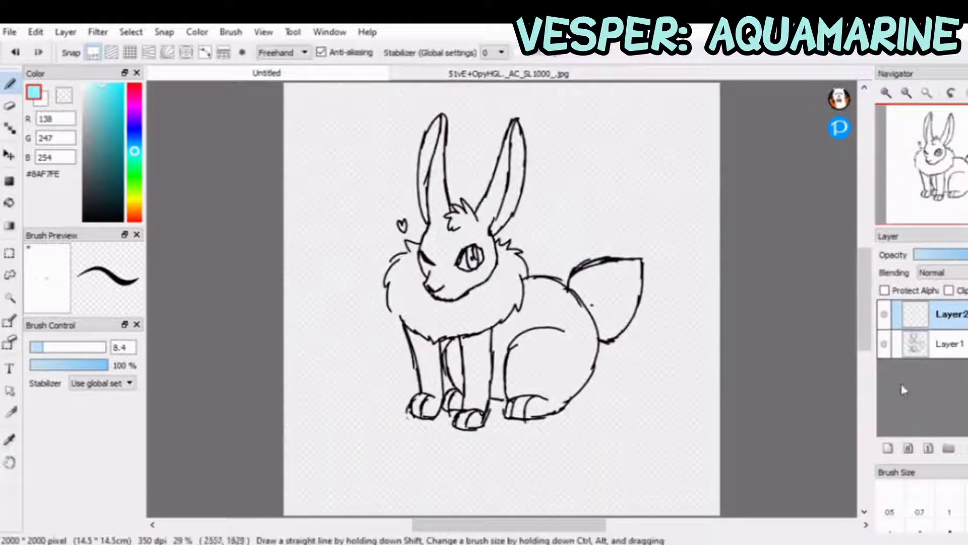
left_click_drag(927, 322, 927, 349)
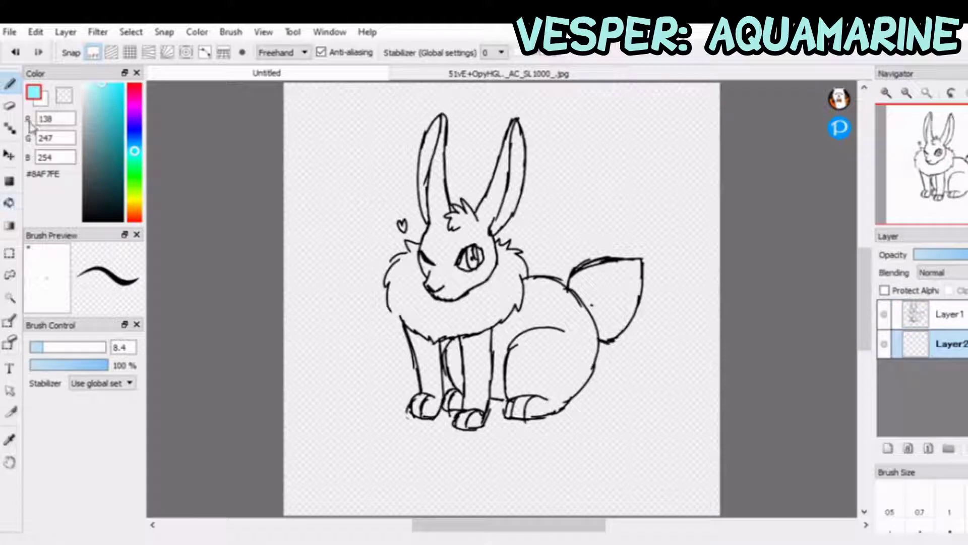
left_click(59, 347)
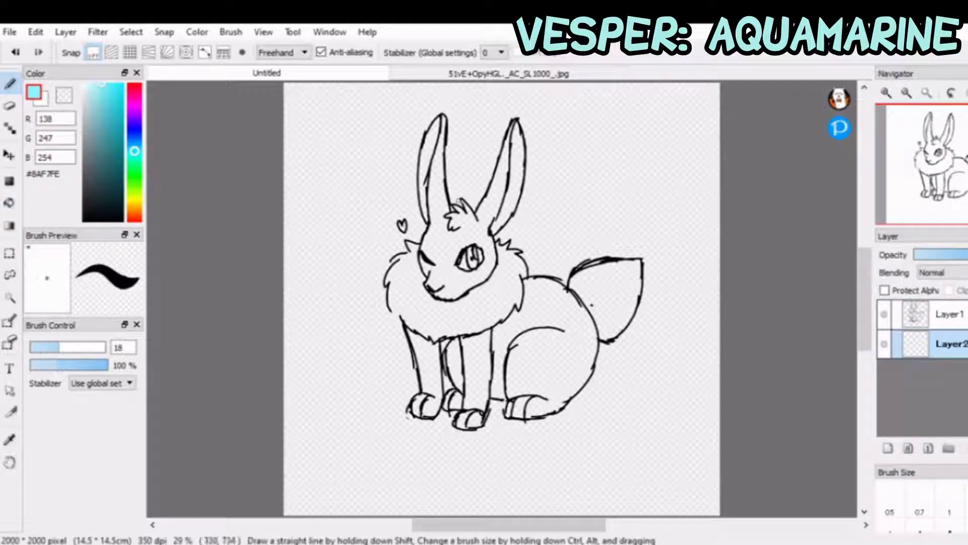
left_click_drag(442, 124, 432, 214)
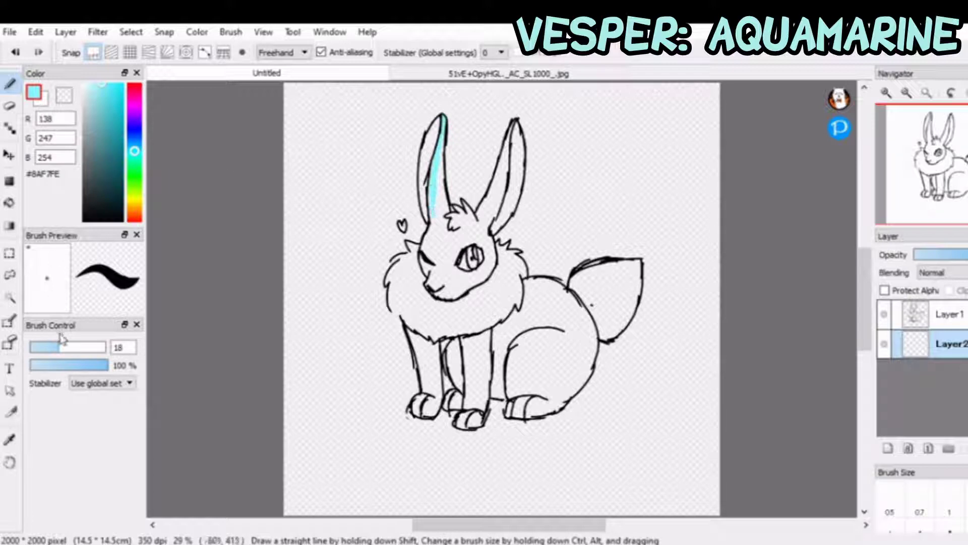
Set the brush size to 24 and fill the head and ears with the light aqua.
left_click(67, 347)
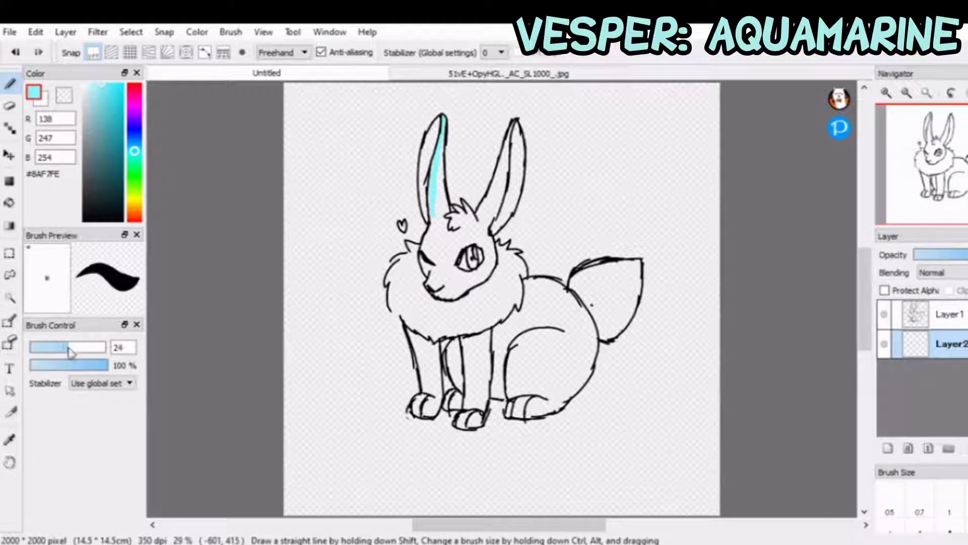
left_click(12, 205)
left_click(454, 235)
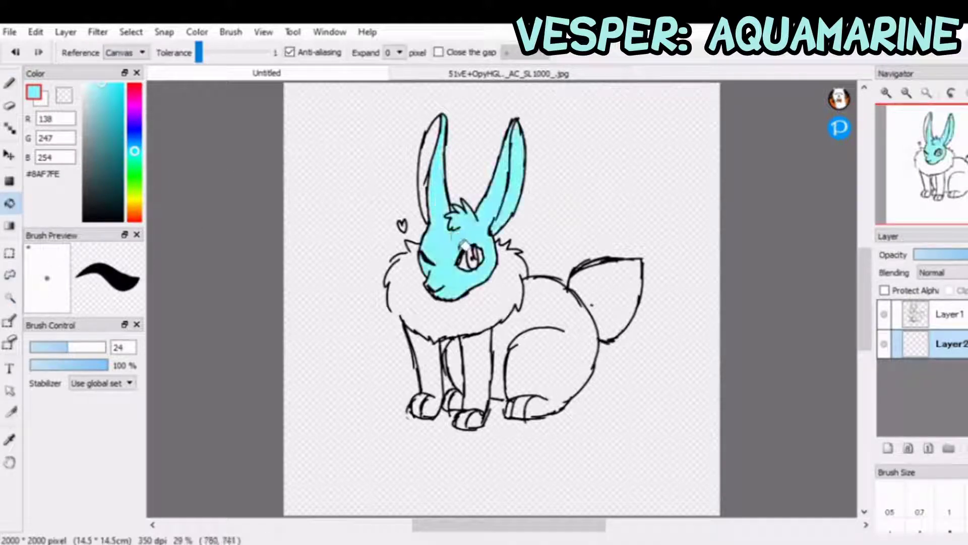
left_click(438, 334)
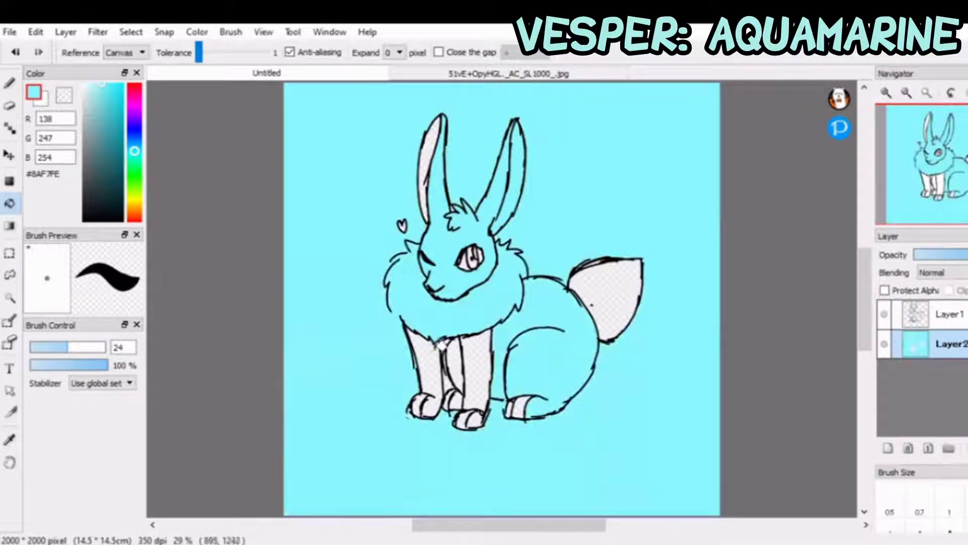
left_click(15, 52)
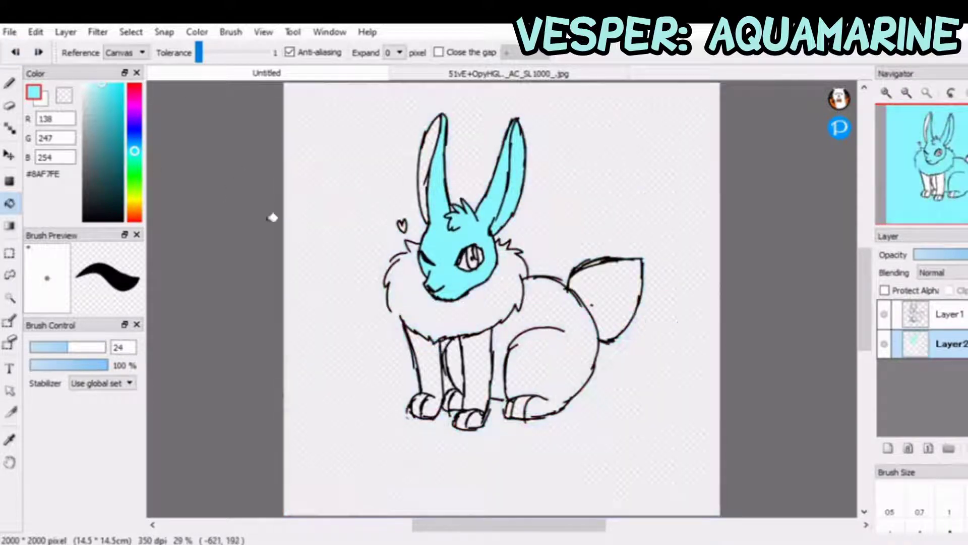
left_click(514, 353)
left_click(15, 52)
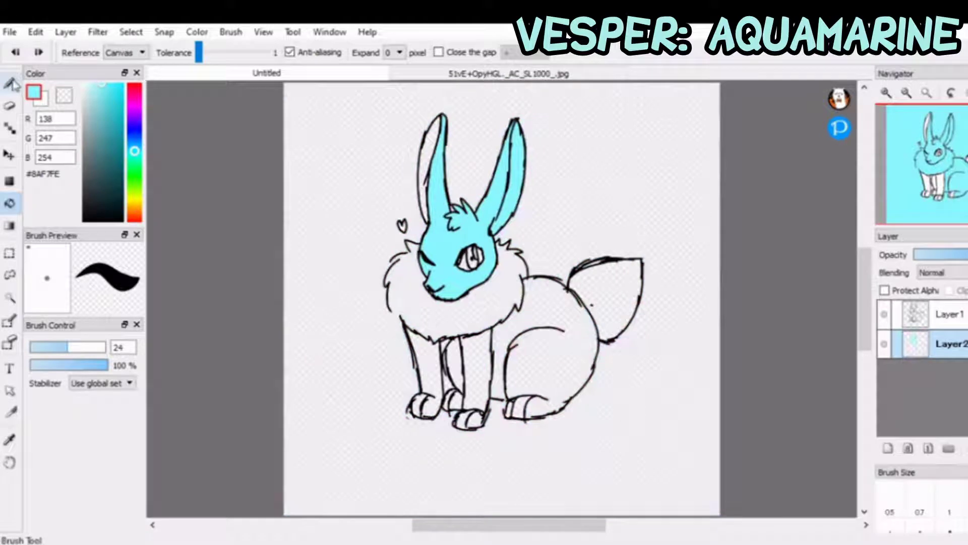
Paint the body, legs and paws light aqua by hand, raising the brush size to 40 for the larger areas.
left_click(14, 86)
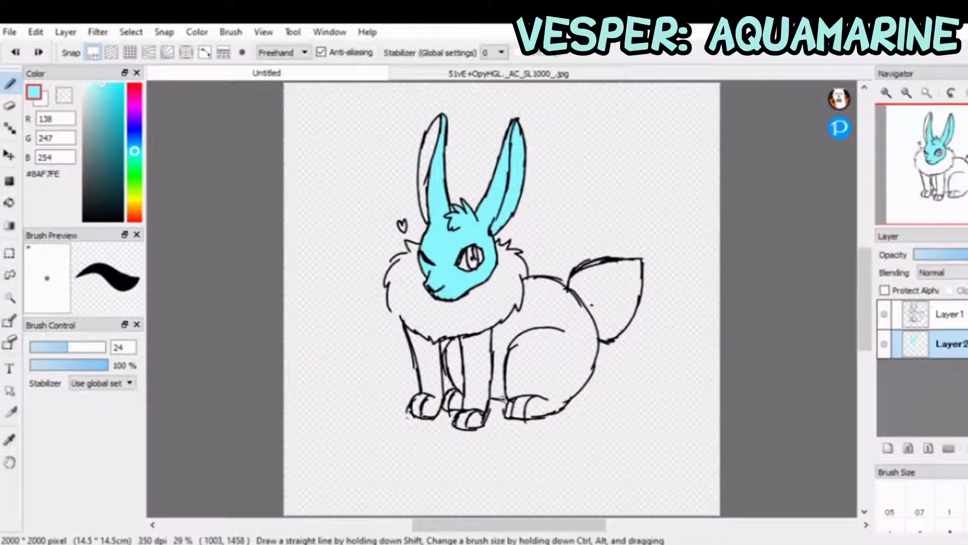
left_click(502, 397)
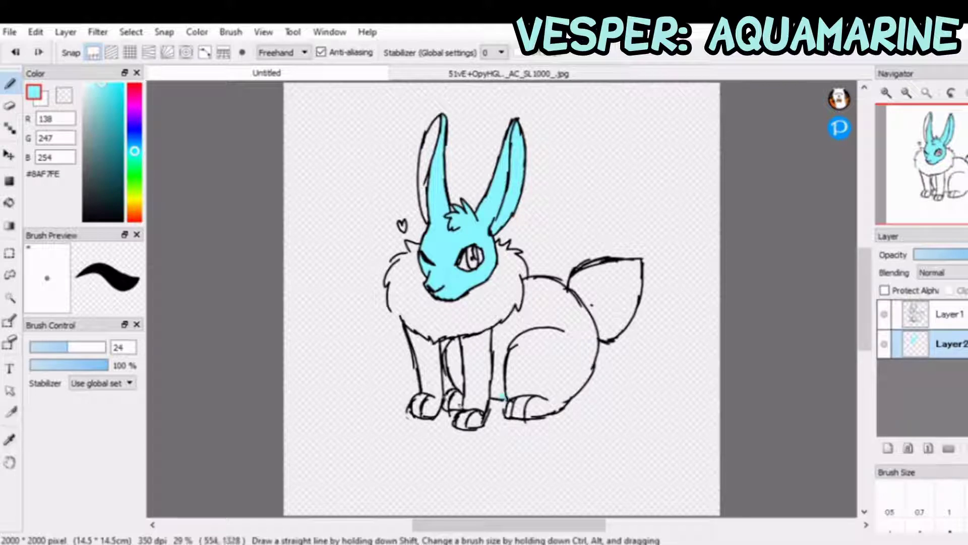
mouse_move(459, 422)
left_mouse_down()
mouse_move(473, 404)
mouse_move(463, 421)
mouse_move(477, 419)
mouse_move(484, 392)
mouse_move(503, 393)
mouse_move(489, 386)
mouse_move(453, 401)
mouse_move(464, 404)
mouse_move(458, 341)
mouse_move(500, 330)
mouse_move(467, 349)
mouse_move(473, 356)
mouse_move(486, 347)
mouse_move(487, 363)
mouse_move(493, 352)
mouse_move(510, 407)
mouse_move(530, 413)
mouse_move(511, 410)
mouse_move(566, 394)
mouse_move(564, 402)
mouse_move(587, 365)
mouse_move(580, 308)
mouse_move(590, 336)
mouse_move(584, 315)
mouse_move(587, 381)
mouse_move(549, 397)
mouse_move(580, 353)
mouse_move(560, 328)
mouse_move(527, 394)
mouse_move(514, 357)
left_mouse_up()
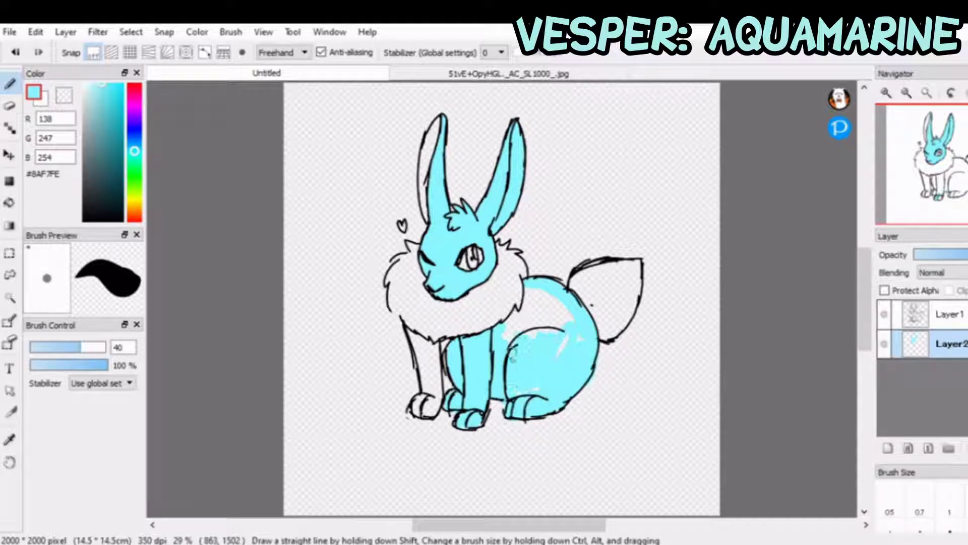
mouse_move(572, 341)
left_mouse_down()
mouse_move(578, 315)
mouse_move(538, 286)
mouse_move(501, 335)
mouse_move(553, 297)
mouse_move(528, 348)
mouse_move(561, 320)
mouse_move(546, 346)
mouse_move(519, 352)
left_mouse_up()
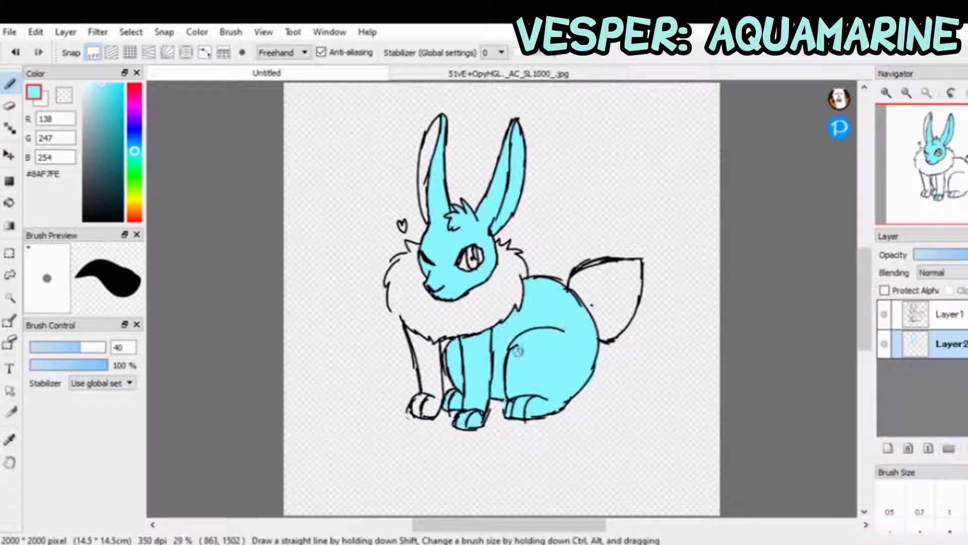
mouse_move(411, 334)
left_mouse_down()
mouse_move(424, 383)
mouse_move(415, 411)
mouse_move(427, 409)
mouse_move(432, 344)
mouse_move(416, 339)
mouse_move(421, 361)
left_mouse_up()
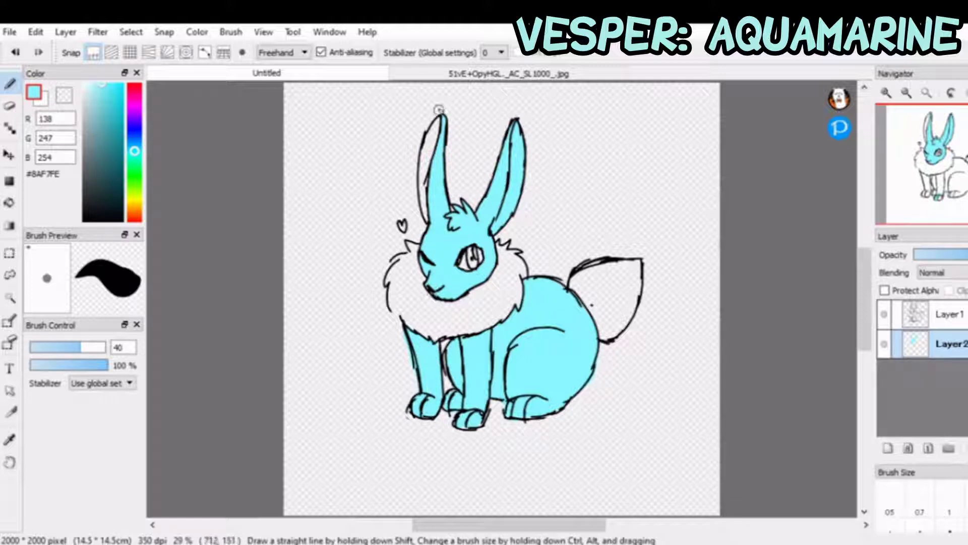
Sample the medium blue #2C9DC5 from the gemstone reference image and add a new layer beneath the light aqua layer.
left_click(448, 76)
key("i")
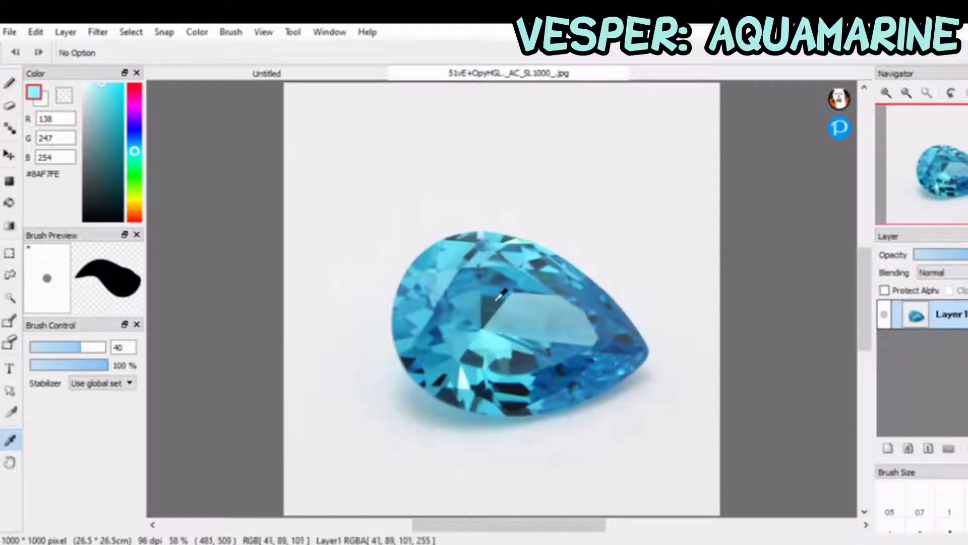
left_click(500, 288)
left_click(498, 287)
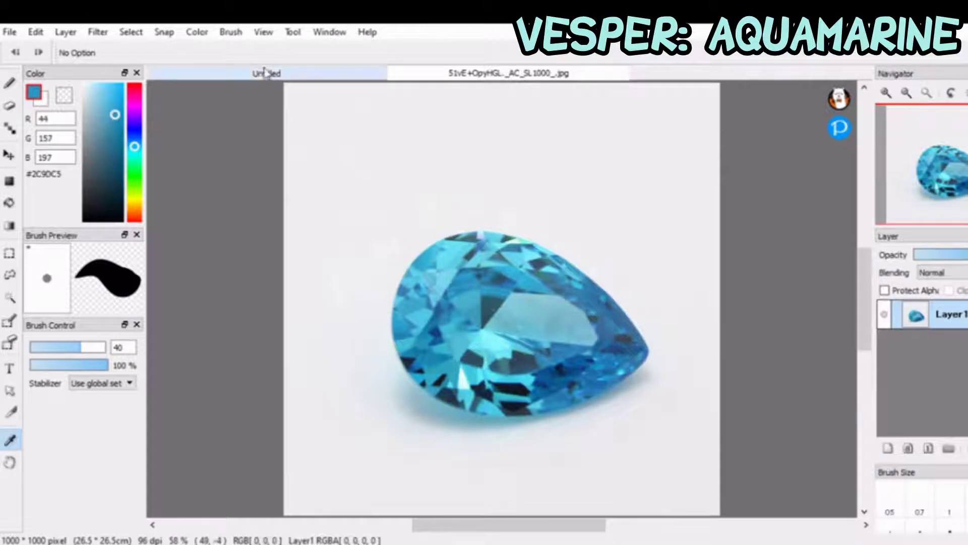
left_click(259, 74)
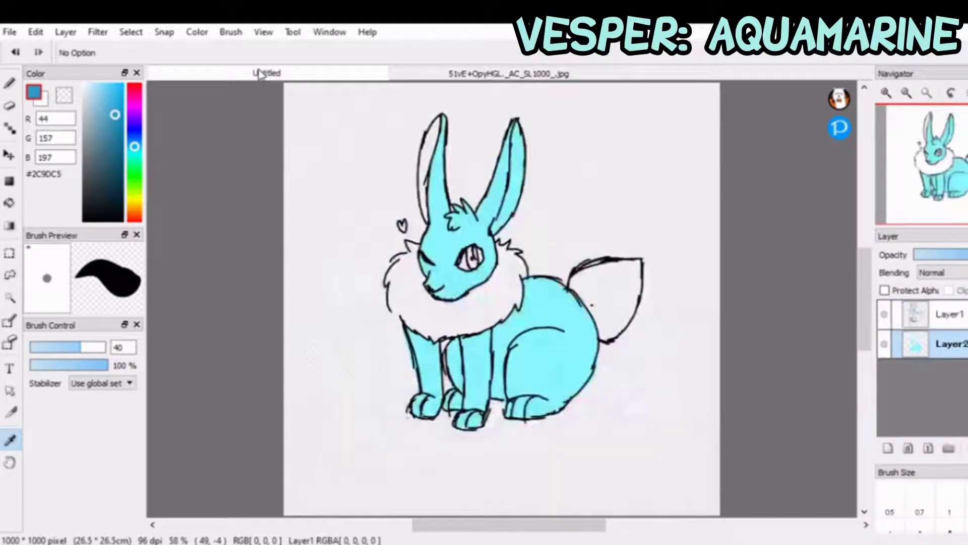
left_click(10, 84)
left_click(889, 449)
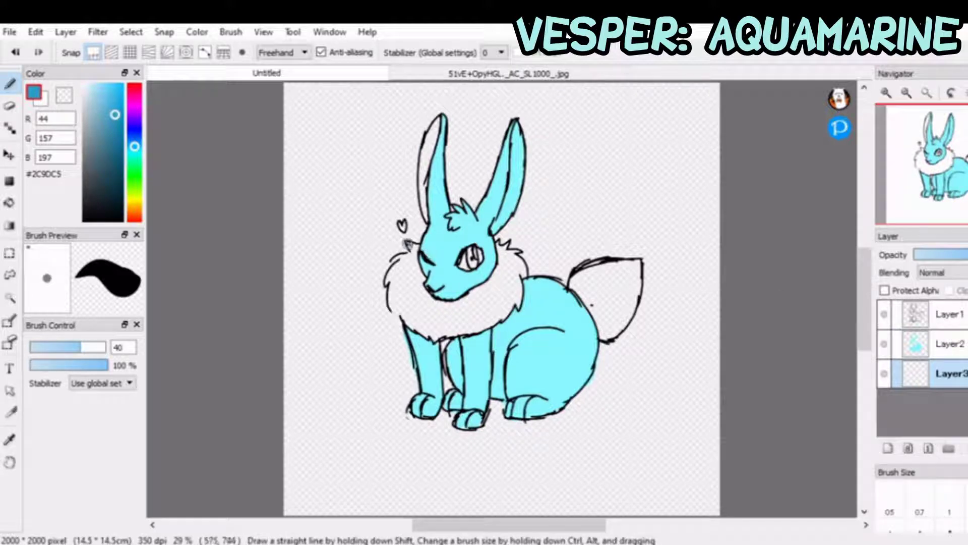
Paint the whole fluffy collar medium blue on the new layer.
left_click(403, 260)
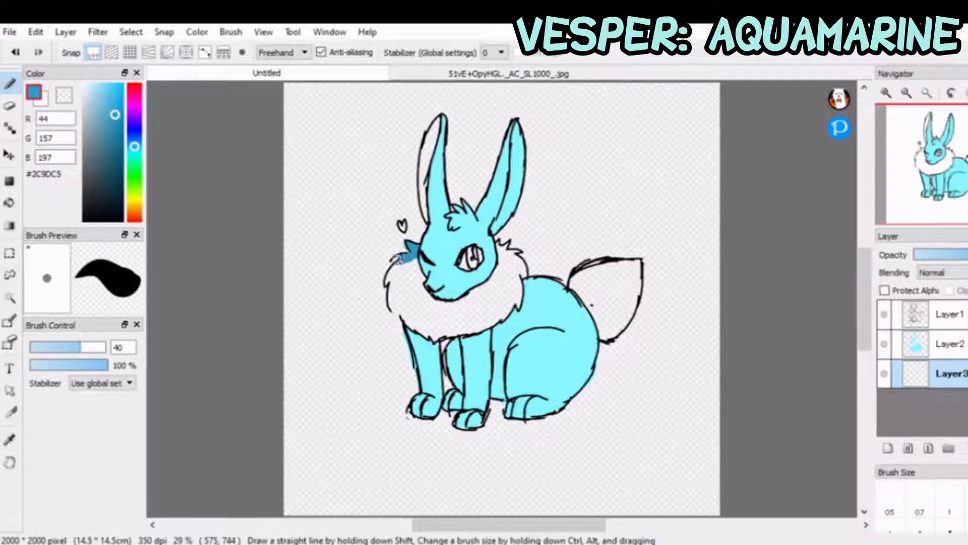
mouse_move(394, 276)
left_mouse_down()
mouse_move(395, 302)
mouse_move(429, 330)
mouse_move(483, 326)
mouse_move(505, 305)
mouse_move(515, 308)
mouse_move(504, 243)
mouse_move(518, 269)
mouse_move(477, 300)
mouse_move(491, 272)
mouse_move(461, 303)
mouse_move(495, 289)
mouse_move(458, 322)
mouse_move(487, 324)
mouse_move(504, 311)
left_mouse_up()
mouse_move(422, 338)
left_mouse_down()
mouse_move(442, 305)
mouse_move(438, 333)
mouse_move(427, 296)
mouse_move(429, 311)
mouse_move(422, 300)
mouse_move(420, 322)
left_mouse_up()
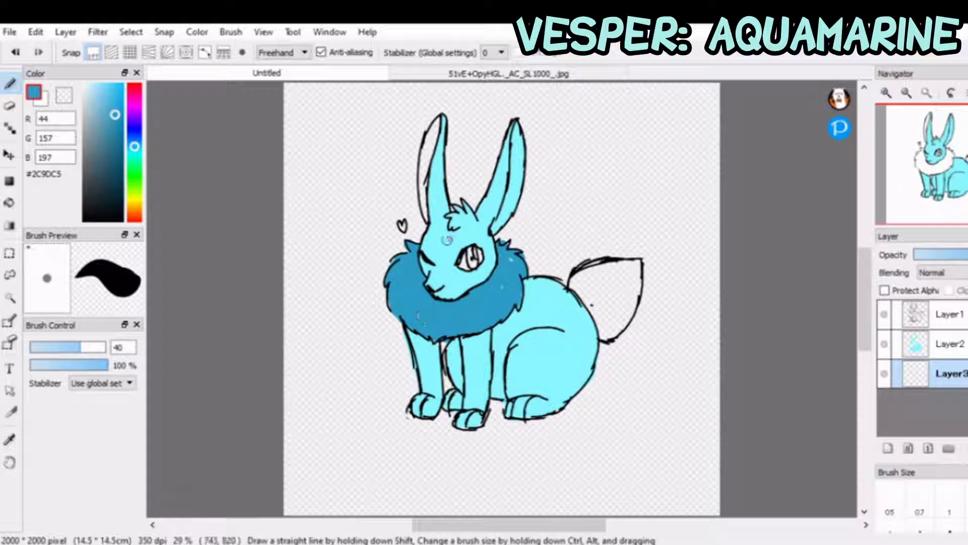
Paint the outer strips of both ears medium blue, using the light aqua layer for the second ear.
left_click_drag(428, 153, 434, 130)
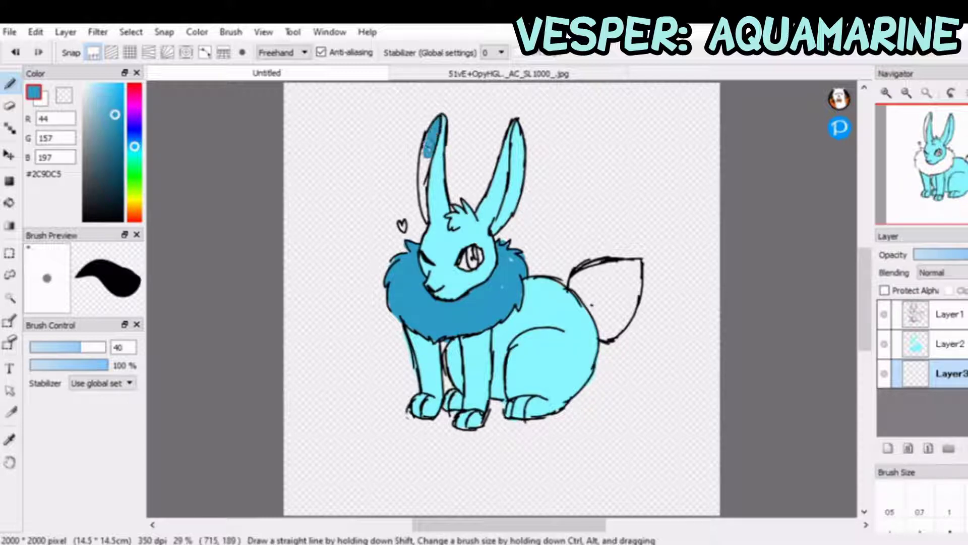
left_click_drag(424, 163, 425, 166)
left_click_drag(425, 199, 426, 166)
left_click(916, 345)
mouse_move(505, 211)
left_mouse_down()
mouse_move(498, 226)
mouse_move(518, 147)
left_mouse_up()
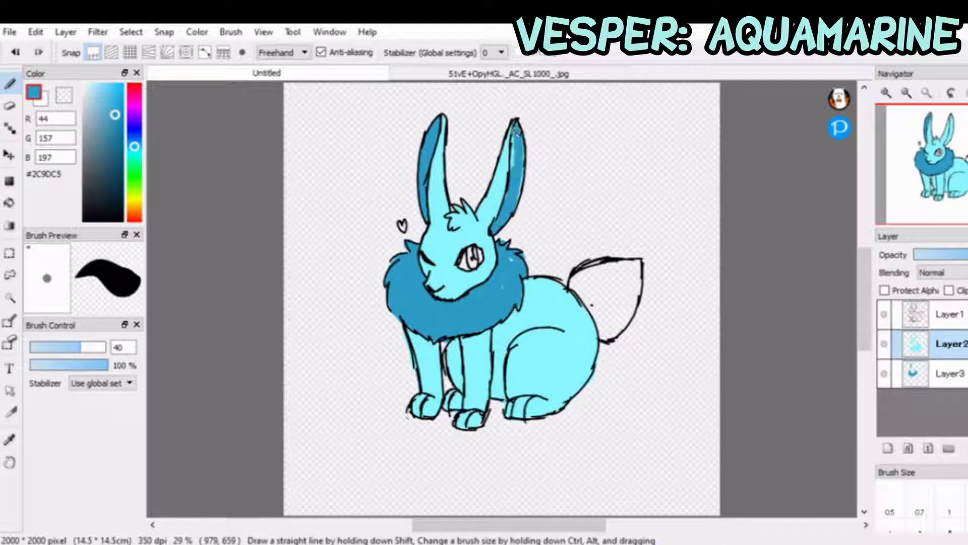
left_click_drag(518, 152, 520, 166)
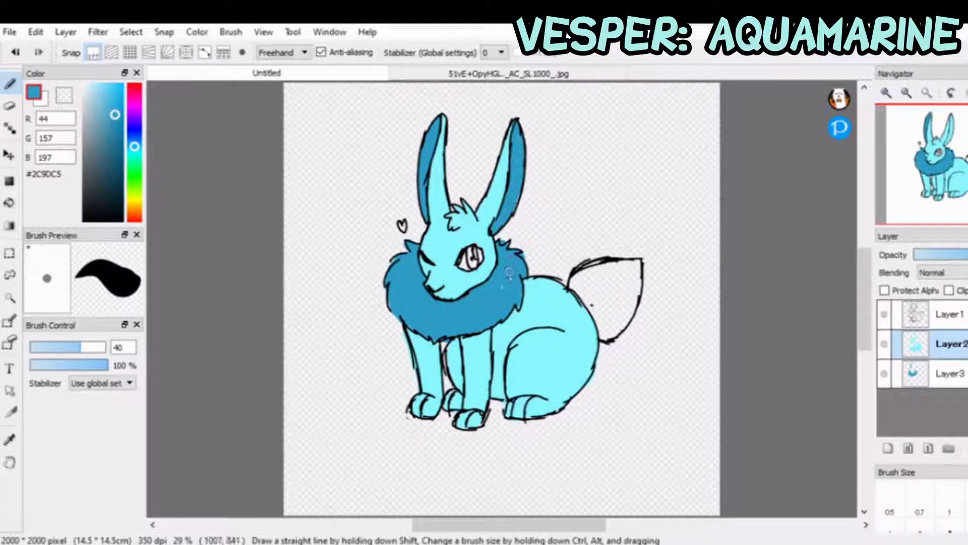
Paint the tail and the near eye's iris medium blue on the collar's layer.
left_click(898, 383)
mouse_move(572, 297)
left_mouse_down()
mouse_move(590, 305)
mouse_move(598, 287)
mouse_move(585, 275)
mouse_move(579, 282)
left_mouse_up()
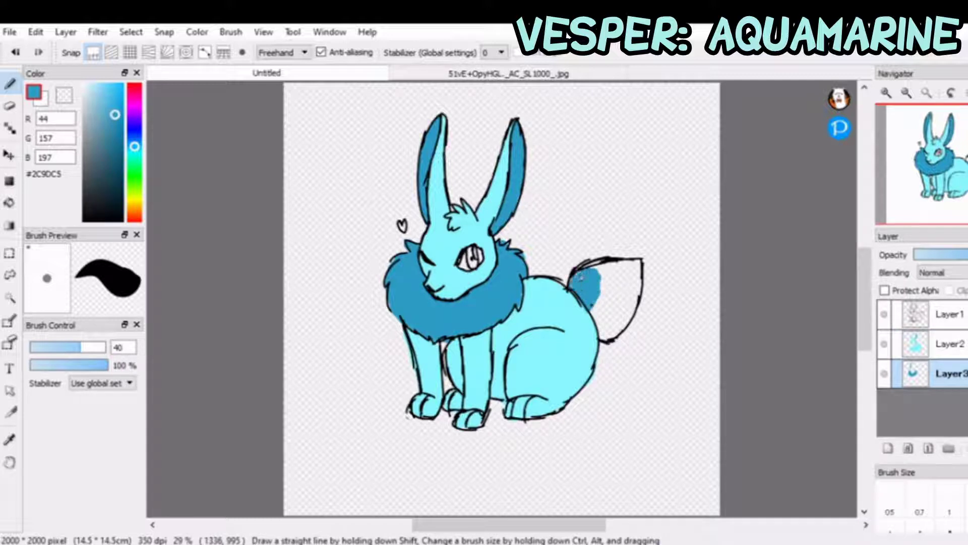
mouse_move(583, 270)
left_mouse_down()
mouse_move(639, 262)
mouse_move(625, 308)
mouse_move(602, 332)
mouse_move(627, 321)
left_mouse_up()
mouse_move(630, 283)
left_mouse_down()
mouse_move(605, 333)
mouse_move(626, 278)
mouse_move(590, 325)
mouse_move(608, 282)
left_mouse_up()
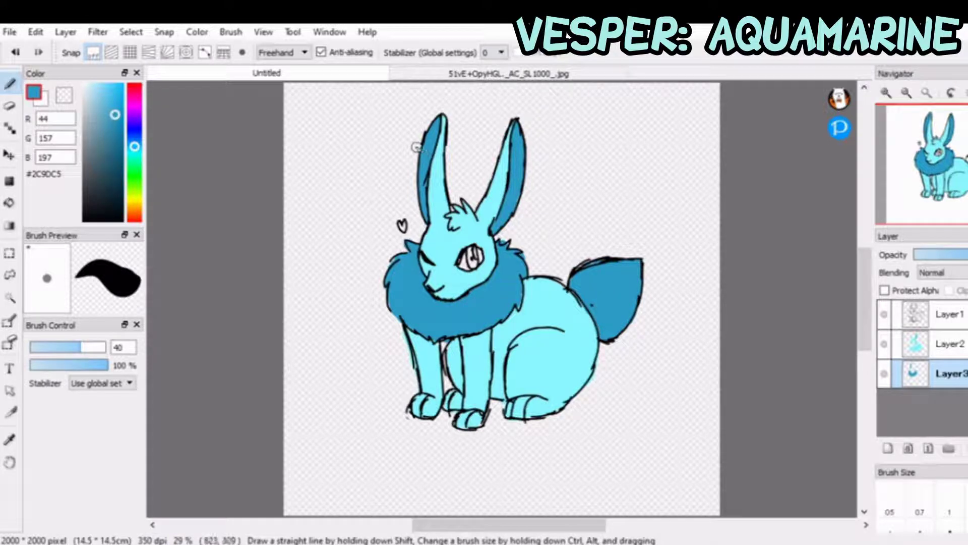
left_click_drag(468, 254, 469, 253)
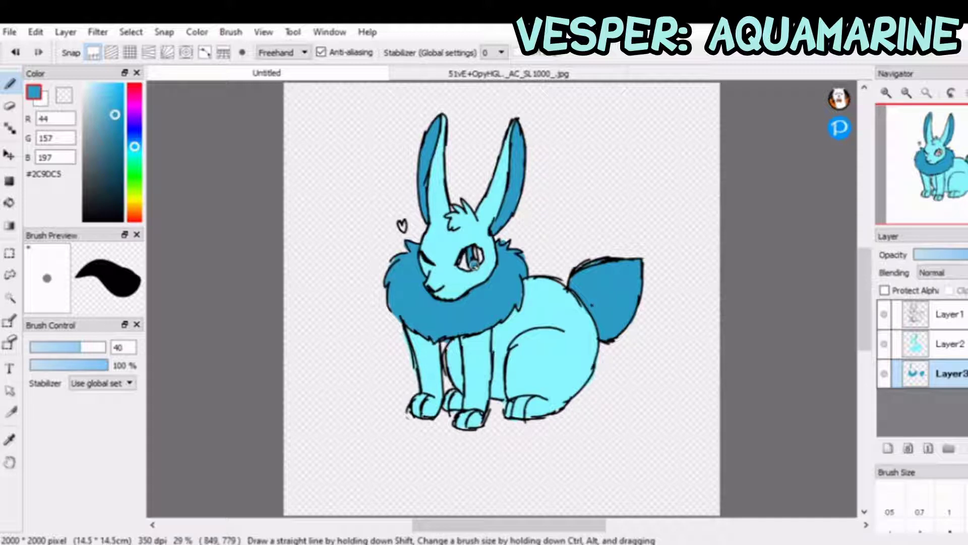
Choose white #FFFFFF as the colour and add a new layer at the very bottom of the layer stack.
left_click(88, 92)
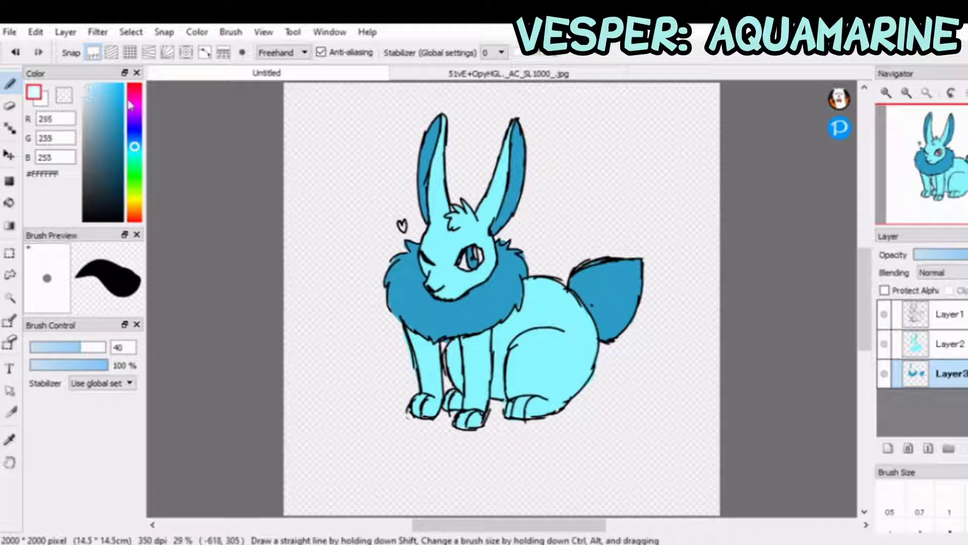
left_click(888, 449)
left_click_drag(930, 387, 931, 406)
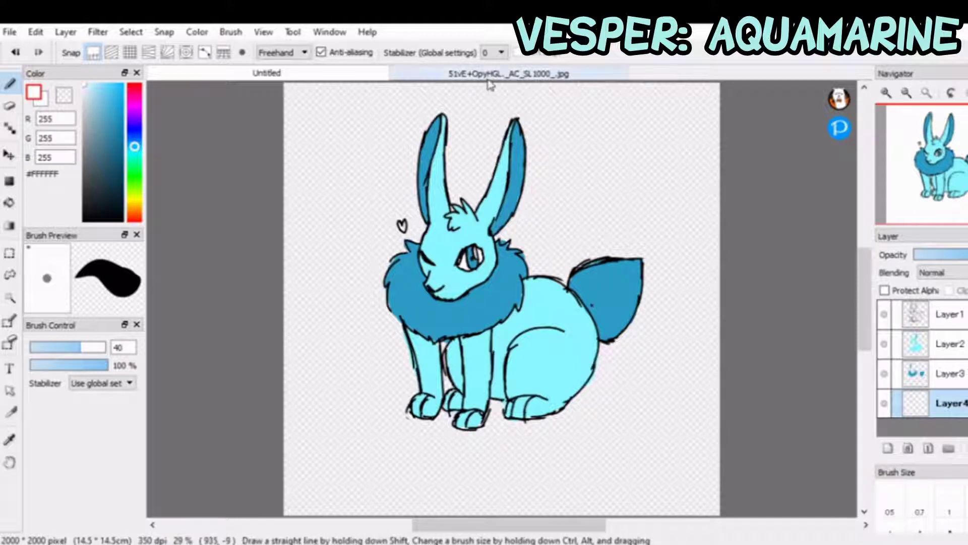
Sample the dark blue #24487C from the gemstone reference image and add a new layer directly above the light aqua layer.
left_click(508, 73)
left_click(10, 439)
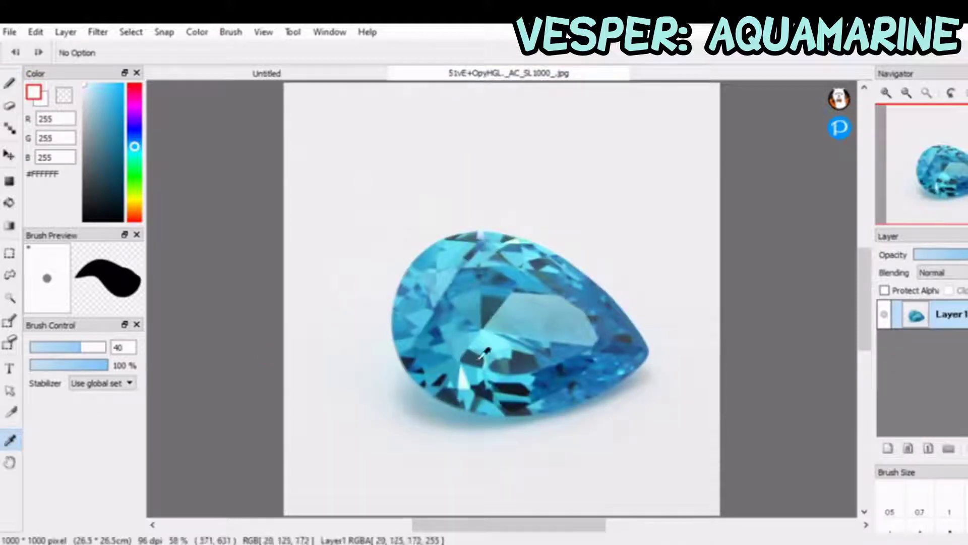
left_click(522, 354)
left_click(283, 74)
left_click(11, 84)
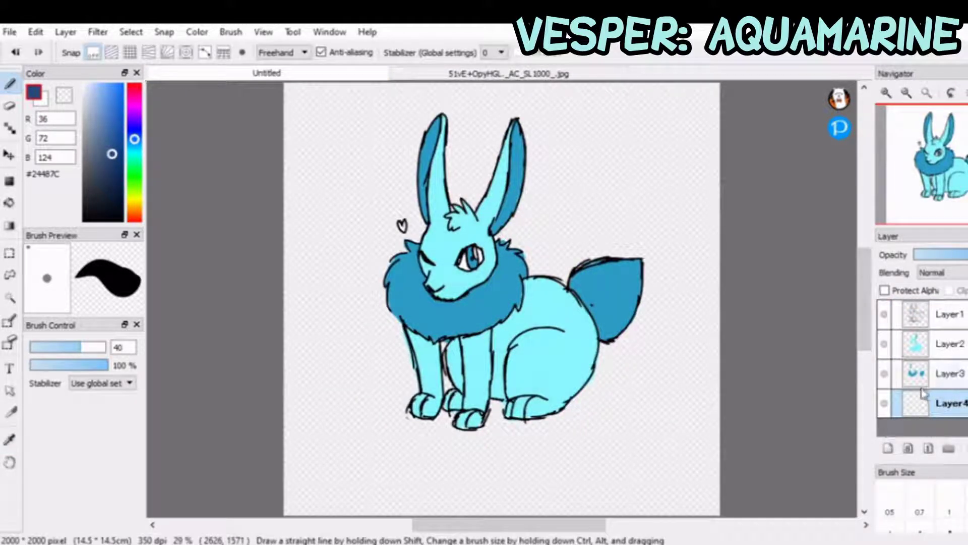
left_click(929, 346)
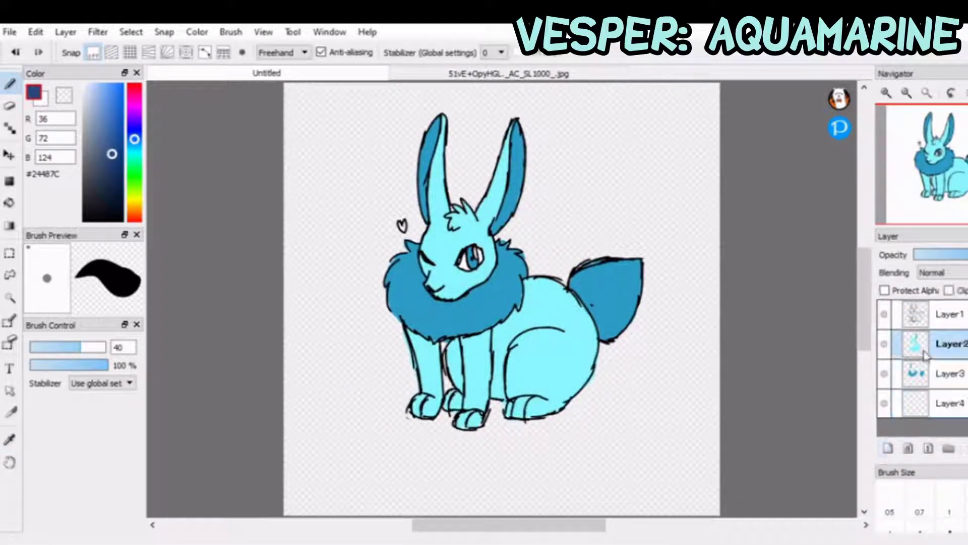
left_click(889, 449)
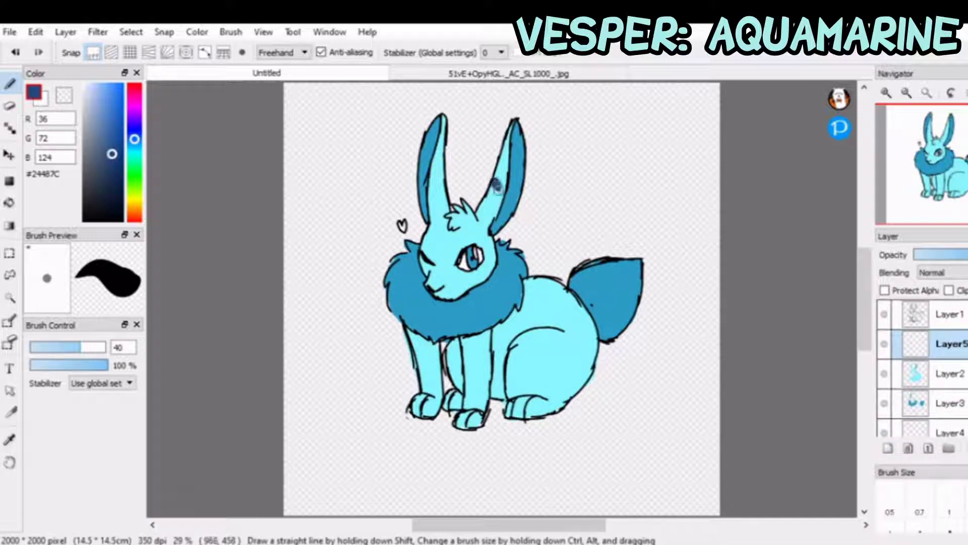
Paint the upper light aqua strips of both ears dark blue, and try a dark blue marking around the near eye before undoing it.
left_click_drag(495, 194, 495, 183)
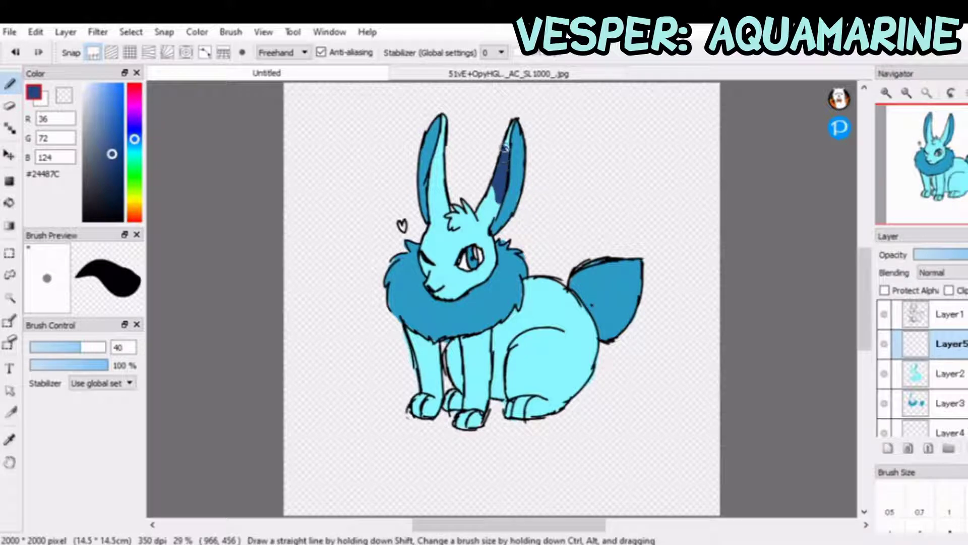
left_click_drag(513, 120, 507, 145)
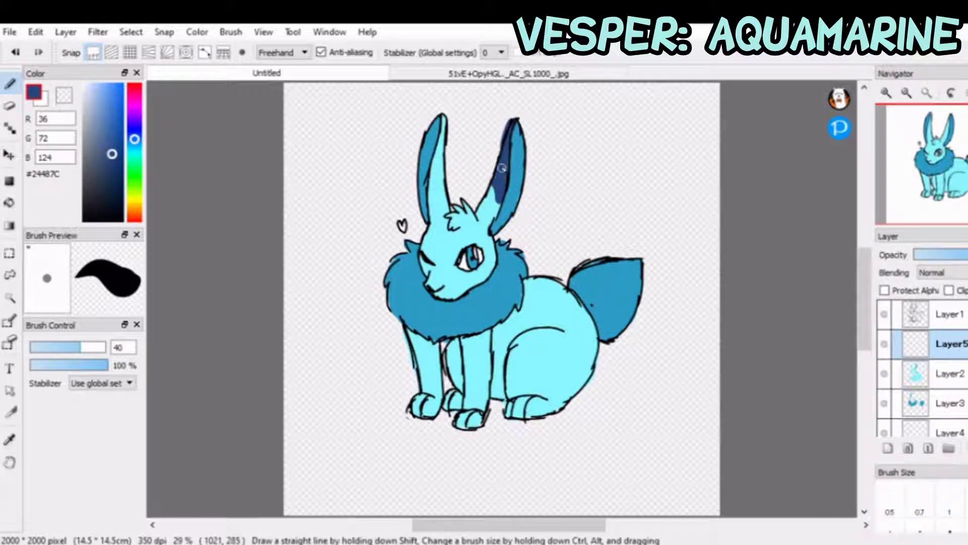
mouse_move(430, 183)
left_mouse_down()
mouse_move(444, 110)
mouse_move(442, 126)
left_mouse_up()
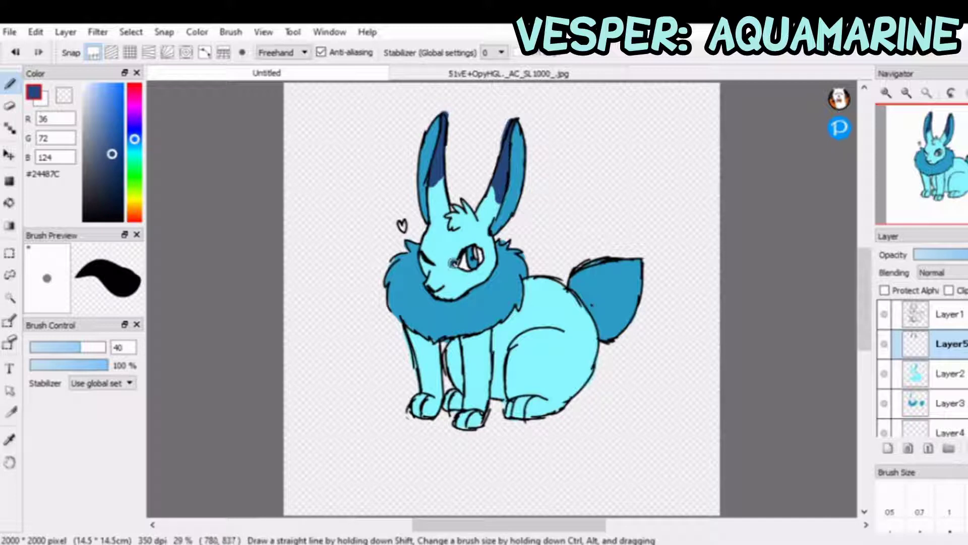
mouse_move(454, 260)
left_mouse_down()
mouse_move(468, 240)
mouse_move(480, 247)
mouse_move(445, 257)
left_mouse_up()
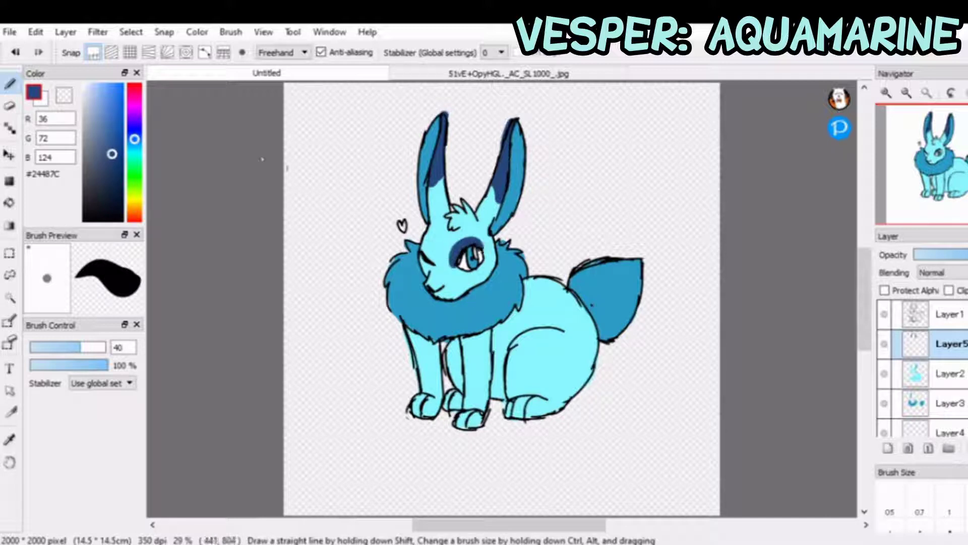
left_click(16, 52)
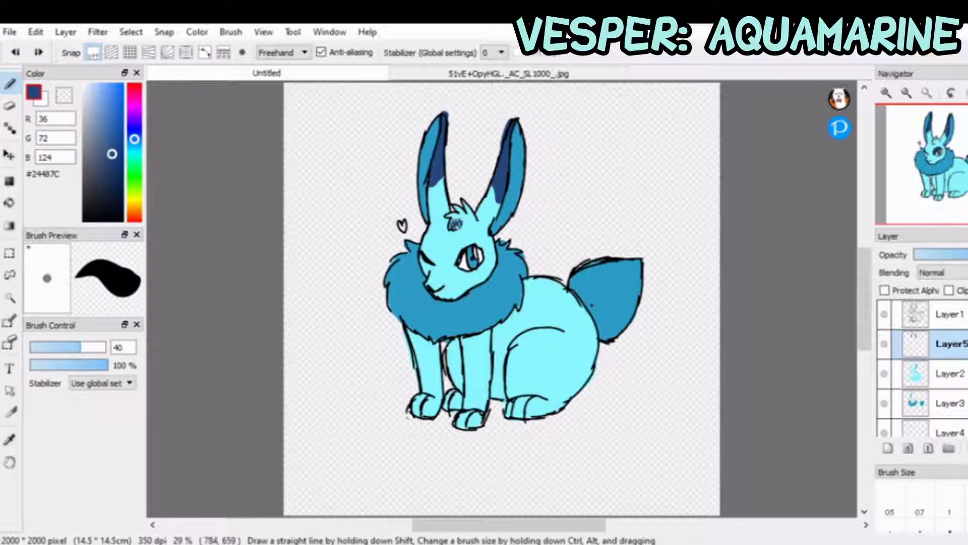
Paint the creature's head tuft and all its paws dark blue.
left_click_drag(456, 208, 465, 202)
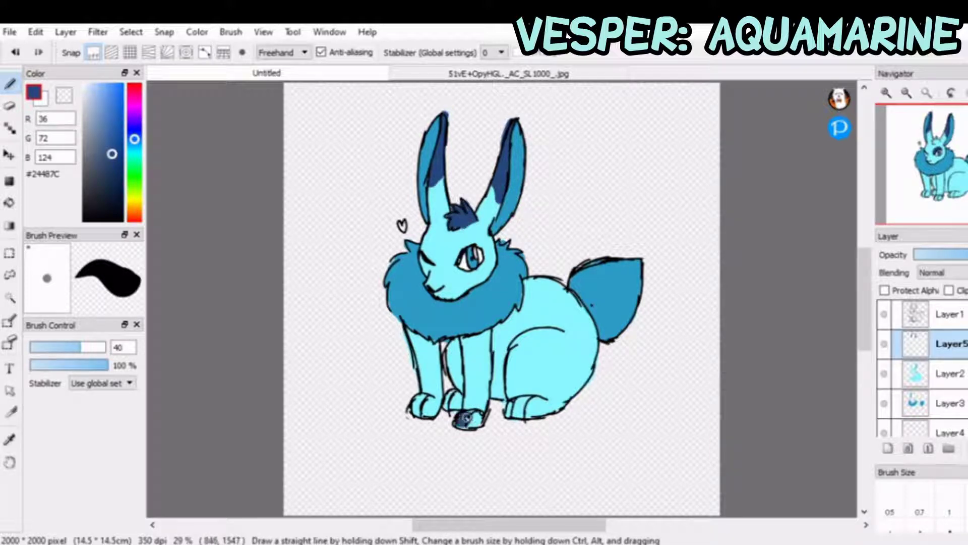
mouse_move(461, 418)
left_mouse_down()
mouse_move(475, 416)
mouse_move(480, 395)
left_mouse_up()
mouse_move(420, 380)
left_mouse_down()
mouse_move(437, 404)
mouse_move(421, 411)
left_mouse_up()
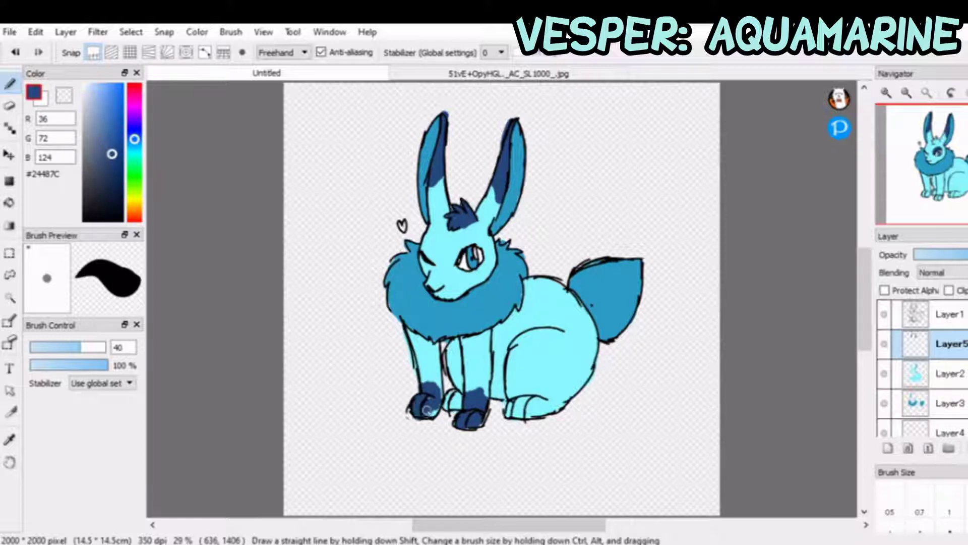
left_click_drag(436, 391, 464, 396)
mouse_move(530, 406)
left_mouse_down()
mouse_move(518, 408)
mouse_move(560, 401)
mouse_move(554, 407)
left_mouse_up()
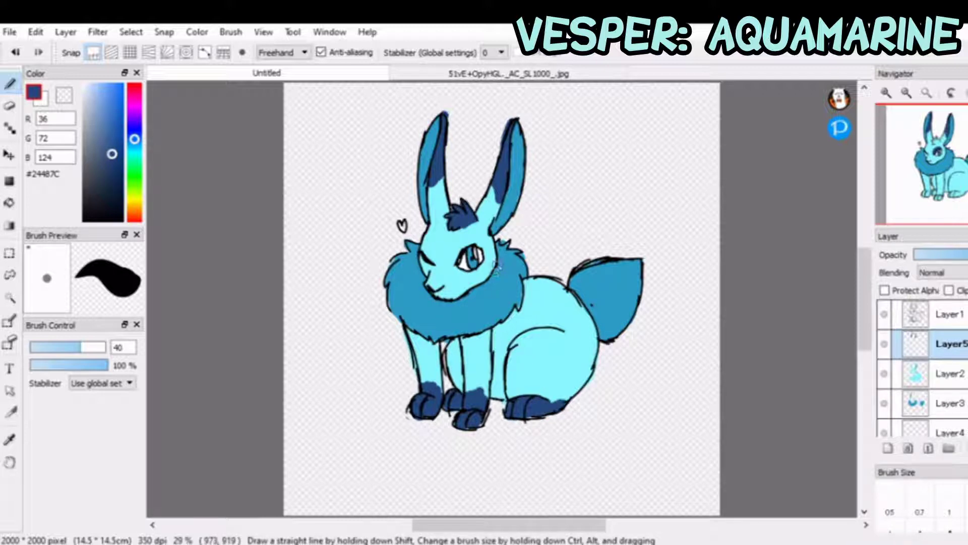
Paint the muzzle dark blue and add a dark blue oval marking on the forehead between the eyes.
mouse_move(430, 277)
left_mouse_down()
mouse_move(440, 270)
mouse_move(456, 286)
left_mouse_up()
mouse_move(460, 292)
left_mouse_down()
mouse_move(446, 282)
mouse_move(436, 292)
mouse_move(450, 288)
left_mouse_up()
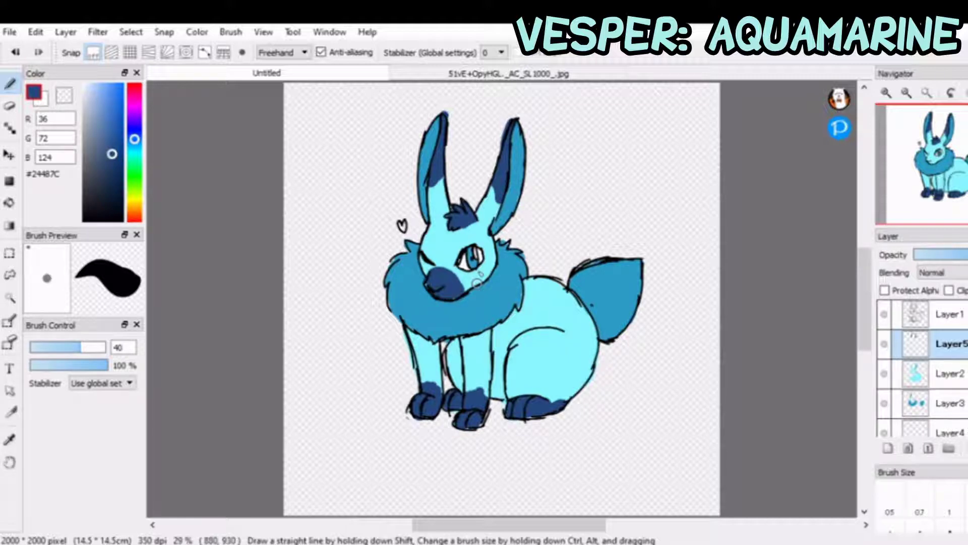
mouse_move(439, 258)
left_mouse_down()
mouse_move(445, 242)
mouse_move(447, 251)
left_mouse_up()
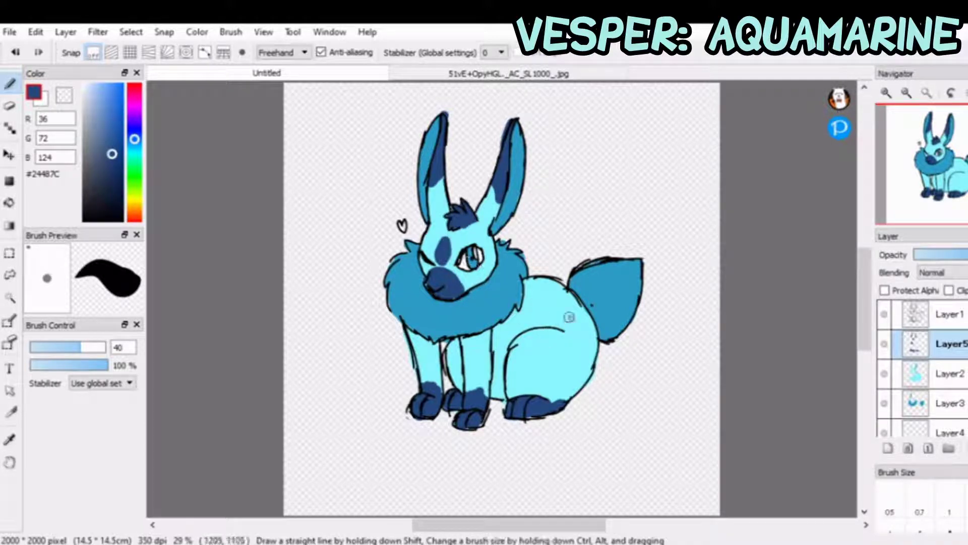
Paint dark blue patches on the back, haunch and belly between the legs, and fill the small floating heart dark blue.
left_click_drag(527, 290, 546, 292)
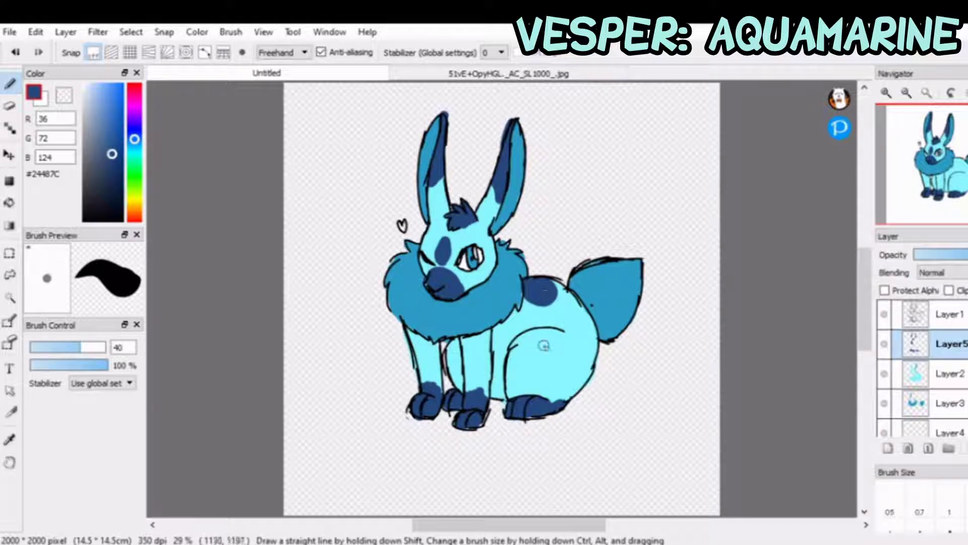
mouse_move(535, 382)
left_mouse_down()
mouse_move(533, 351)
mouse_move(550, 346)
mouse_move(538, 376)
left_mouse_up()
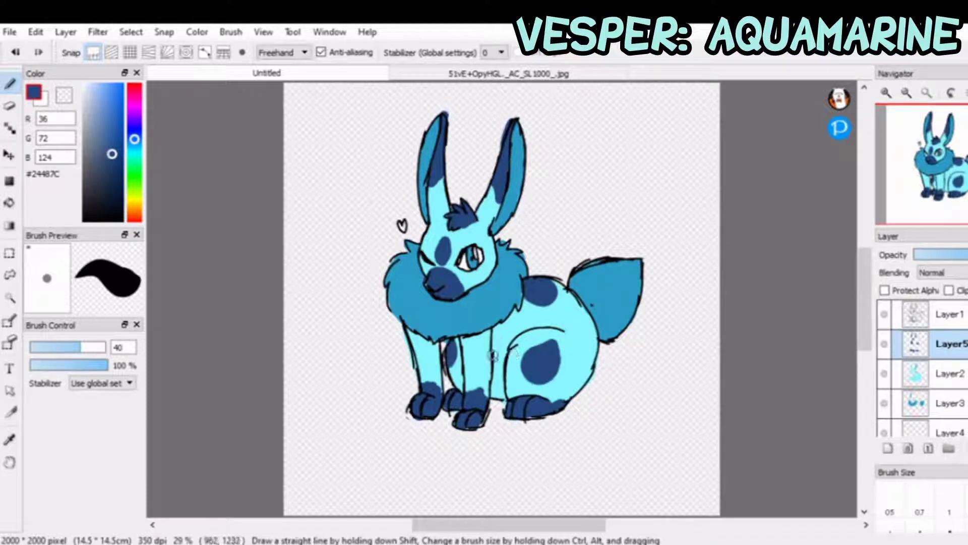
mouse_move(496, 388)
left_mouse_down()
mouse_move(496, 334)
mouse_move(502, 379)
left_mouse_up()
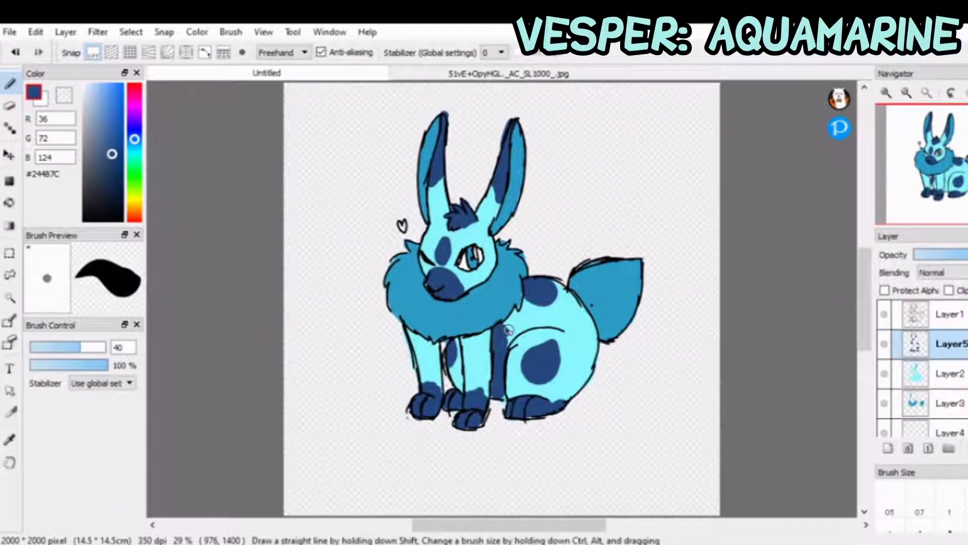
left_click_drag(510, 343, 500, 389)
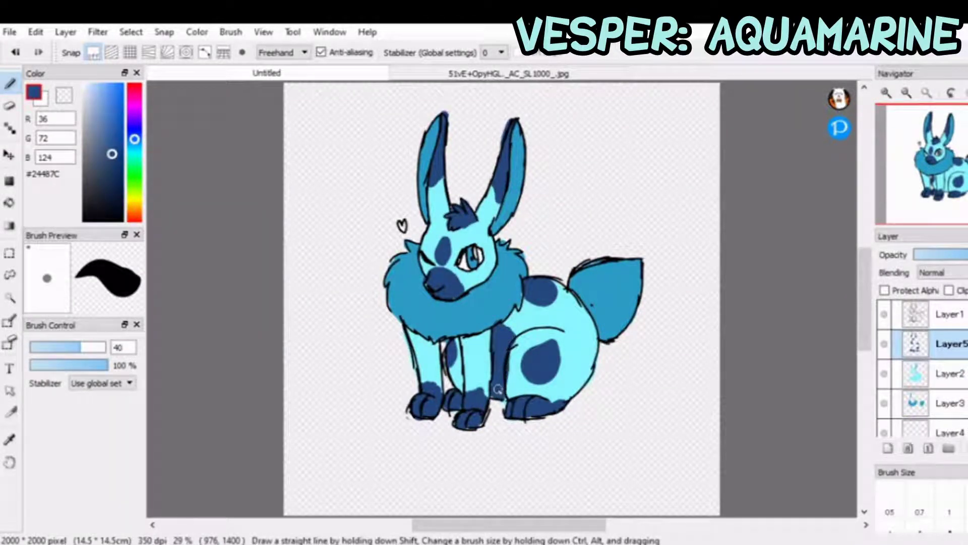
left_click_drag(401, 222, 404, 230)
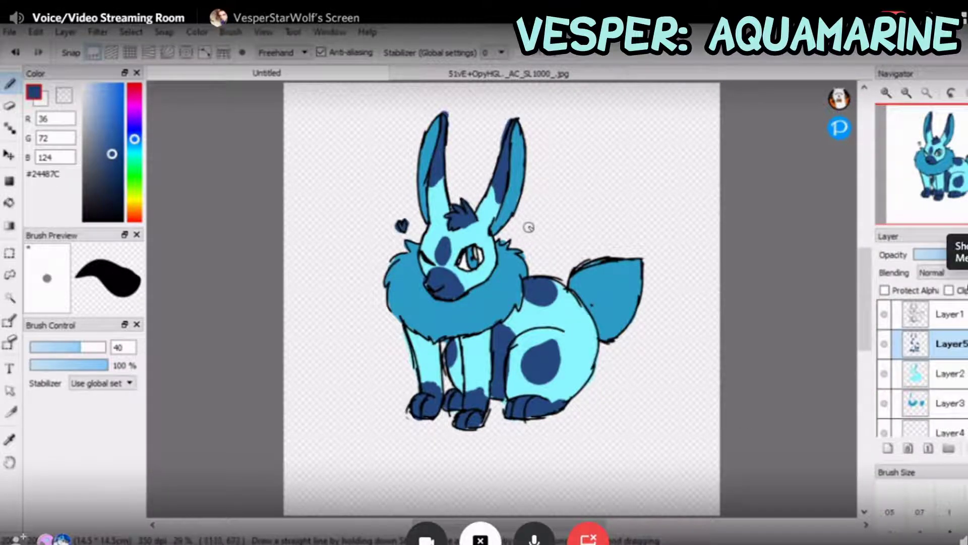
Handwrite the artist's name in black #000000 beneath the creature and underline it with a zigzag stroke.
left_click(961, 252)
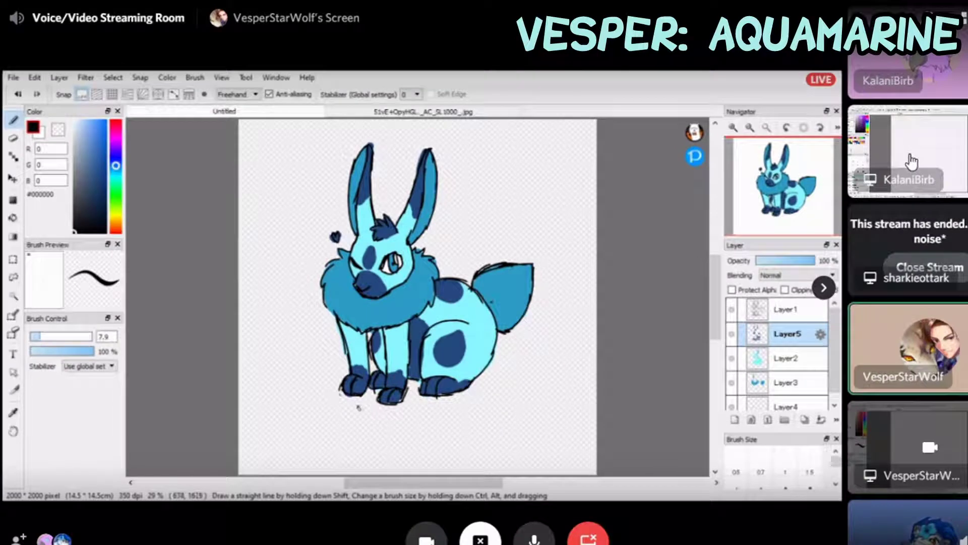
mouse_move(348, 425)
left_mouse_down()
mouse_move(372, 420)
mouse_move(393, 448)
mouse_move(426, 432)
mouse_move(429, 444)
left_mouse_up()
left_click_drag(433, 429, 446, 428)
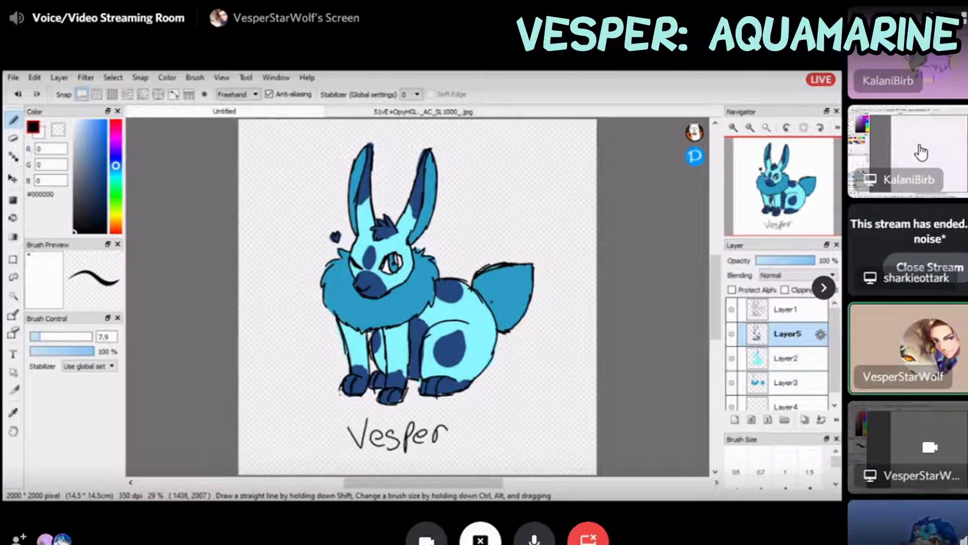
mouse_move(370, 457)
left_mouse_down()
mouse_move(457, 461)
mouse_move(368, 474)
left_mouse_up()
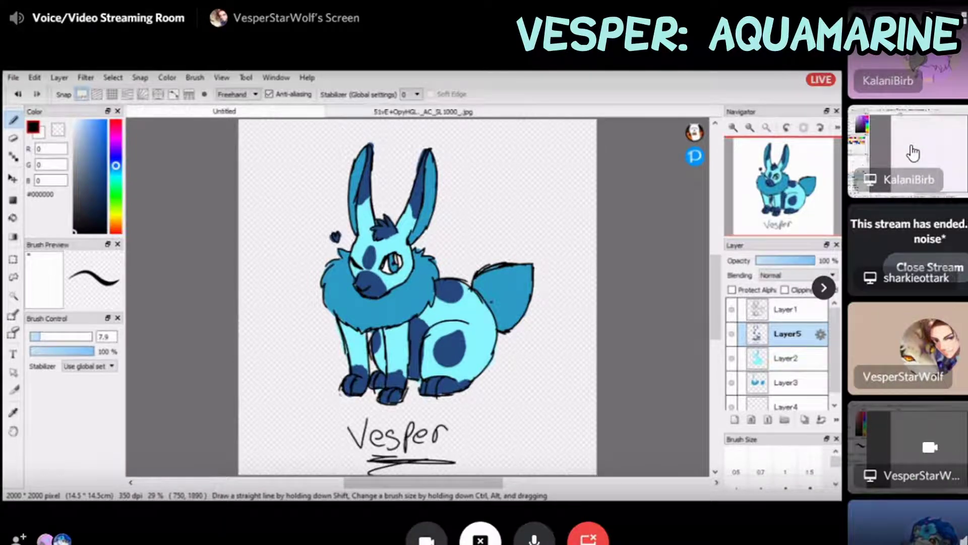
Switch to the other participant's shared canvas and sketch a curved vertical guide line through the head circle on Layer1.
left_click(914, 153)
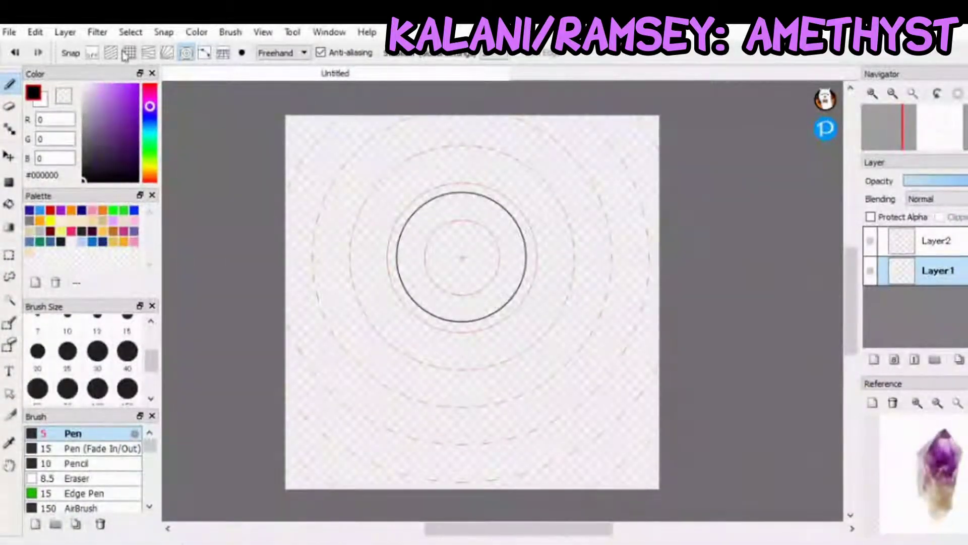
mouse_move(468, 149)
left_mouse_down()
mouse_move(421, 234)
mouse_move(416, 272)
mouse_move(409, 257)
left_mouse_up()
left_click_drag(435, 193, 409, 297)
mouse_move(421, 212)
left_mouse_down()
mouse_move(404, 303)
mouse_move(431, 349)
left_mouse_up()
Sketch the large curved beak over the circle, with an arched top, a bulging near side and a hooked tip at the bottom.
mouse_move(394, 225)
left_mouse_down()
mouse_move(415, 222)
mouse_move(431, 243)
left_mouse_up()
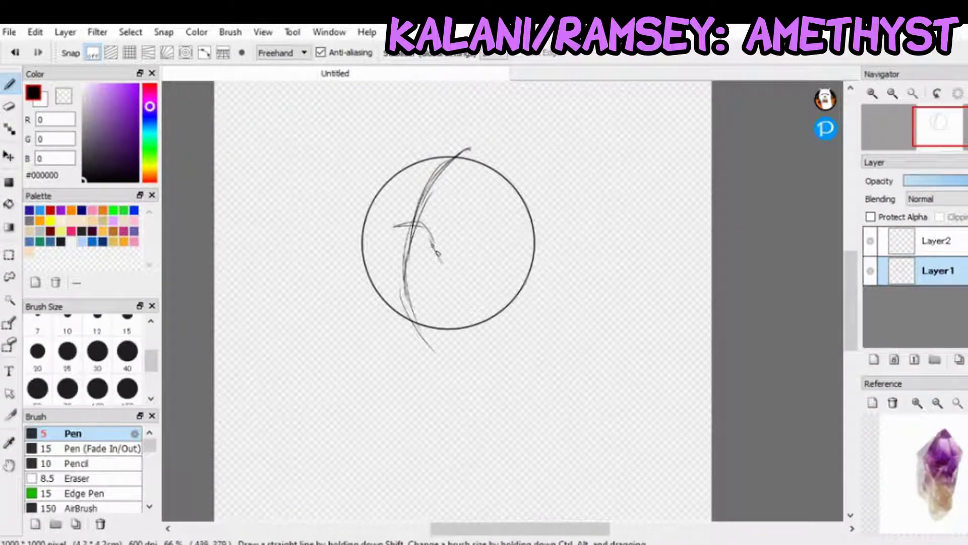
mouse_move(466, 282)
left_mouse_down()
mouse_move(464, 321)
mouse_move(468, 309)
mouse_move(431, 324)
mouse_move(463, 313)
mouse_move(412, 347)
mouse_move(396, 382)
left_mouse_up()
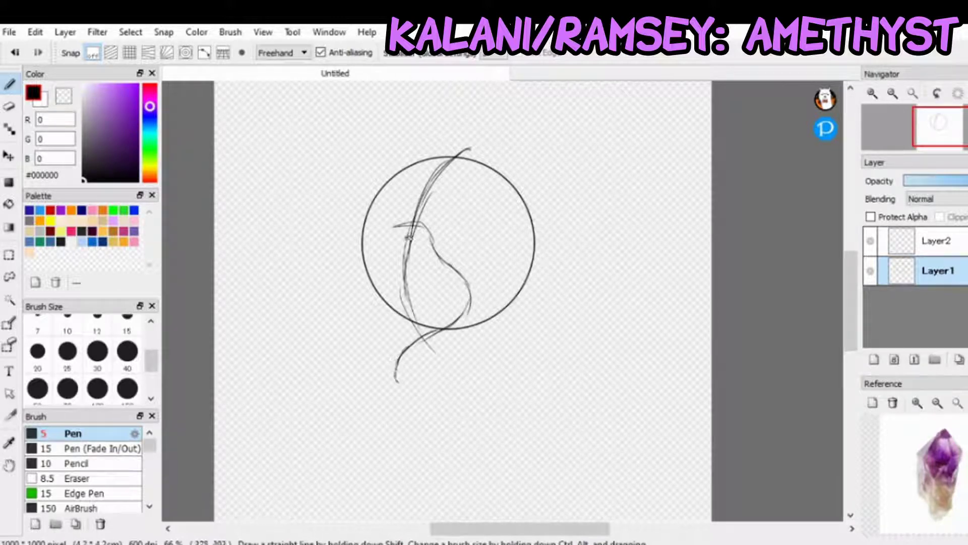
mouse_move(436, 255)
left_mouse_down()
mouse_move(410, 231)
mouse_move(380, 247)
mouse_move(364, 279)
mouse_move(362, 323)
mouse_move(403, 360)
left_mouse_up()
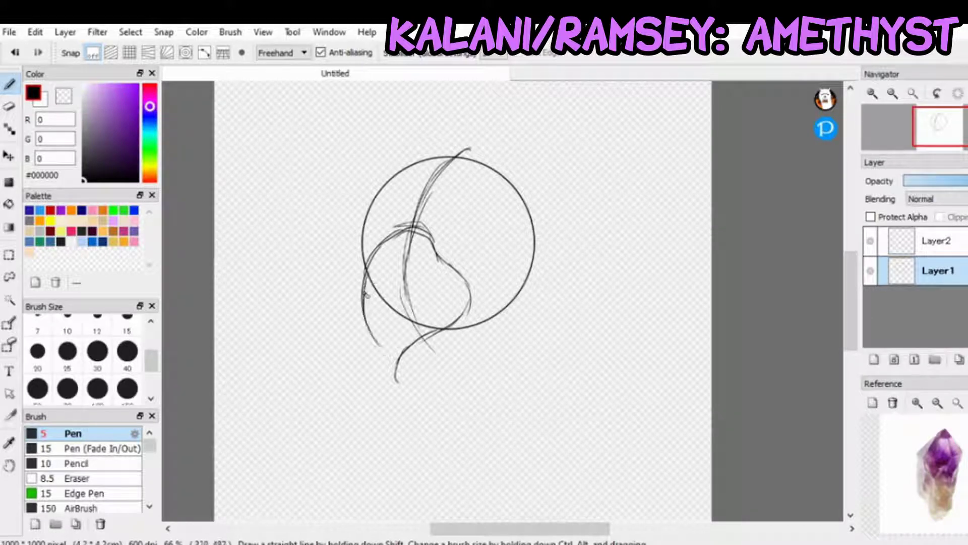
left_click_drag(367, 294, 410, 368)
left_click_drag(372, 313, 433, 375)
mouse_move(450, 332)
left_mouse_down()
mouse_move(429, 331)
mouse_move(404, 384)
left_mouse_up()
mouse_move(418, 343)
left_mouse_down()
mouse_move(420, 383)
mouse_move(414, 350)
mouse_move(387, 352)
left_mouse_up()
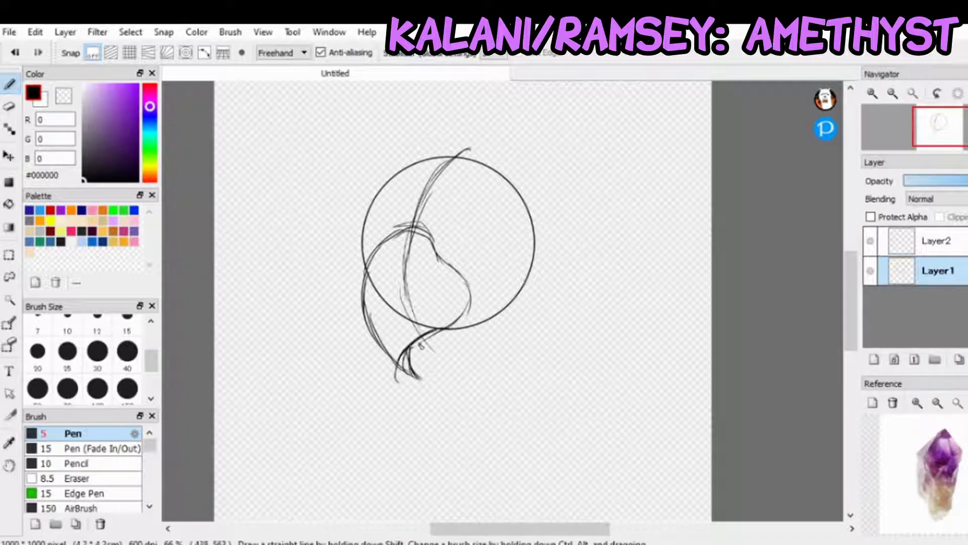
Draw the mouth line and lower edge along the beak's near side, and darken the beak's upper contour.
mouse_move(435, 328)
left_mouse_down()
mouse_move(404, 362)
mouse_move(461, 307)
mouse_move(457, 301)
left_mouse_up()
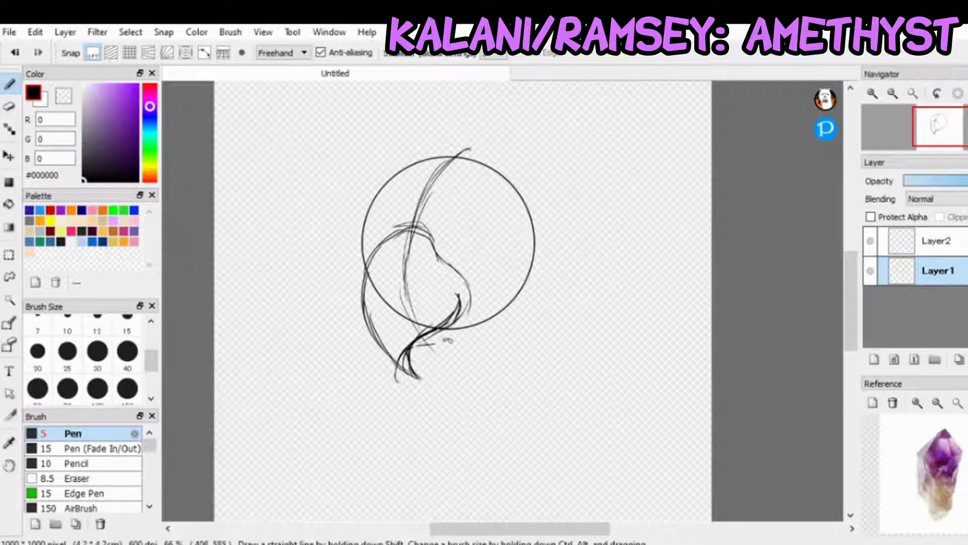
left_click_drag(437, 344, 474, 297)
left_click_drag(461, 331, 476, 291)
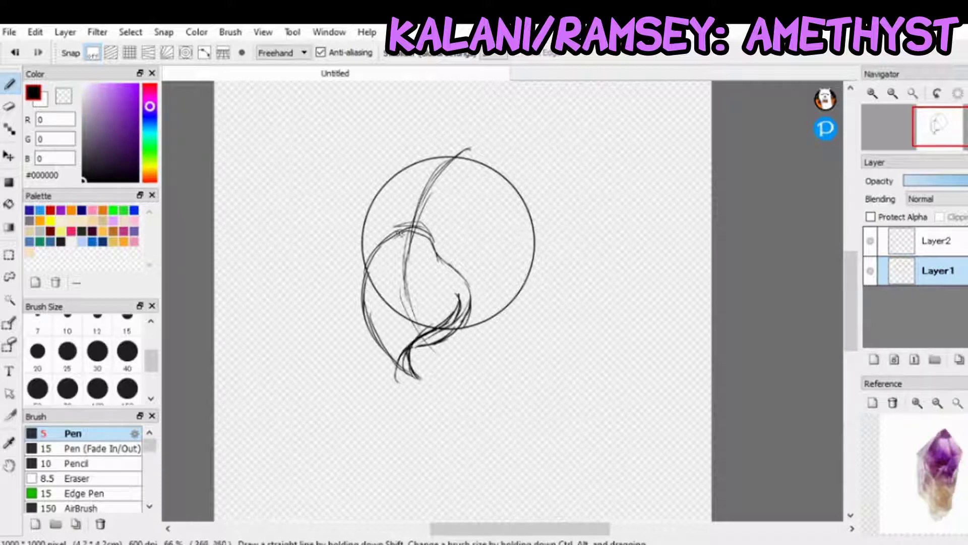
mouse_move(388, 242)
left_mouse_down()
mouse_move(405, 232)
mouse_move(435, 252)
mouse_move(427, 236)
mouse_move(468, 280)
mouse_move(470, 312)
left_mouse_up()
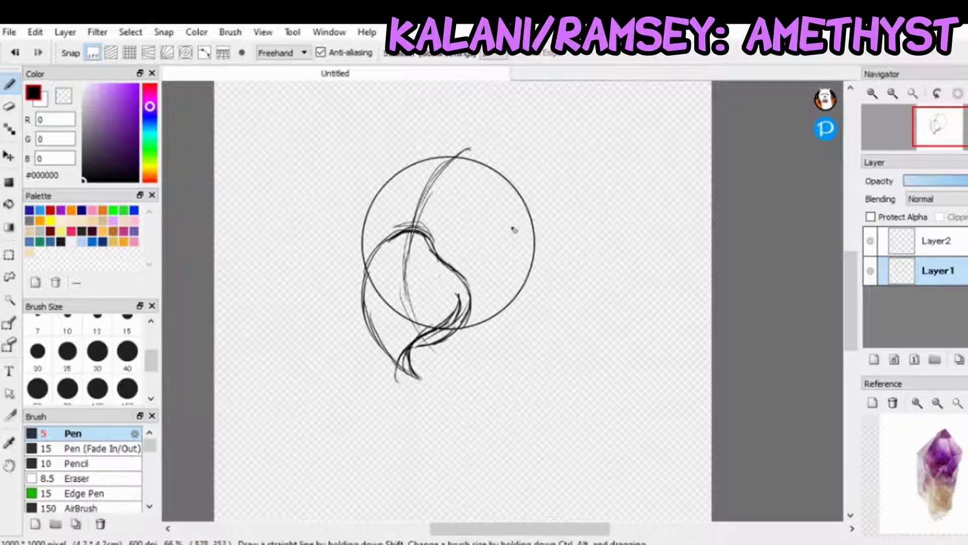
Draw a flicked cheek line on the near side and short feather strokes along both sides of the head.
mouse_move(483, 232)
left_mouse_down()
mouse_move(515, 222)
mouse_move(535, 233)
mouse_move(546, 219)
mouse_move(551, 275)
mouse_move(511, 329)
left_mouse_up()
left_click_drag(521, 308, 483, 328)
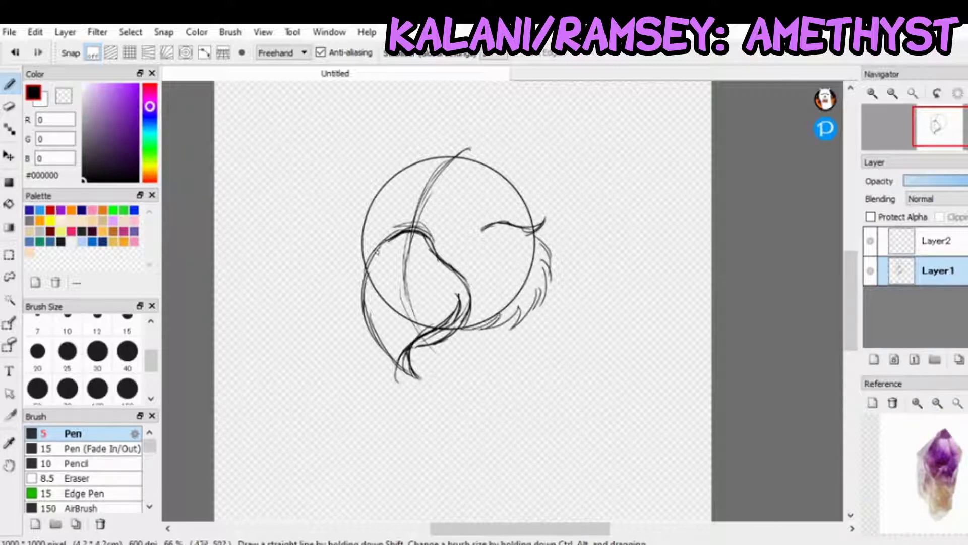
mouse_move(357, 195)
left_mouse_down()
mouse_move(363, 217)
mouse_move(343, 228)
left_mouse_up()
mouse_move(354, 228)
left_mouse_down()
mouse_move(345, 263)
mouse_move(351, 251)
mouse_move(354, 303)
left_mouse_up()
left_click_drag(362, 280, 366, 296)
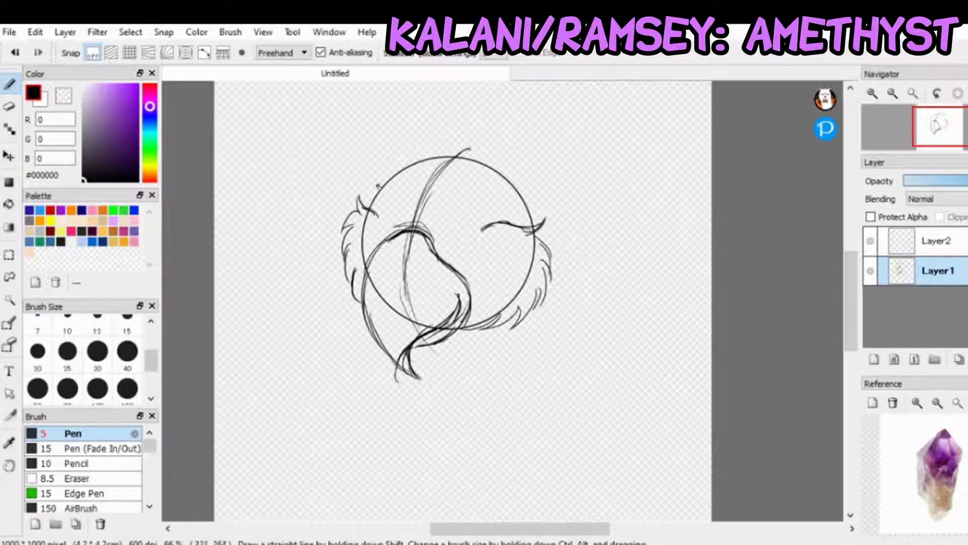
Sketch the crown as an arc above the circle, with pointed feather tufts at its peak and back edge.
mouse_move(380, 183)
left_mouse_down()
mouse_move(409, 146)
mouse_move(389, 168)
mouse_move(451, 135)
mouse_move(409, 146)
mouse_move(485, 134)
mouse_move(481, 143)
mouse_move(472, 134)
mouse_move(524, 168)
left_mouse_up()
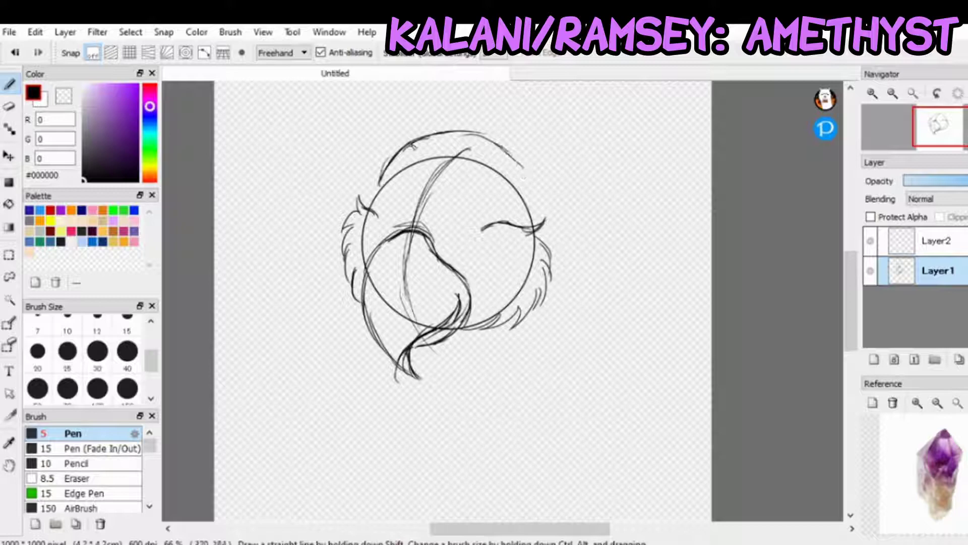
left_click_drag(411, 145, 460, 110)
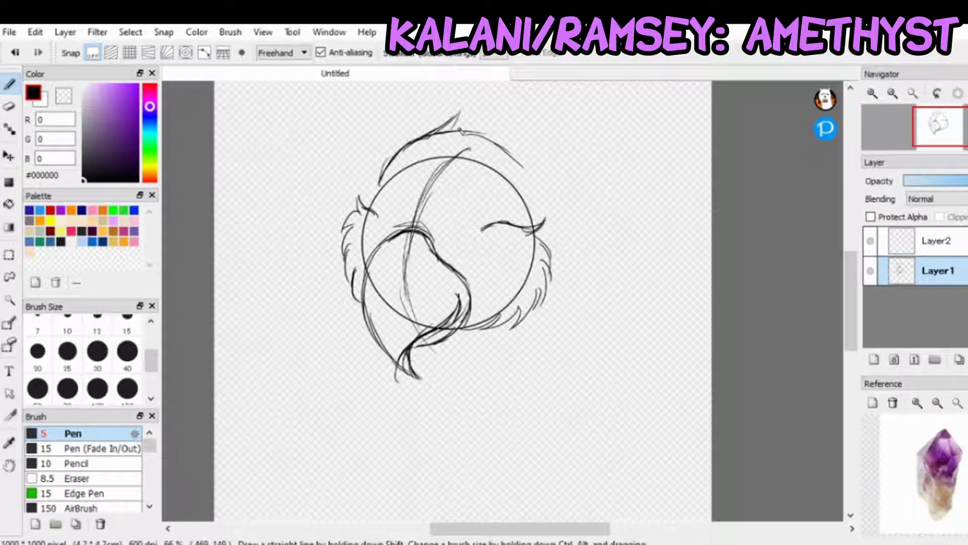
mouse_move(458, 131)
left_mouse_down()
mouse_move(522, 177)
mouse_move(541, 169)
mouse_move(542, 203)
left_mouse_up()
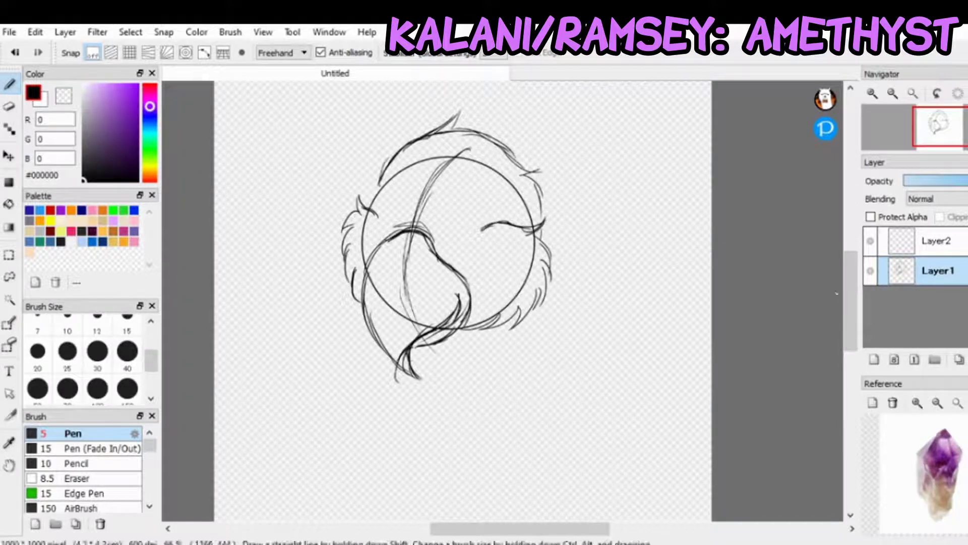
On Layer2, draw a curved line inside the beak, two round eyes with inner details, and arched brows above them.
left_click(923, 248)
left_click(873, 93)
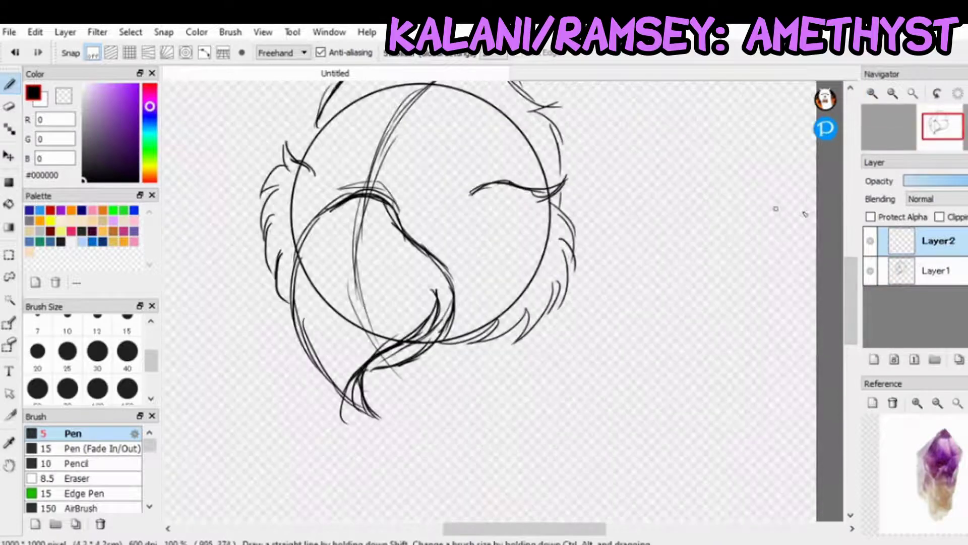
left_click_drag(852, 283, 853, 266)
left_click_drag(373, 294, 349, 369)
mouse_move(437, 215)
left_mouse_down()
mouse_move(462, 192)
mouse_move(455, 215)
mouse_move(437, 205)
mouse_move(487, 201)
left_mouse_up()
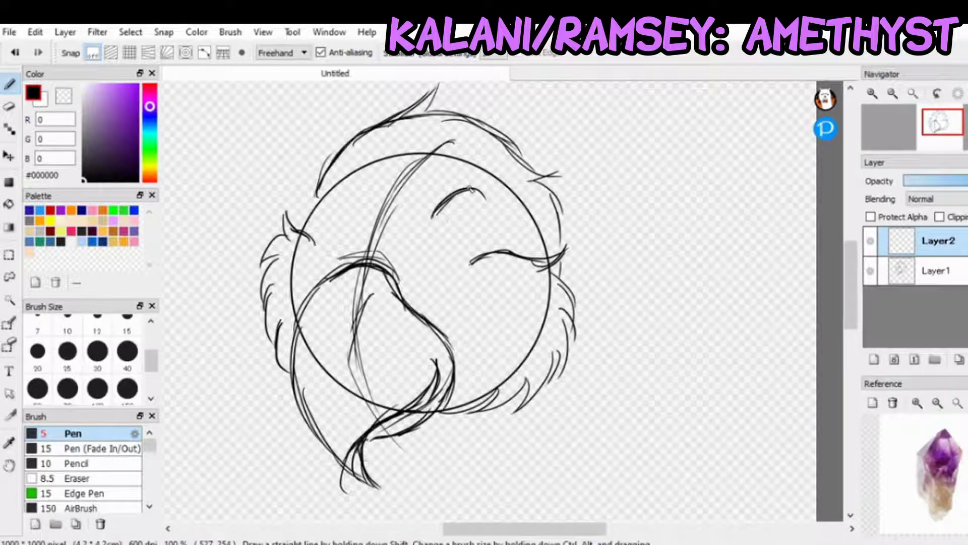
left_click_drag(308, 202, 351, 204)
mouse_move(469, 190)
left_mouse_down()
mouse_move(447, 224)
mouse_move(492, 237)
mouse_move(484, 194)
left_mouse_up()
mouse_move(325, 189)
left_mouse_down()
mouse_move(340, 221)
mouse_move(317, 214)
left_mouse_up()
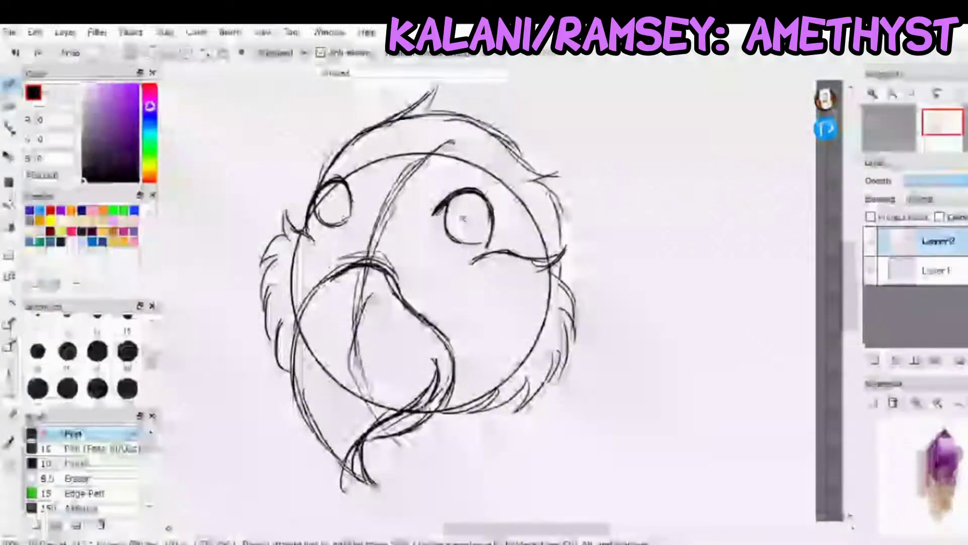
left_click_drag(477, 222, 482, 237)
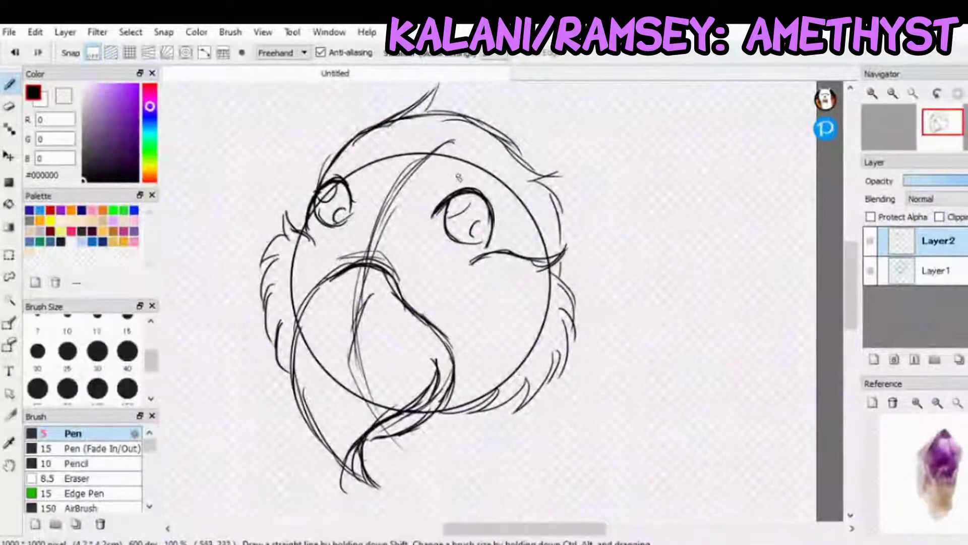
left_click_drag(472, 163, 451, 175)
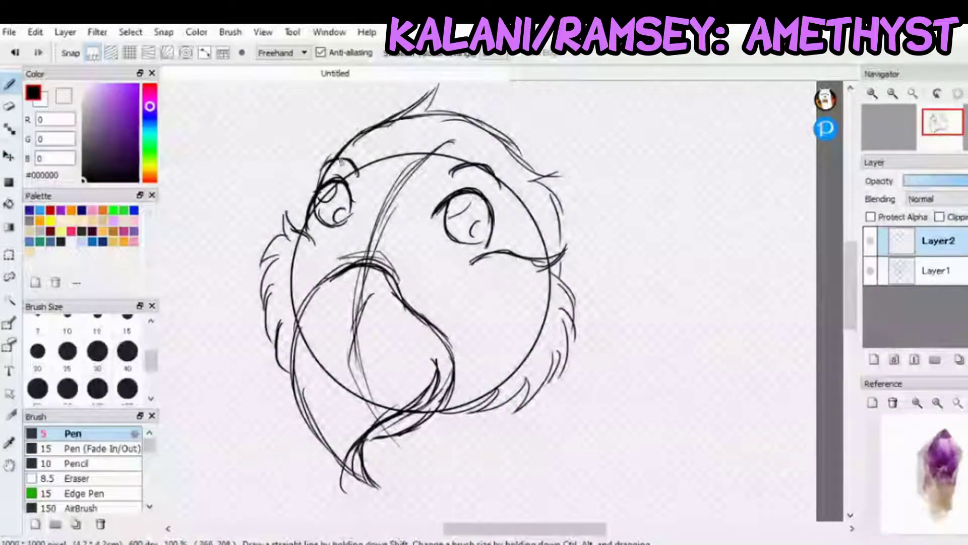
Draw the start of the neck with a short outward-curving line below each side of the head.
scroll(333, 169, "down", 3)
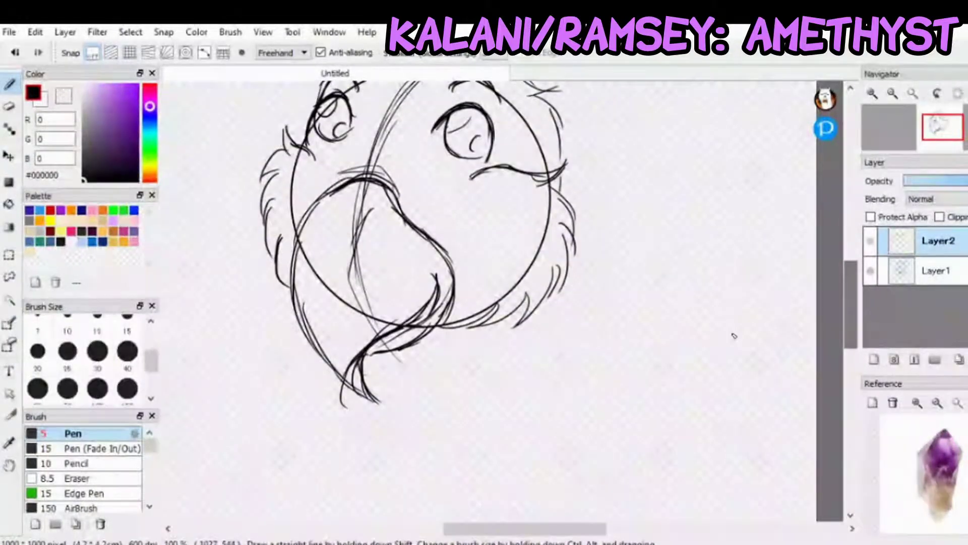
left_click_drag(290, 302, 264, 378)
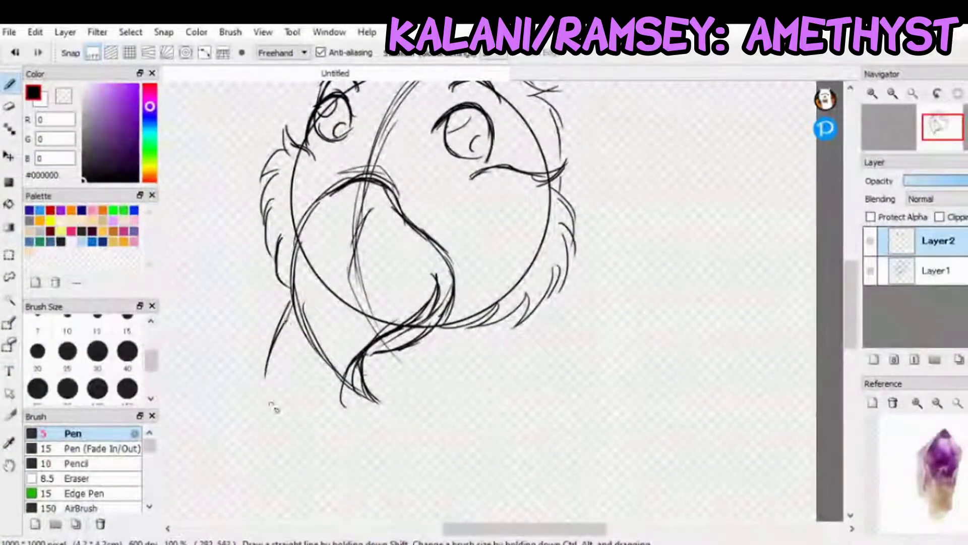
left_click_drag(509, 322, 535, 372)
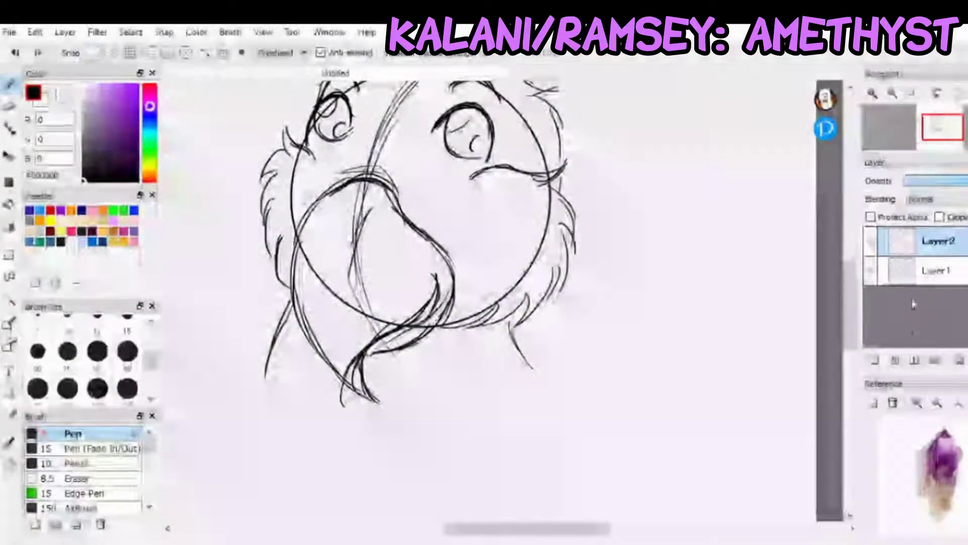
Add a new layer and move it beneath Layer1 in the layer stack.
left_click(936, 271)
left_click(875, 359)
left_click_drag(935, 290, 934, 310)
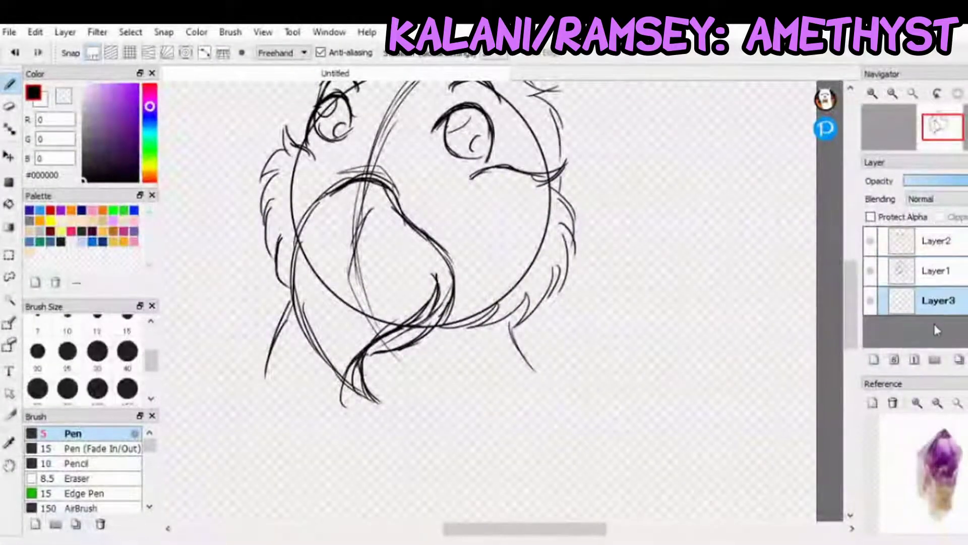
On Layer1, erase the head's construction circle and centre guideline where they cross the face and beak.
mouse_move(855, 301)
left_mouse_down()
mouse_move(854, 287)
mouse_move(818, 318)
left_mouse_up()
left_click(905, 275)
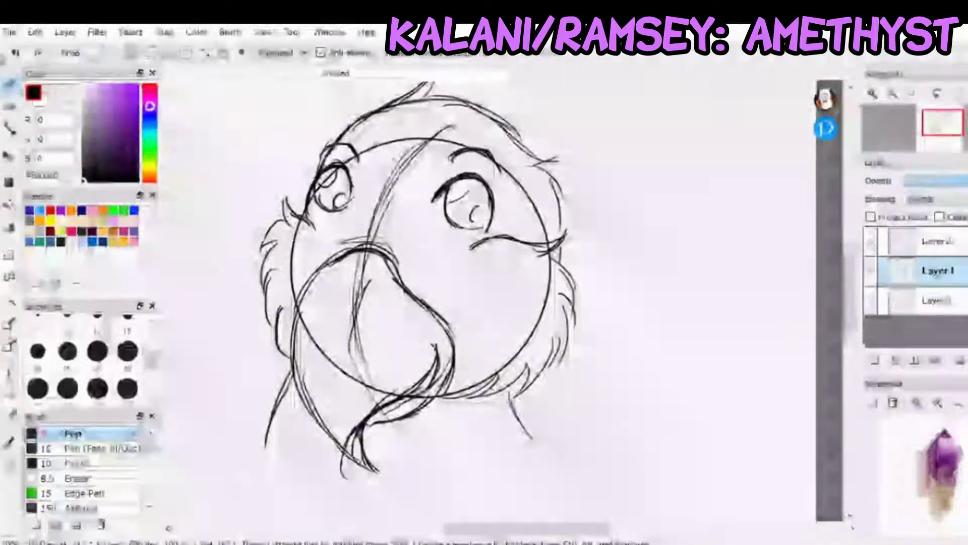
left_click(10, 108)
left_click(98, 350)
mouse_move(407, 146)
left_mouse_down()
mouse_move(389, 147)
mouse_move(396, 168)
mouse_move(370, 237)
left_mouse_up()
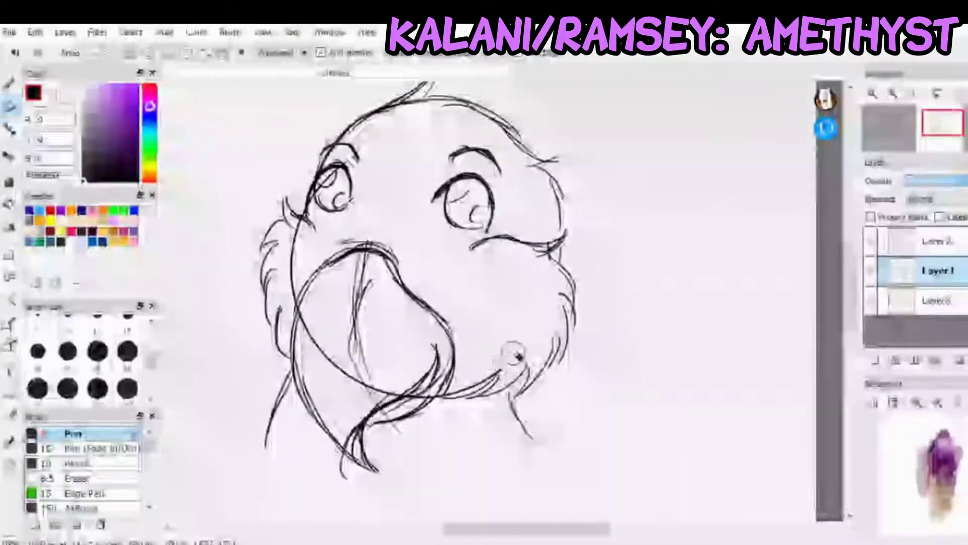
On Layer3, block in the face and crown with the AirBrush in purple #862BA0, leaving the beak empty.
left_click(124, 119)
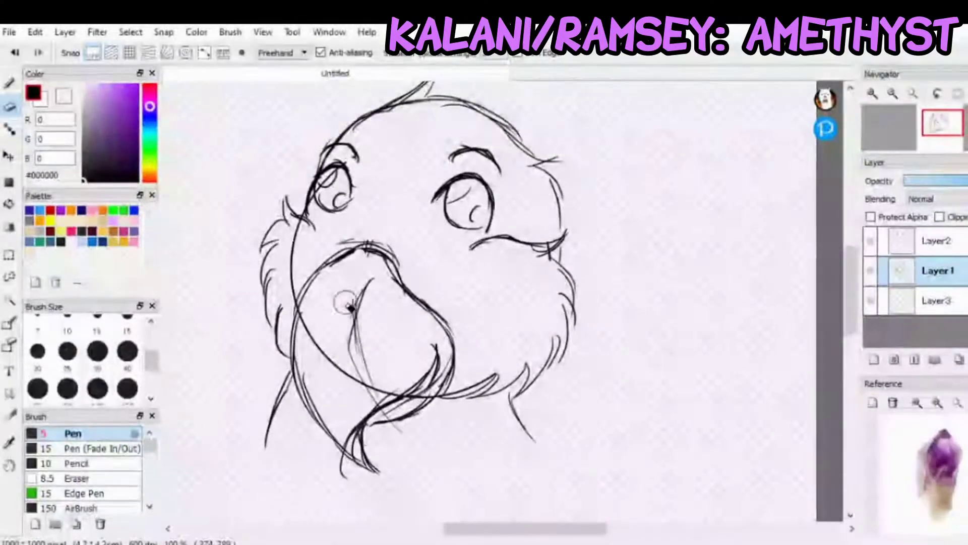
left_click(83, 508)
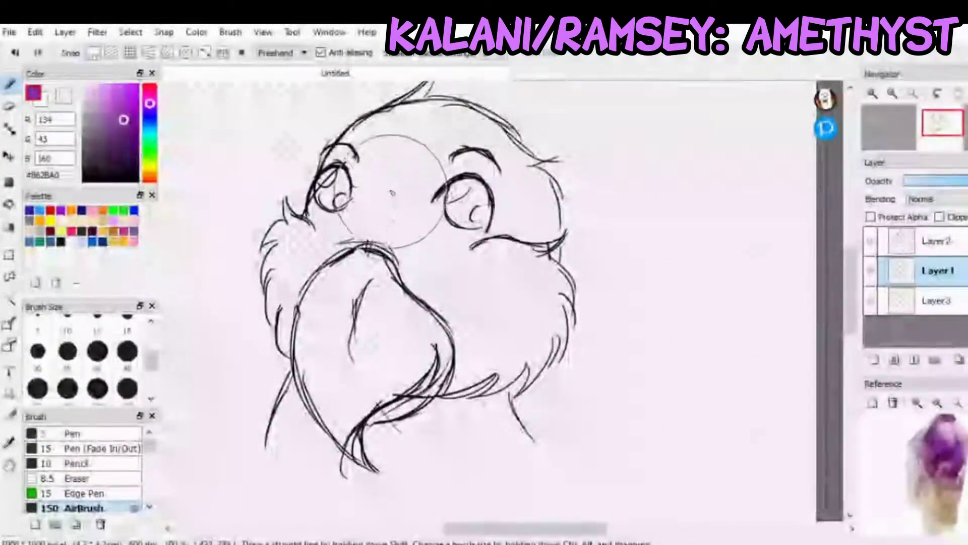
mouse_move(401, 178)
left_mouse_down()
mouse_move(361, 185)
mouse_move(387, 167)
mouse_move(360, 180)
mouse_move(361, 172)
mouse_move(362, 192)
left_mouse_up()
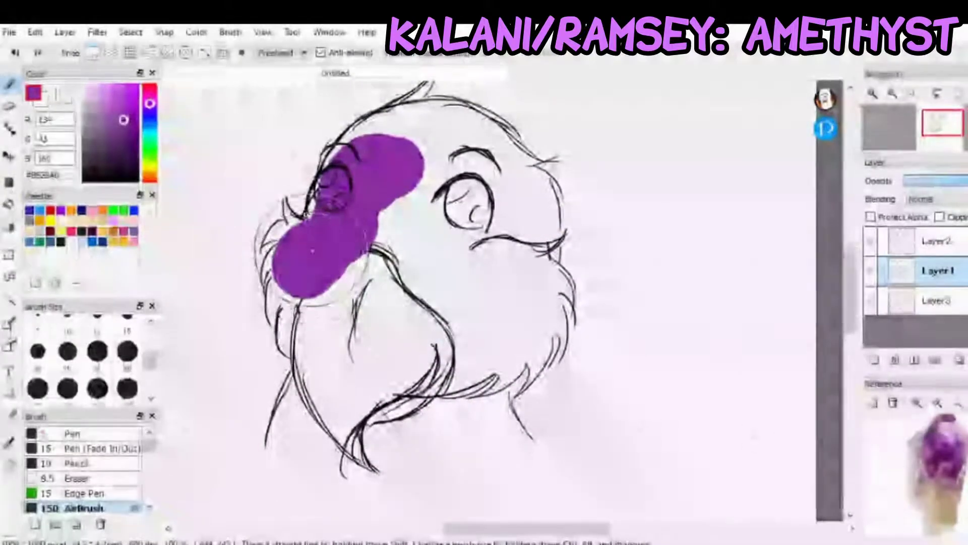
left_click(939, 300)
mouse_move(426, 230)
left_mouse_down()
mouse_move(389, 232)
mouse_move(426, 245)
mouse_move(432, 268)
mouse_move(480, 305)
mouse_move(487, 325)
left_mouse_up()
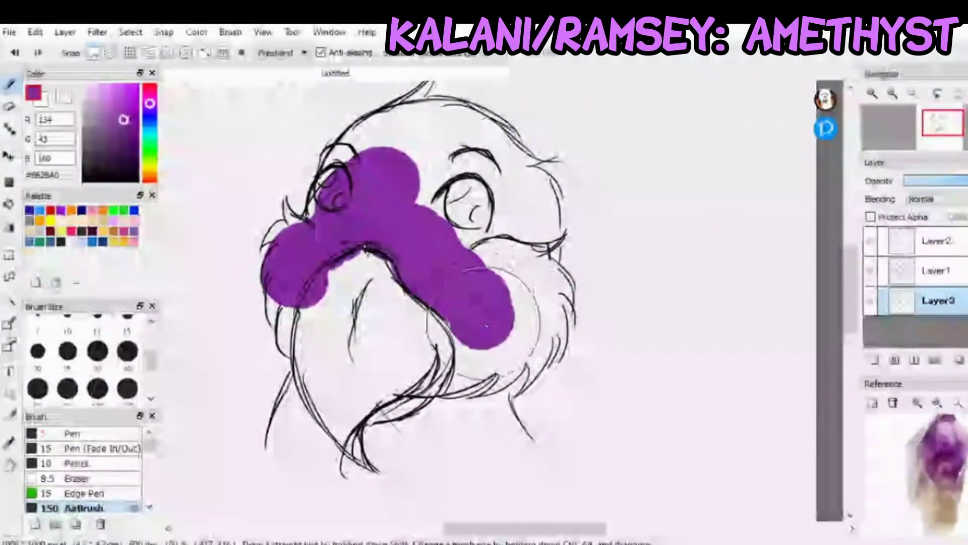
mouse_move(487, 362)
left_mouse_down()
mouse_move(480, 395)
mouse_move(532, 322)
mouse_move(492, 279)
mouse_move(520, 260)
mouse_move(522, 206)
left_mouse_up()
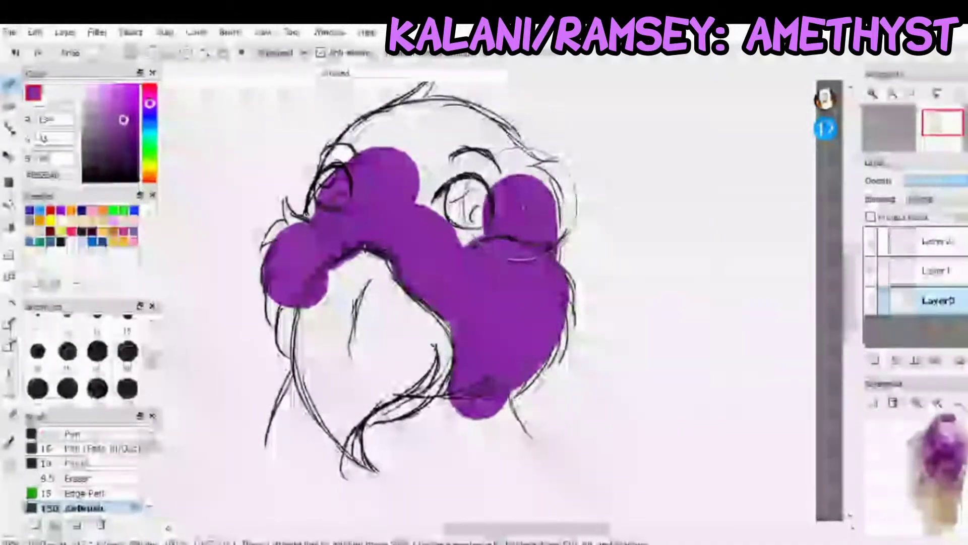
left_click(97, 345)
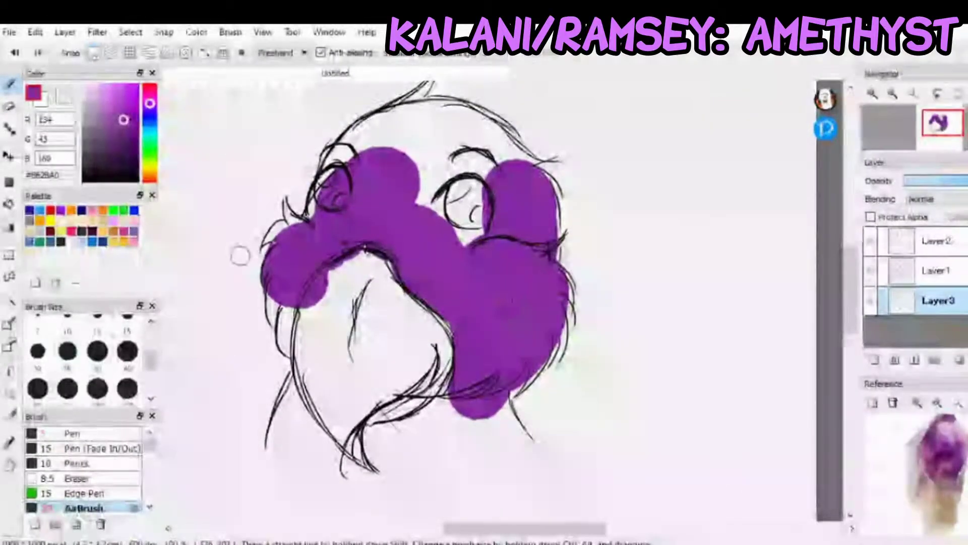
left_click_drag(456, 168, 439, 181)
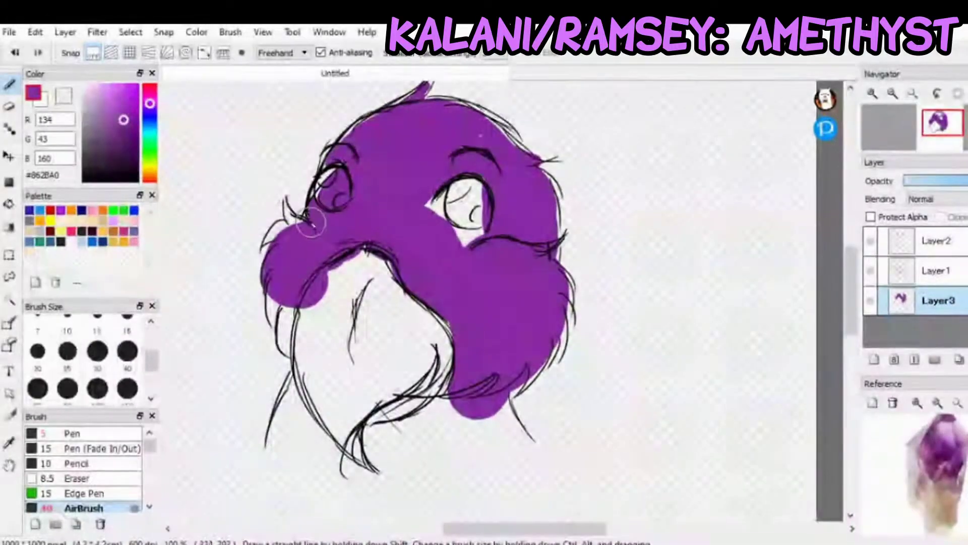
Fill the cheek tufts and neck with the same purple, and paint the whites of both eyes in #FFFFFF.
left_click_drag(285, 203, 291, 244)
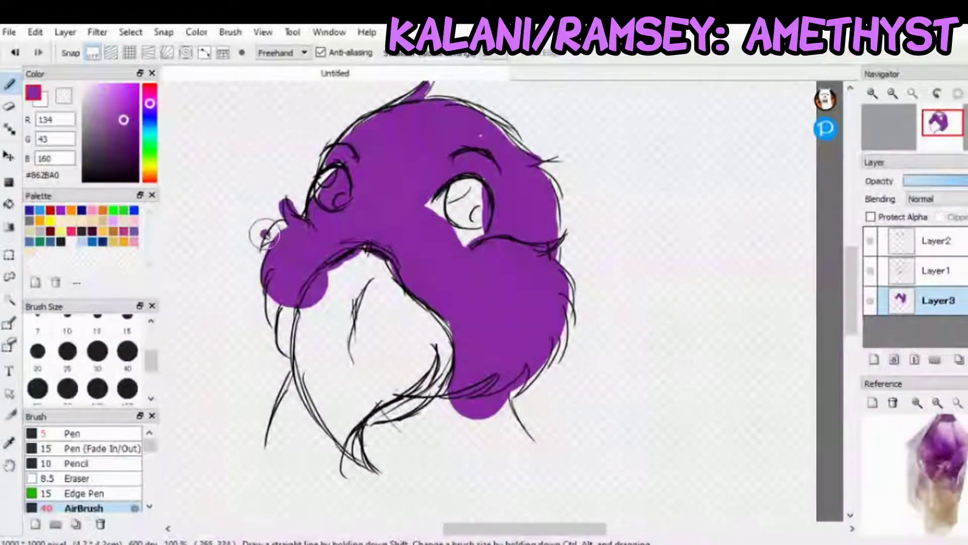
mouse_move(270, 323)
left_mouse_down()
mouse_move(288, 293)
mouse_move(288, 342)
left_mouse_up()
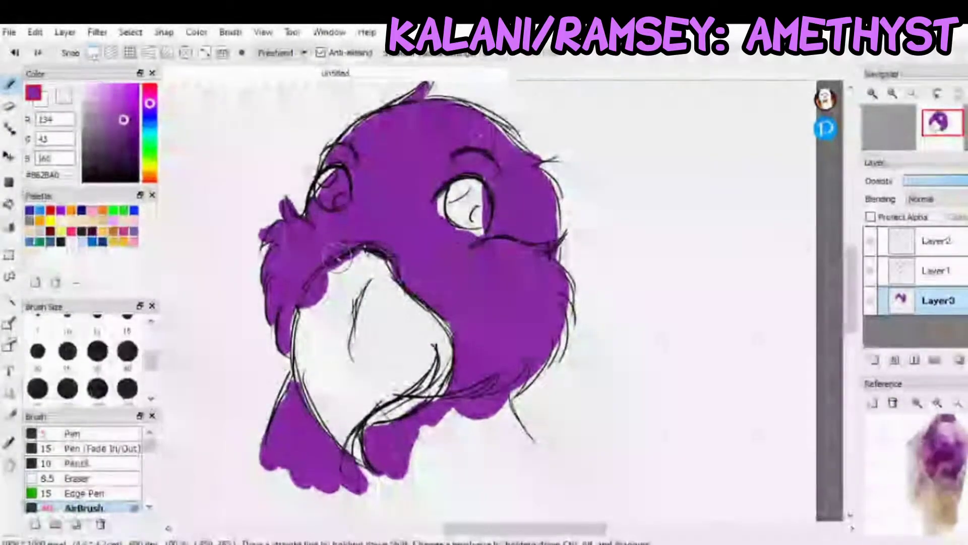
left_click(87, 91)
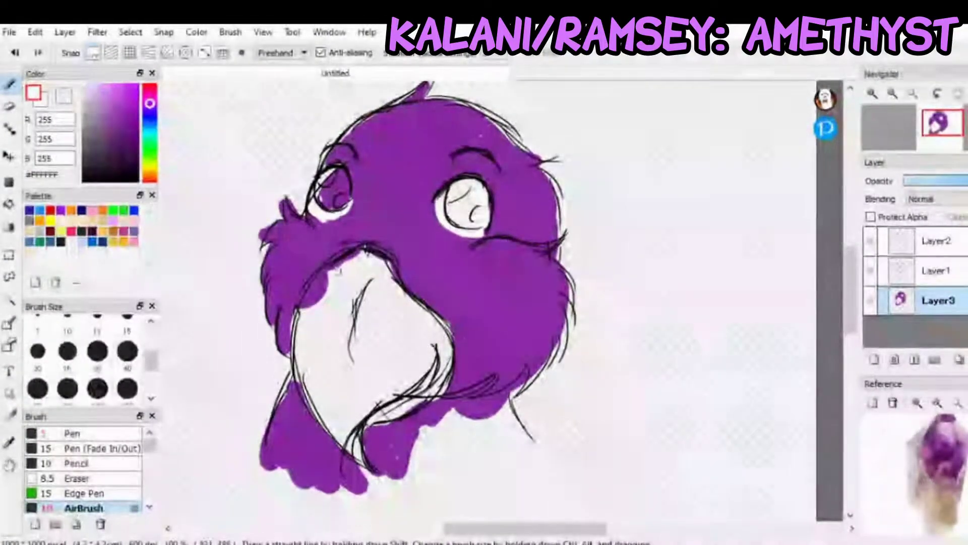
left_click(417, 180, "alt")
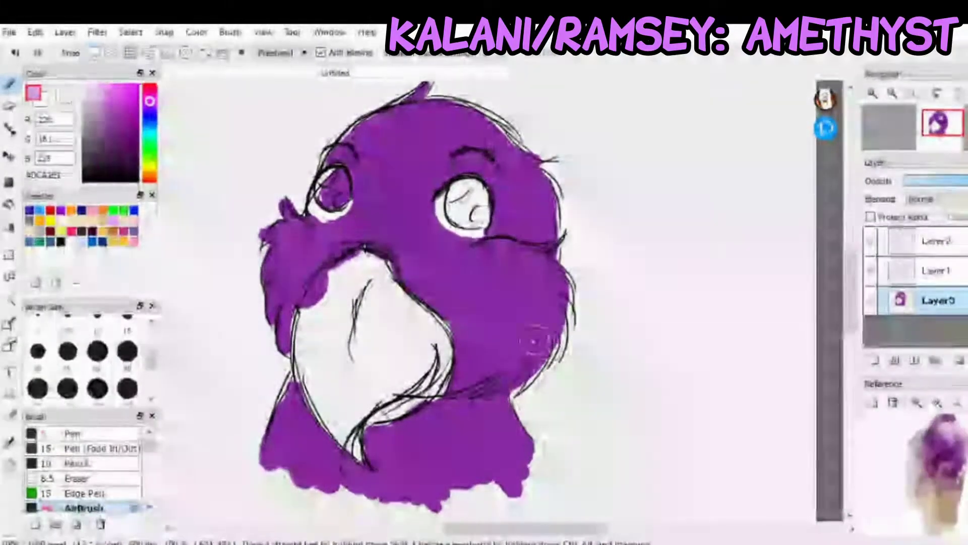
Dab a few large spots on both cheeks in light purple #DCA1E1.
left_click(502, 350)
left_click(529, 318)
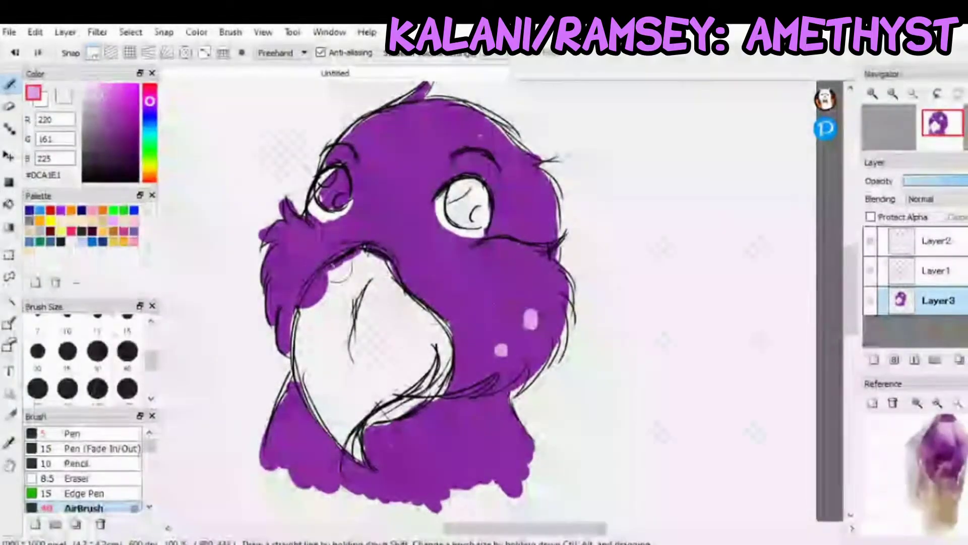
left_click(284, 288)
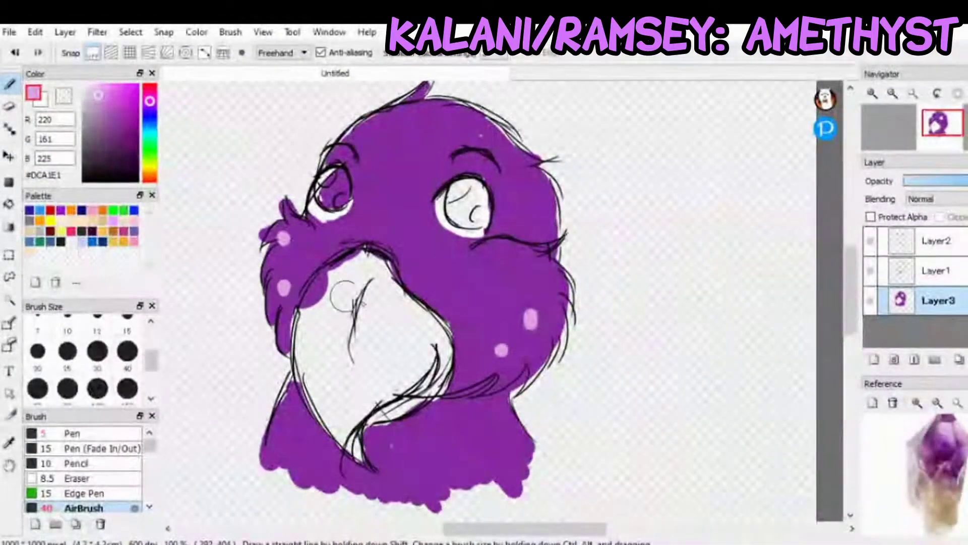
Dab clusters of small light purple spots along both sides of the neck.
left_click(502, 425)
left_click(519, 451)
left_click(500, 447)
left_click(517, 432)
left_click(291, 393)
left_click(283, 417)
left_click(300, 415)
left_click(274, 436)
left_click(289, 442)
left_click(275, 459)
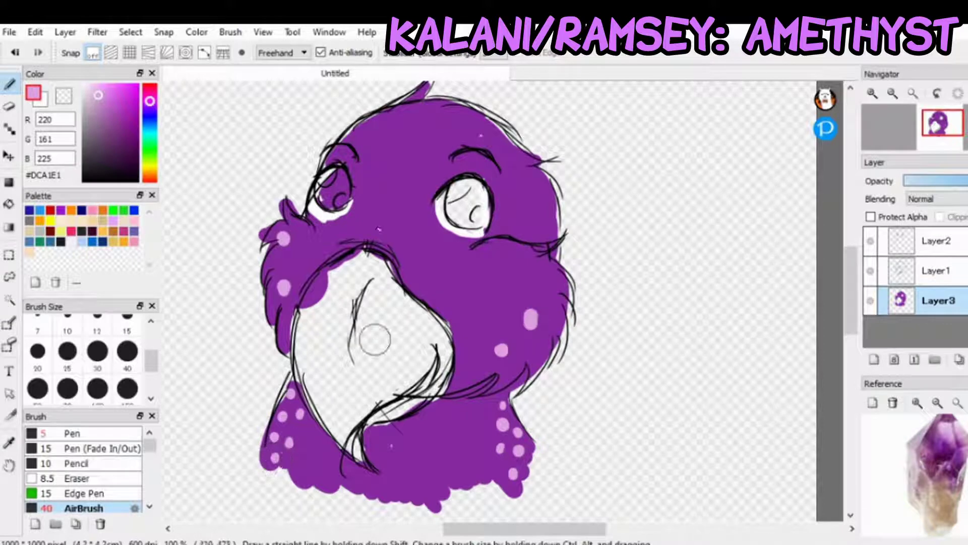
Add smaller light purple spots around the large ones near the outer edges of the cheeks.
left_click(548, 289)
left_click(555, 307)
left_click(547, 336)
left_click(537, 358)
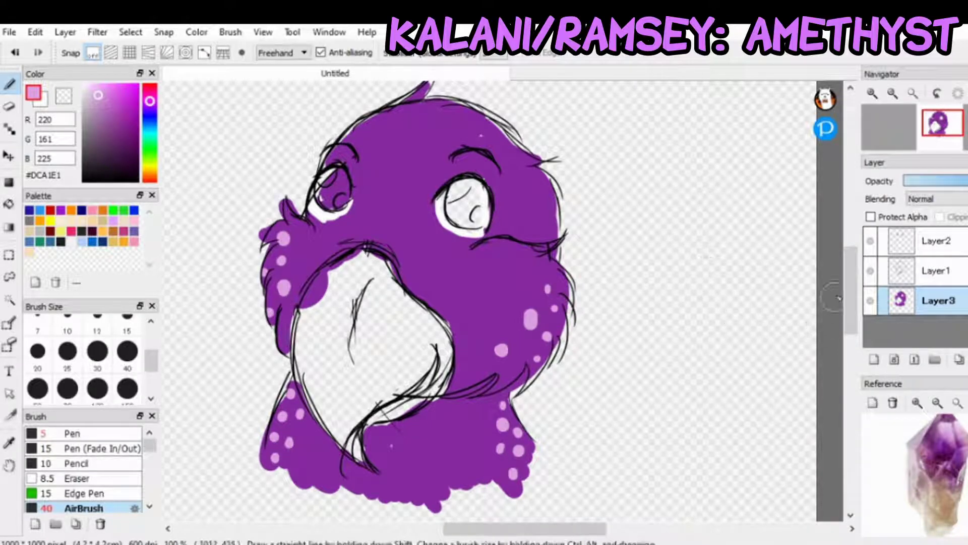
Sample brown #B18C6F from the base of the amethyst reference and fill both irises with it.
left_click(949, 493)
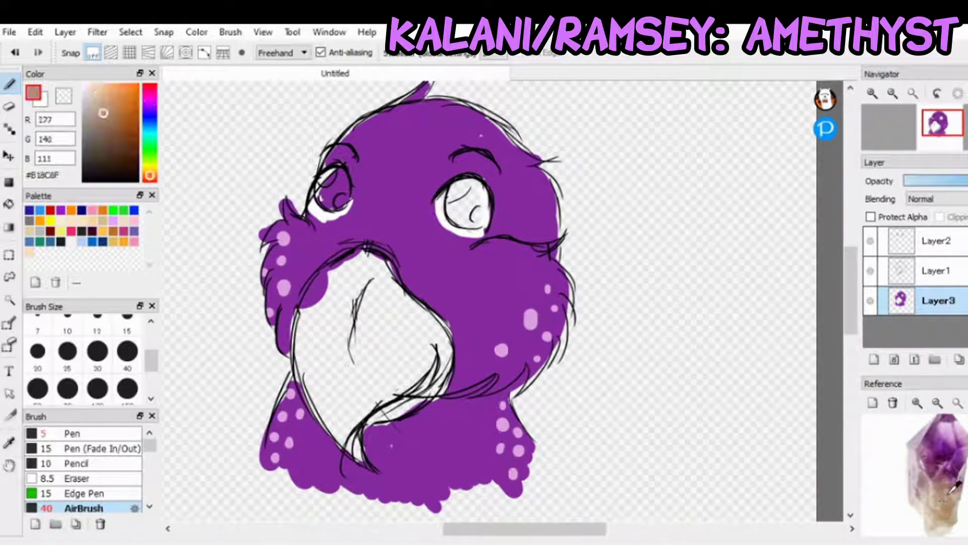
left_click(873, 93)
left_click(873, 94)
left_click_drag(852, 285, 851, 261)
mouse_move(444, 222)
left_mouse_down()
mouse_move(427, 217)
mouse_move(419, 251)
mouse_move(454, 282)
mouse_move(459, 235)
mouse_move(429, 222)
left_mouse_up()
left_click_drag(504, 528, 469, 528)
mouse_move(349, 211)
left_mouse_down()
mouse_move(353, 196)
mouse_move(333, 232)
mouse_move(348, 248)
mouse_move(365, 206)
left_mouse_up()
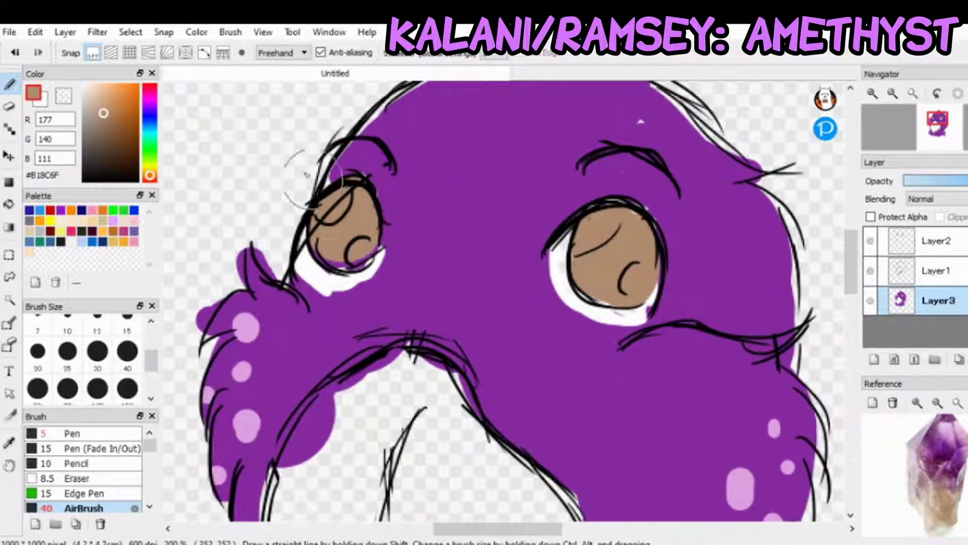
Paint white highlights in both eyes with a size 10 airbrush, and dab darker brown #9B6D48 pupils into the irises.
left_click(84, 86)
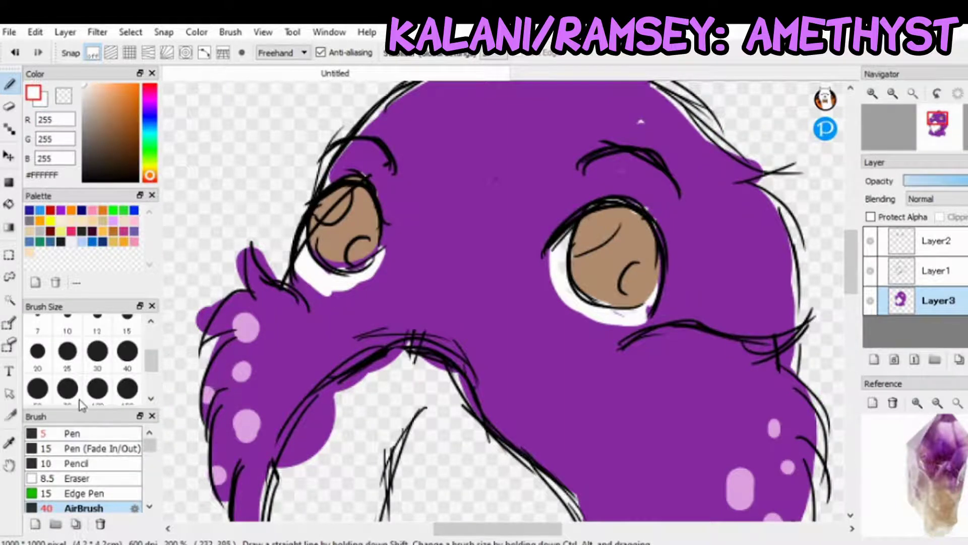
left_click(67, 323)
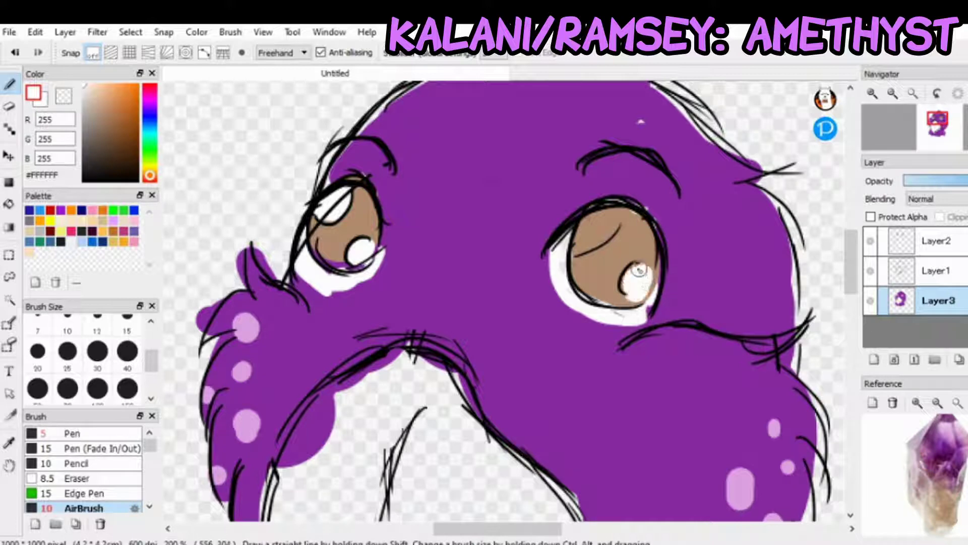
mouse_move(599, 218)
left_mouse_down()
mouse_move(578, 240)
mouse_move(580, 251)
mouse_move(613, 212)
mouse_move(601, 217)
left_mouse_up()
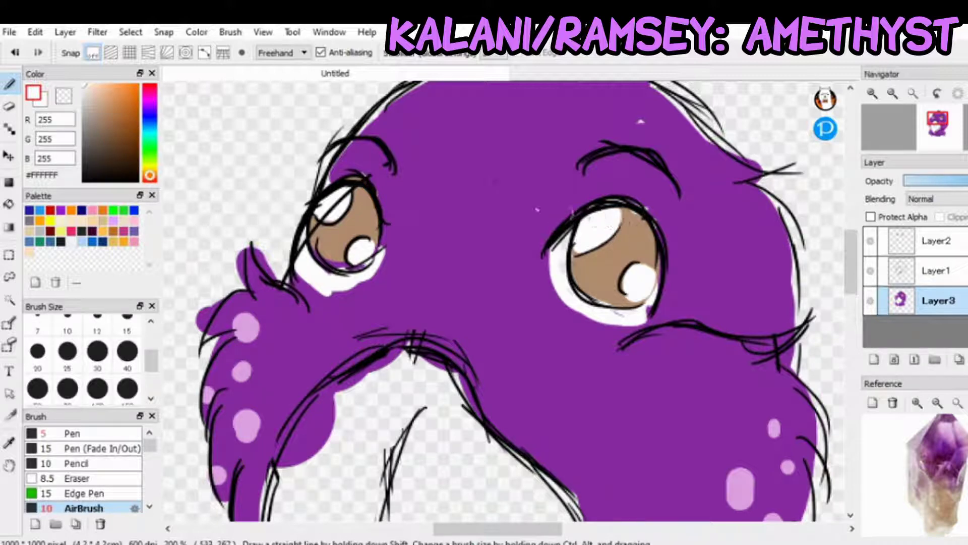
left_click(336, 237, "alt")
left_click_drag(108, 115, 113, 126)
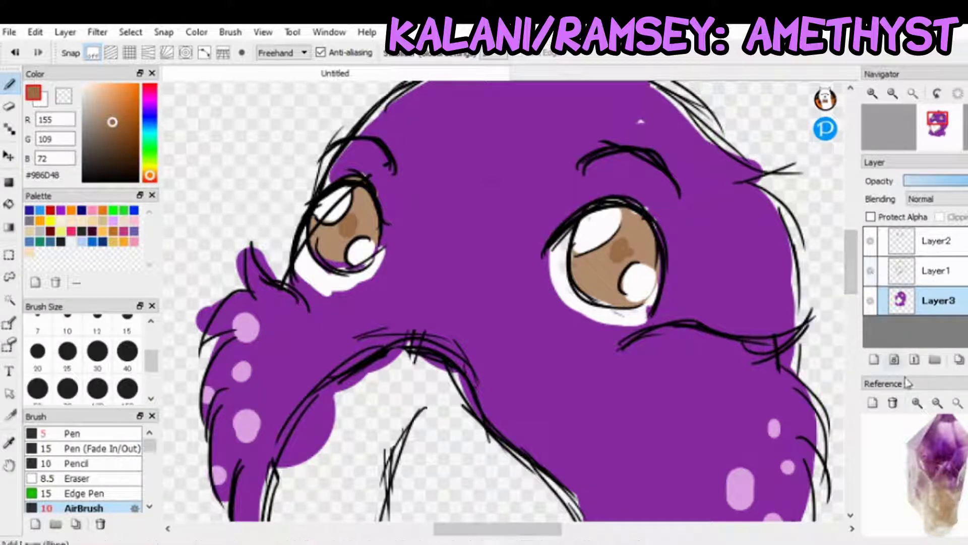
Sample darker purple #773189 from the amethyst reference and shade the crown above the brows with a size 40 airbrush.
left_click(960, 451)
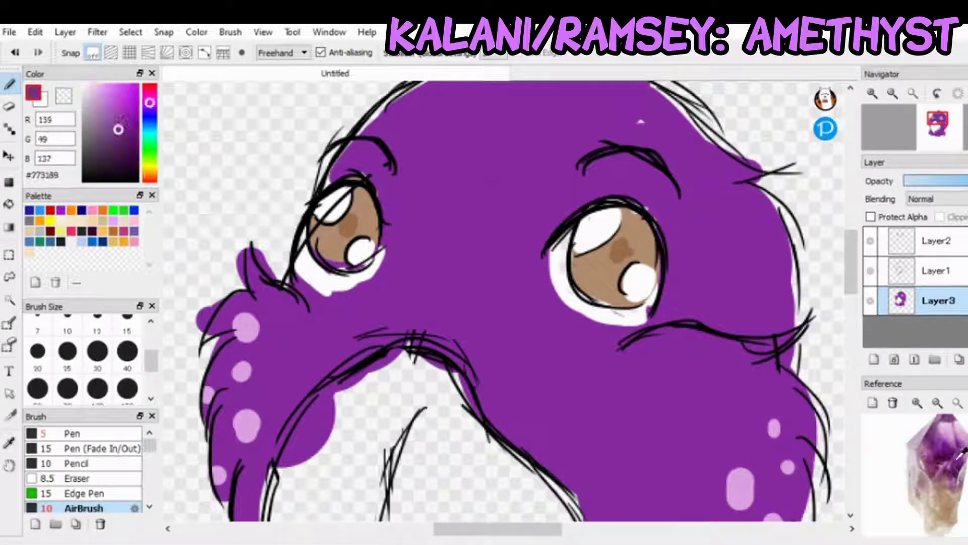
left_click_drag(856, 283, 851, 268)
left_click(127, 350)
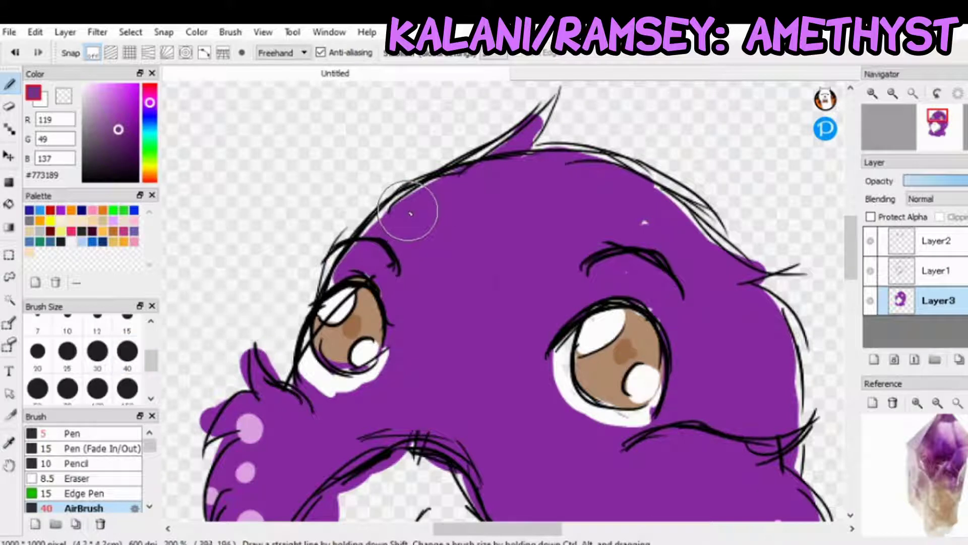
mouse_move(415, 210)
left_mouse_down()
mouse_move(421, 200)
mouse_move(412, 245)
mouse_move(431, 259)
mouse_move(573, 276)
mouse_move(648, 264)
mouse_move(735, 281)
mouse_move(573, 168)
mouse_move(501, 168)
mouse_move(447, 201)
mouse_move(557, 195)
mouse_move(609, 259)
mouse_move(521, 225)
mouse_move(462, 223)
mouse_move(500, 186)
mouse_move(519, 108)
mouse_move(476, 199)
left_mouse_up()
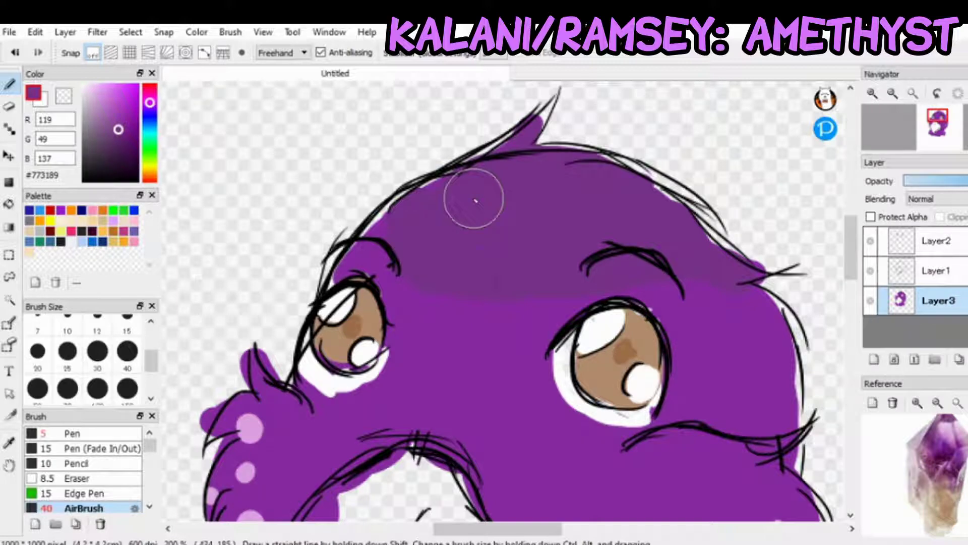
Sample beige #DCD3C2 from the base of the reference crystal and fill the entire beak with it.
left_click(934, 523)
left_click_drag(851, 247, 847, 299)
mouse_move(443, 162)
left_mouse_down()
mouse_move(454, 136)
mouse_move(406, 123)
mouse_move(341, 158)
mouse_move(319, 190)
mouse_move(334, 161)
mouse_move(293, 287)
mouse_move(291, 228)
mouse_move(315, 331)
mouse_move(295, 300)
mouse_move(312, 383)
mouse_move(388, 500)
mouse_move(396, 423)
mouse_move(387, 466)
mouse_move(464, 387)
mouse_move(431, 434)
mouse_move(553, 349)
mouse_move(538, 377)
mouse_move(574, 331)
mouse_move(562, 281)
mouse_move(506, 224)
mouse_move(410, 156)
mouse_move(351, 218)
mouse_move(366, 221)
mouse_move(315, 327)
mouse_move(321, 288)
mouse_move(361, 442)
mouse_move(383, 210)
mouse_move(367, 350)
mouse_move(442, 181)
mouse_move(409, 409)
mouse_move(516, 262)
mouse_move(533, 360)
mouse_move(462, 248)
left_mouse_up()
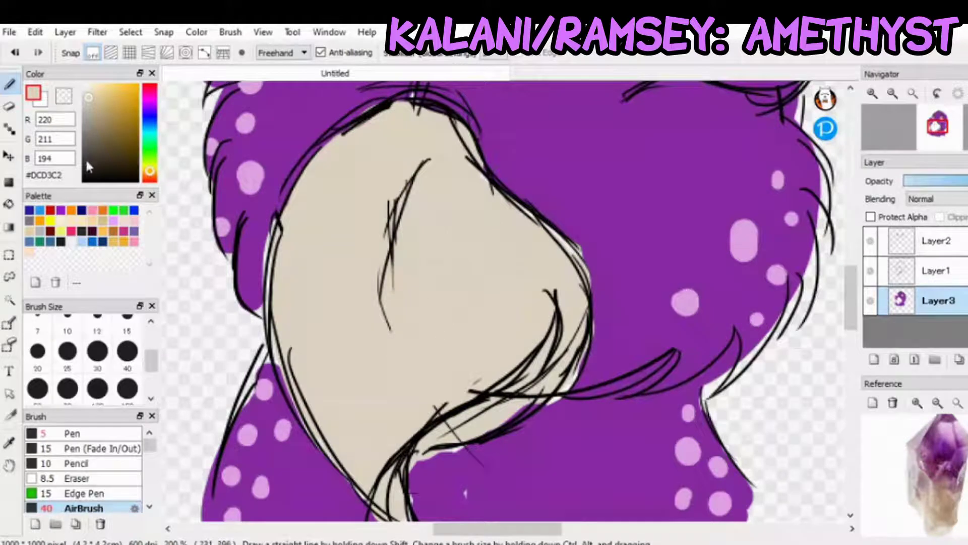
Hand-letter the character's name in black with the size 5 Pen in the empty space beside the neck.
left_click(61, 241)
left_click(110, 434)
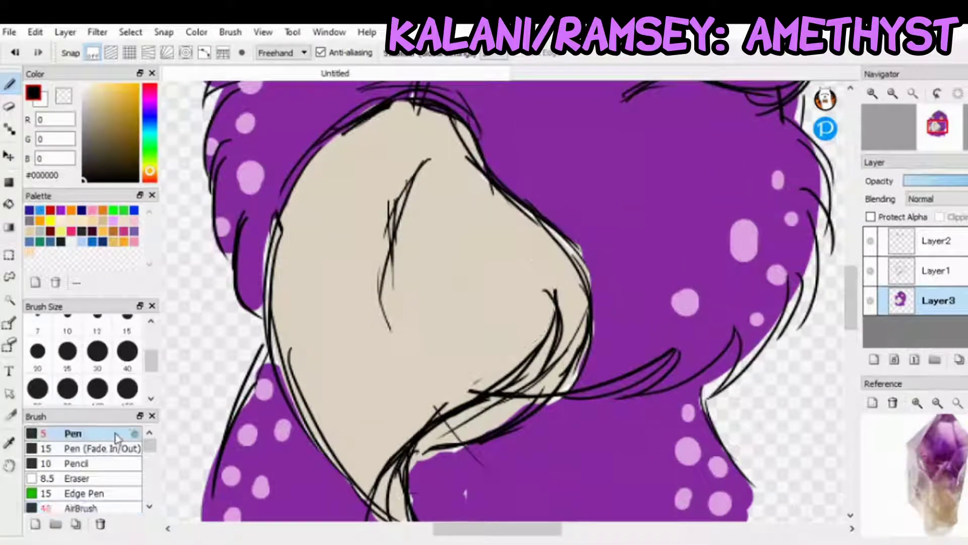
left_click_drag(496, 529, 531, 539)
left_click_drag(586, 388, 589, 428)
left_click_drag(614, 380, 601, 398)
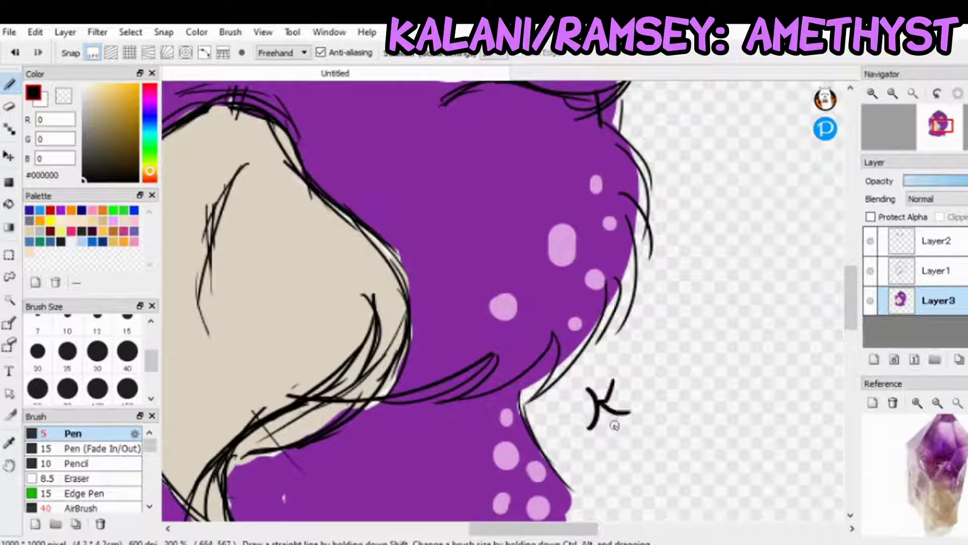
left_click_drag(646, 411, 651, 429)
mouse_move(656, 421)
left_mouse_down()
mouse_move(672, 380)
mouse_move(674, 415)
left_mouse_up()
mouse_move(676, 384)
left_mouse_down()
mouse_move(673, 429)
mouse_move(704, 358)
mouse_move(709, 403)
left_mouse_up()
left_click_drag(704, 355, 718, 337)
Hand-letter "BIRB" in black beneath the name and fit the whole drawing in view.
mouse_move(627, 429)
left_mouse_down()
mouse_move(628, 456)
mouse_move(640, 444)
mouse_move(634, 458)
left_mouse_up()
mouse_move(659, 425)
left_mouse_down()
mouse_move(656, 460)
mouse_move(672, 433)
mouse_move(670, 459)
mouse_move(677, 440)
mouse_move(692, 453)
left_mouse_up()
mouse_move(693, 411)
left_mouse_down()
mouse_move(689, 455)
mouse_move(705, 433)
mouse_move(695, 454)
left_mouse_up()
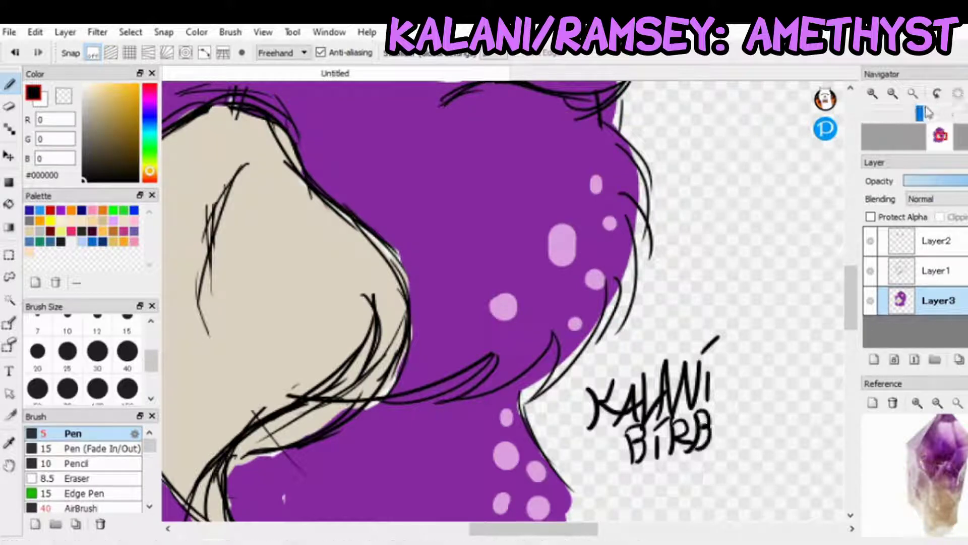
key("ctrl+0")
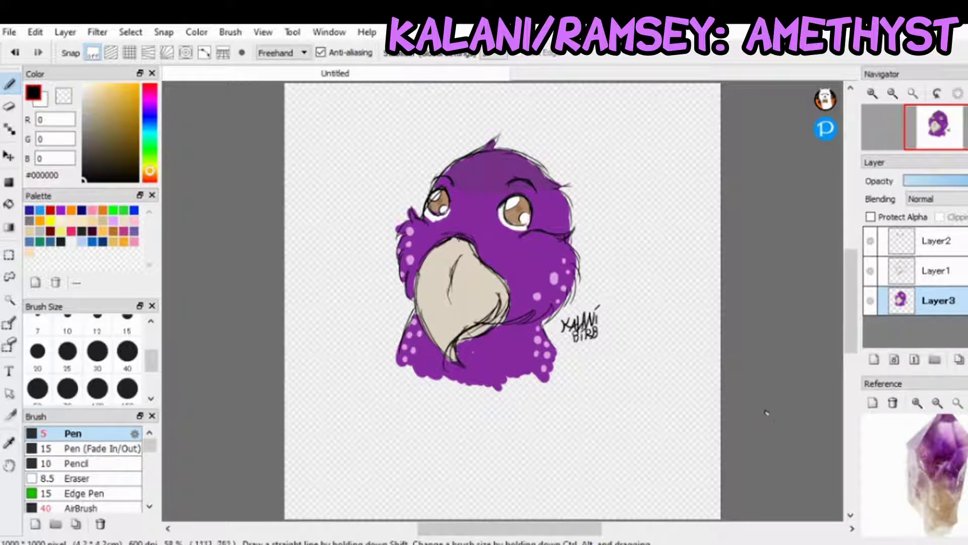
Set the global stabilizer to 10 for the pen on the new blank canvas.
mouse_move(832, 425)
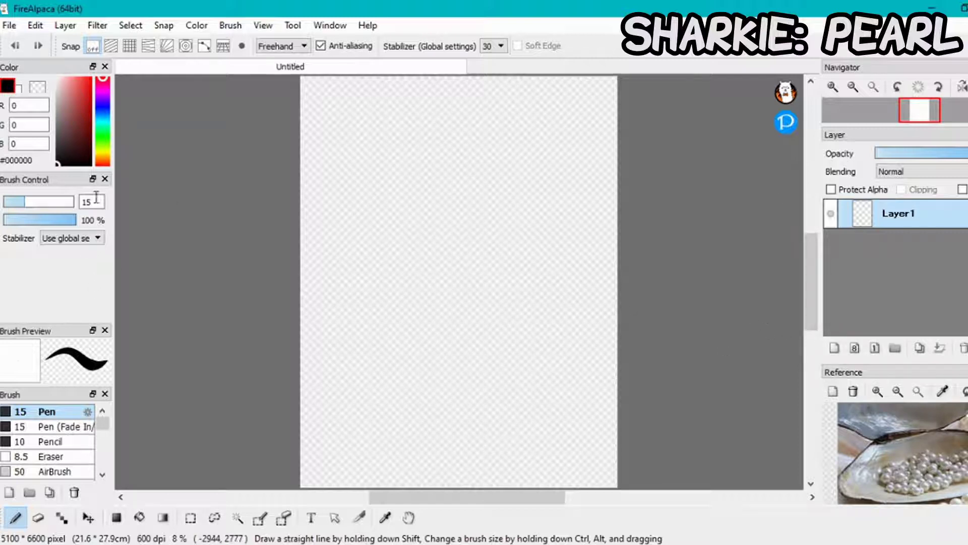
left_click(497, 46)
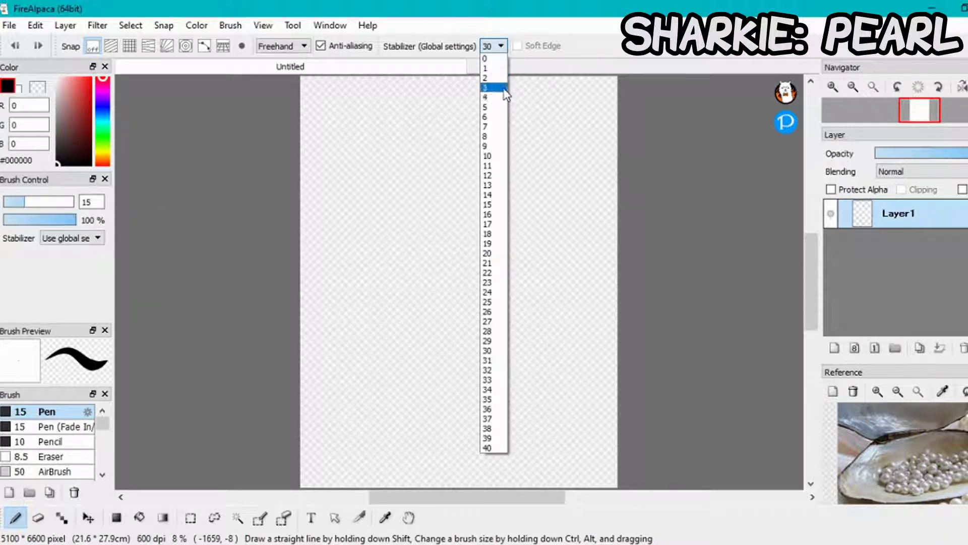
left_click(500, 156)
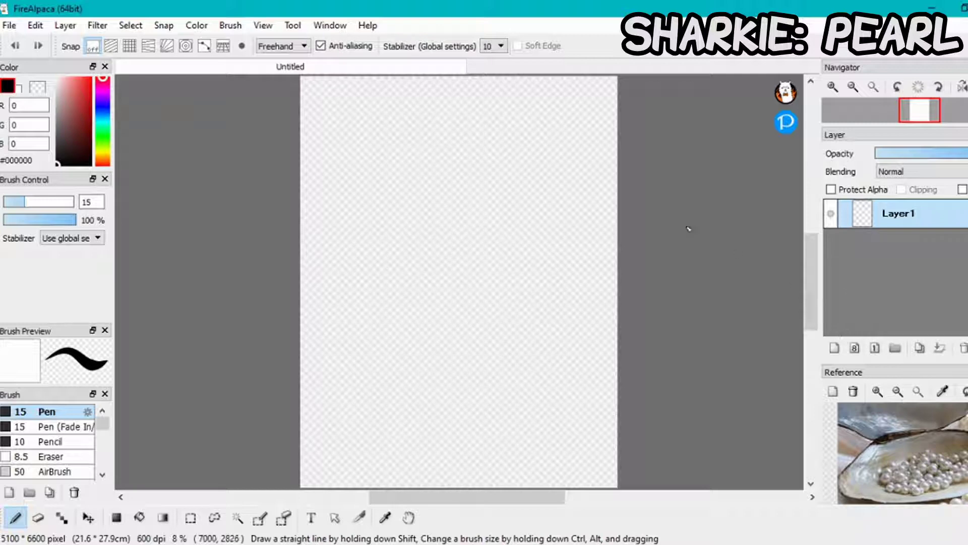
scroll(444, 212, "up", 1)
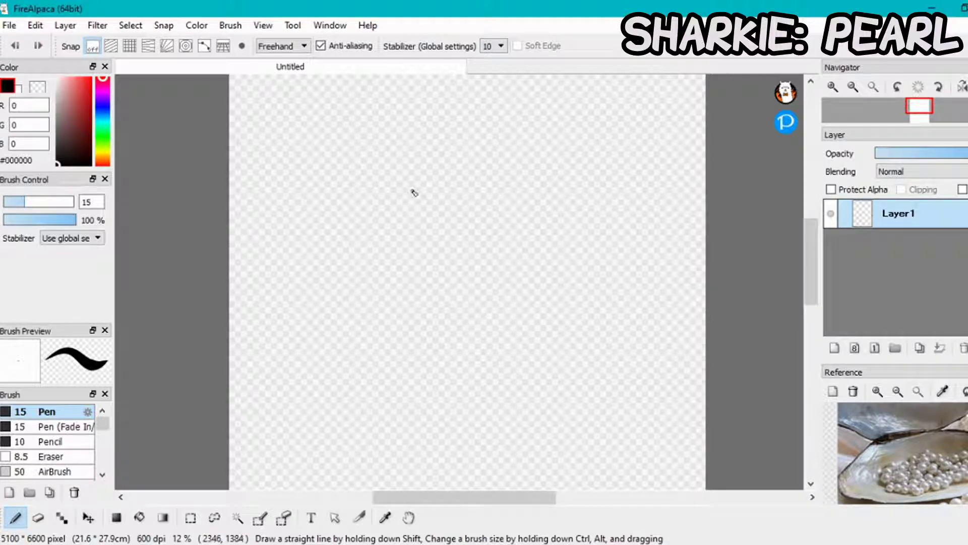
Sketch a round head circle in black with the size 15 Pen in the upper middle of the canvas.
mouse_move(420, 193)
left_mouse_down()
mouse_move(397, 219)
mouse_move(381, 277)
left_mouse_up()
mouse_move(382, 233)
left_mouse_down()
mouse_move(424, 293)
mouse_move(425, 316)
mouse_move(404, 297)
mouse_move(446, 296)
mouse_move(458, 317)
mouse_move(415, 298)
mouse_move(499, 303)
left_mouse_up()
mouse_move(409, 210)
left_mouse_down()
mouse_move(454, 184)
mouse_move(425, 192)
mouse_move(490, 192)
mouse_move(473, 190)
mouse_move(513, 231)
left_mouse_up()
mouse_move(492, 194)
left_mouse_down()
mouse_move(521, 249)
mouse_move(518, 280)
mouse_move(480, 316)
left_mouse_up()
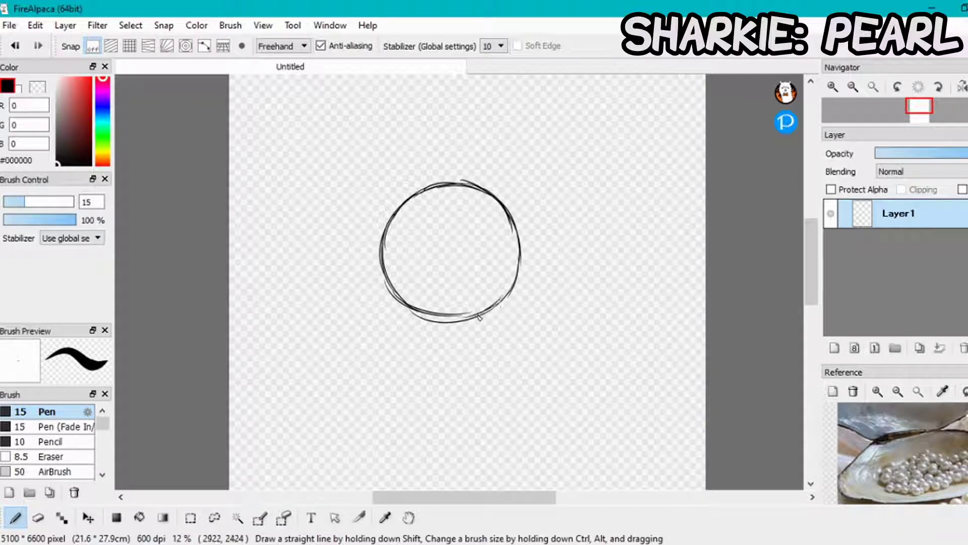
left_click_drag(483, 315, 437, 320)
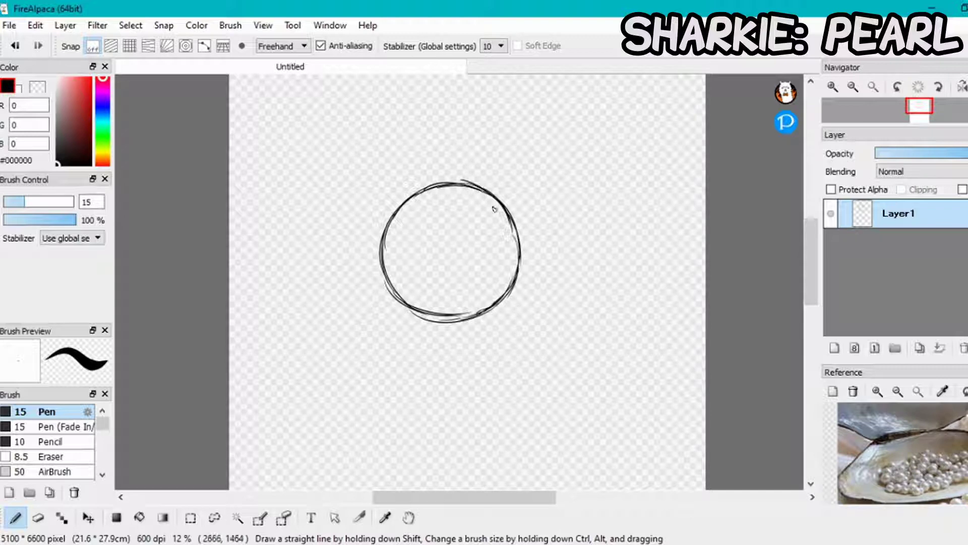
On a new layer, sketch a rounded snout, an open grinning mouth and a lower jaw overlapping the head circle.
left_click(835, 348)
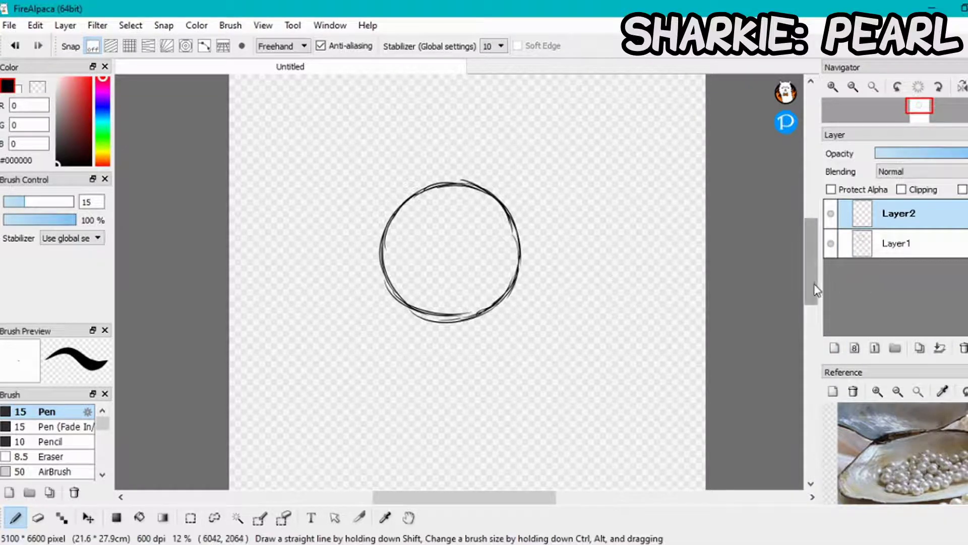
scroll(817, 290, "up", 1)
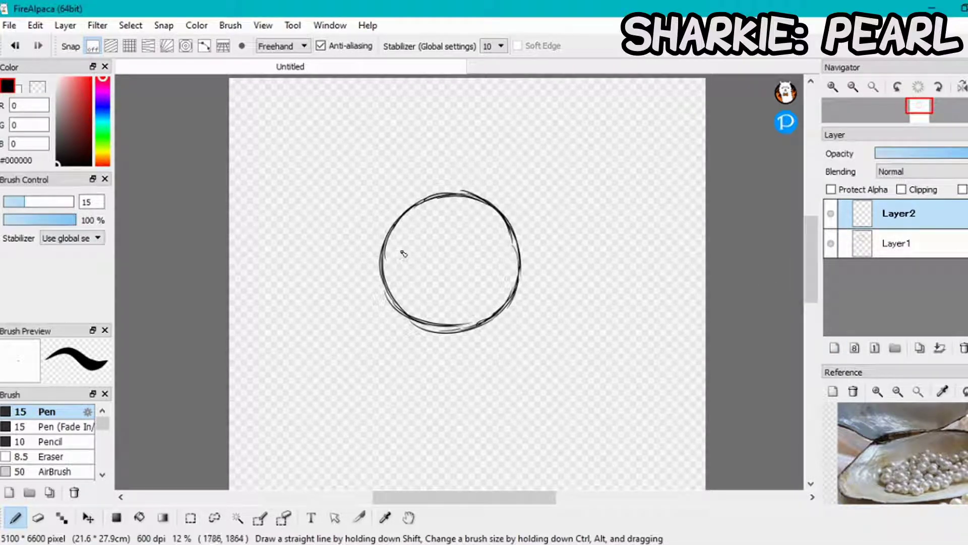
mouse_move(390, 260)
left_mouse_down()
mouse_move(366, 264)
mouse_move(405, 253)
mouse_move(361, 272)
mouse_move(372, 267)
mouse_move(350, 288)
mouse_move(387, 317)
left_mouse_up()
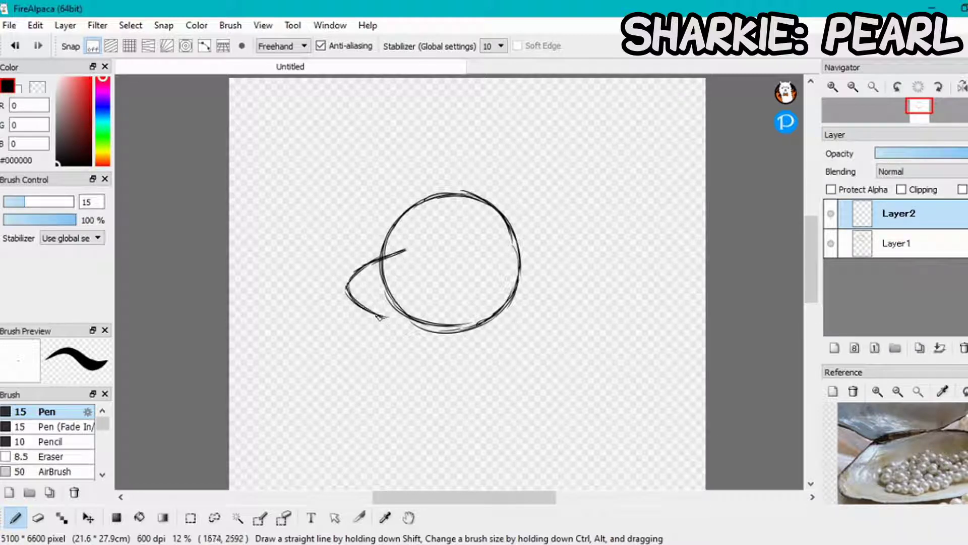
mouse_move(384, 317)
left_mouse_down()
mouse_move(430, 304)
mouse_move(404, 316)
mouse_move(449, 288)
mouse_move(442, 305)
mouse_move(448, 283)
left_mouse_up()
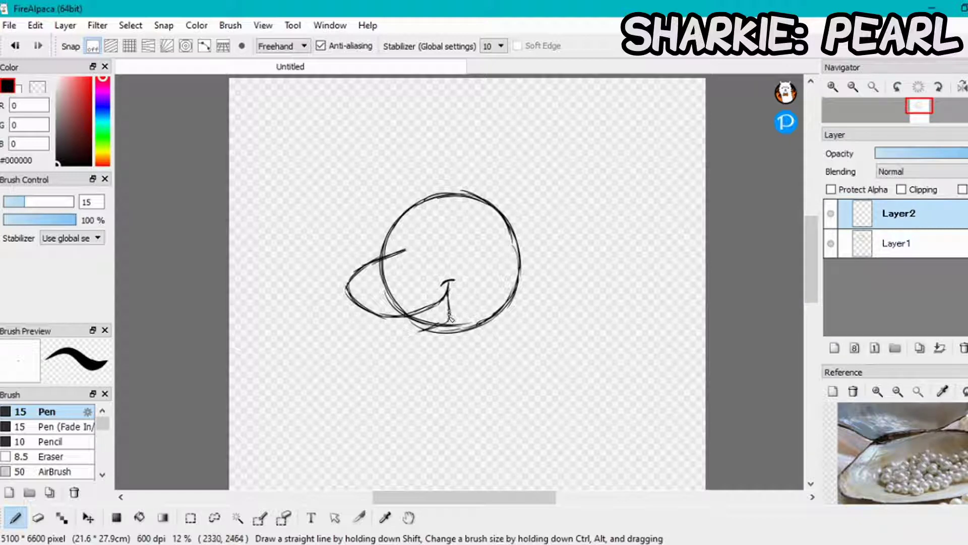
left_click_drag(419, 335, 404, 339)
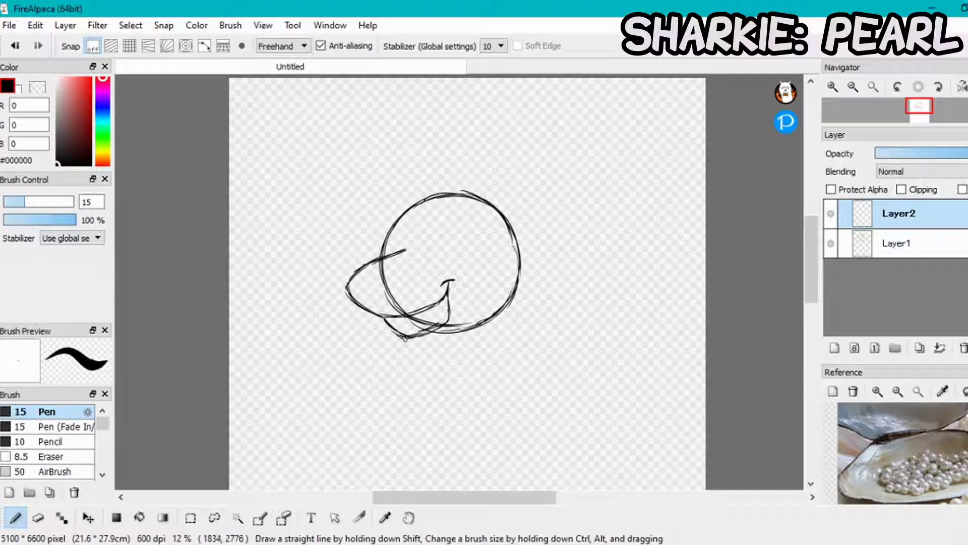
mouse_move(440, 348)
left_mouse_down()
mouse_move(460, 342)
mouse_move(427, 355)
mouse_move(486, 331)
left_mouse_up()
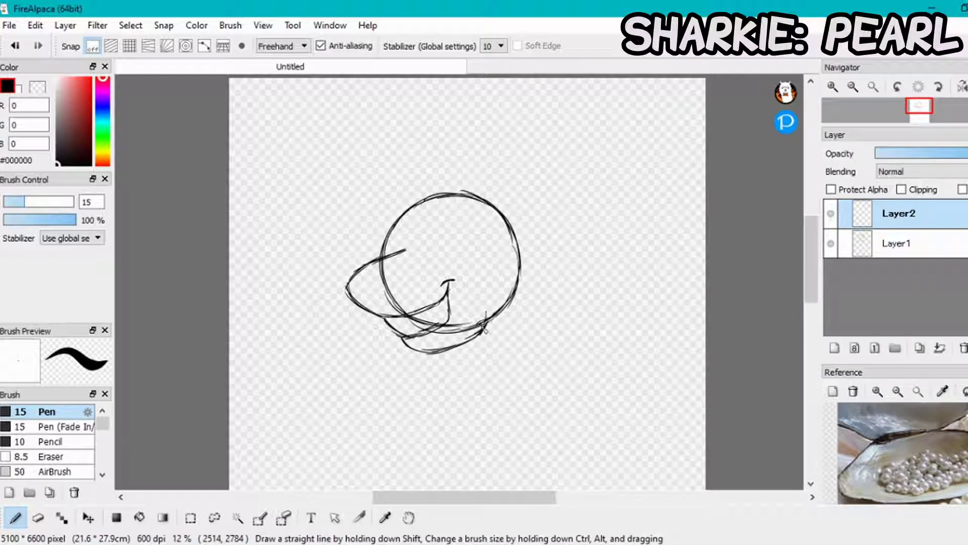
Erase the head circle's lines running through the snout, mouth and jaw with a size 53 eraser, and clean up the lower lip line.
left_click(38, 518)
scroll(435, 354, "up", 2)
scroll(435, 355, "up", 1)
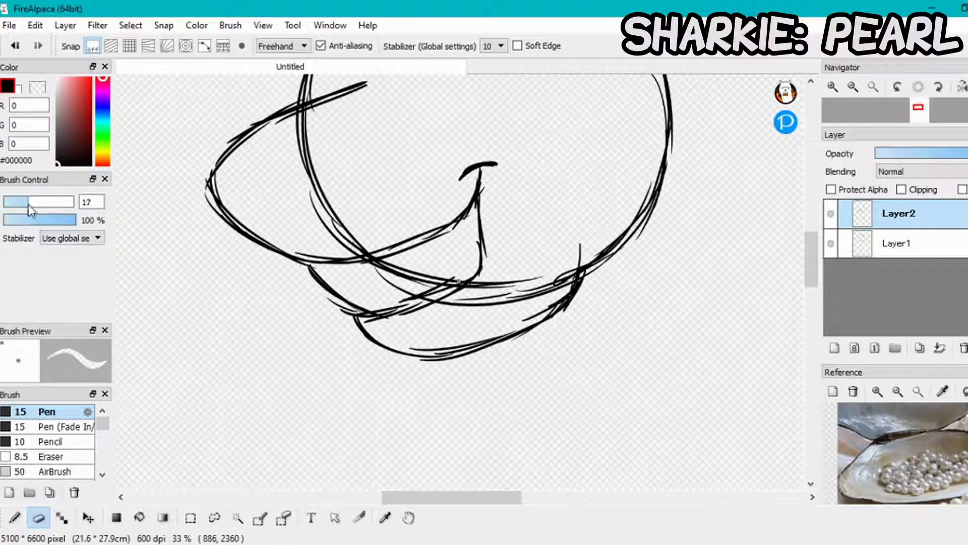
left_click(57, 210)
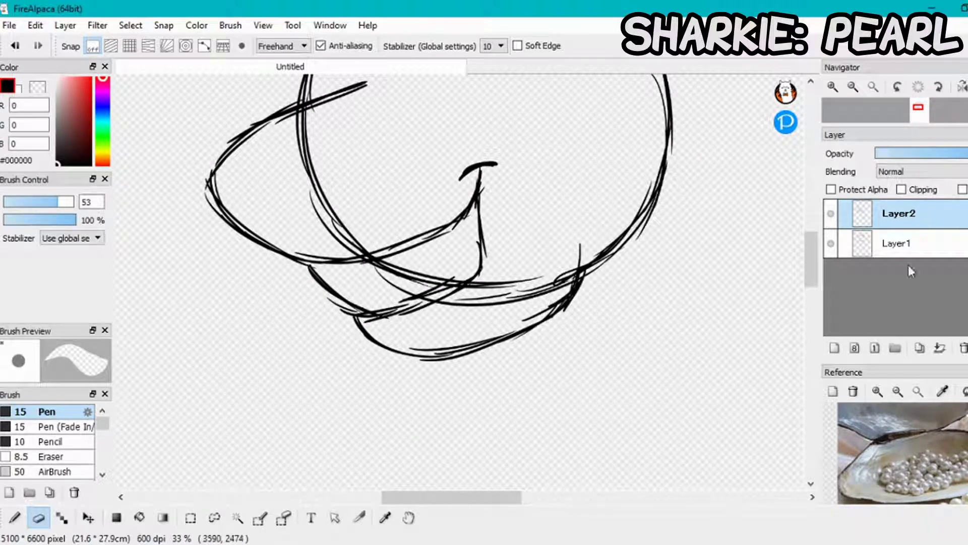
left_click(893, 245)
mouse_move(443, 272)
left_mouse_down()
mouse_move(419, 273)
mouse_move(366, 270)
mouse_move(432, 272)
mouse_move(424, 279)
mouse_move(491, 290)
mouse_move(445, 306)
mouse_move(545, 273)
mouse_move(534, 294)
mouse_move(569, 277)
mouse_move(510, 301)
mouse_move(556, 286)
mouse_move(564, 265)
mouse_move(516, 288)
mouse_move(430, 282)
mouse_move(456, 272)
mouse_move(393, 299)
left_mouse_up()
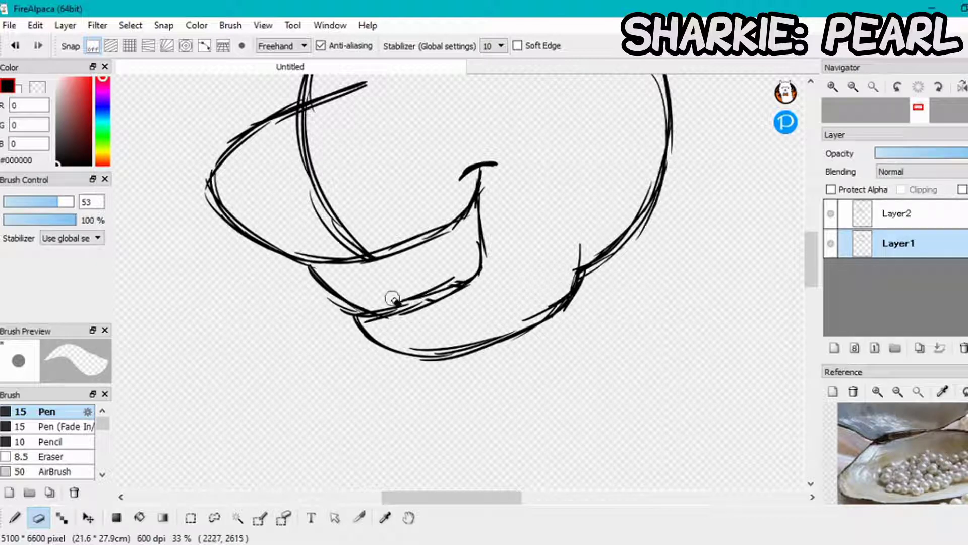
left_click(888, 216)
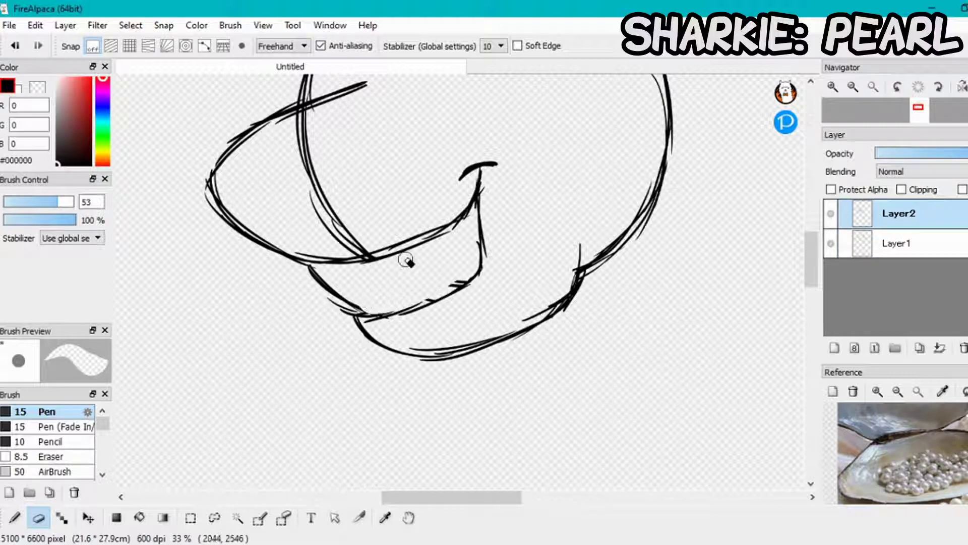
left_click(916, 247)
mouse_move(367, 230)
left_mouse_down()
mouse_move(342, 245)
mouse_move(367, 249)
mouse_move(325, 226)
mouse_move(349, 215)
mouse_move(335, 203)
mouse_move(306, 110)
mouse_move(297, 142)
left_mouse_up()
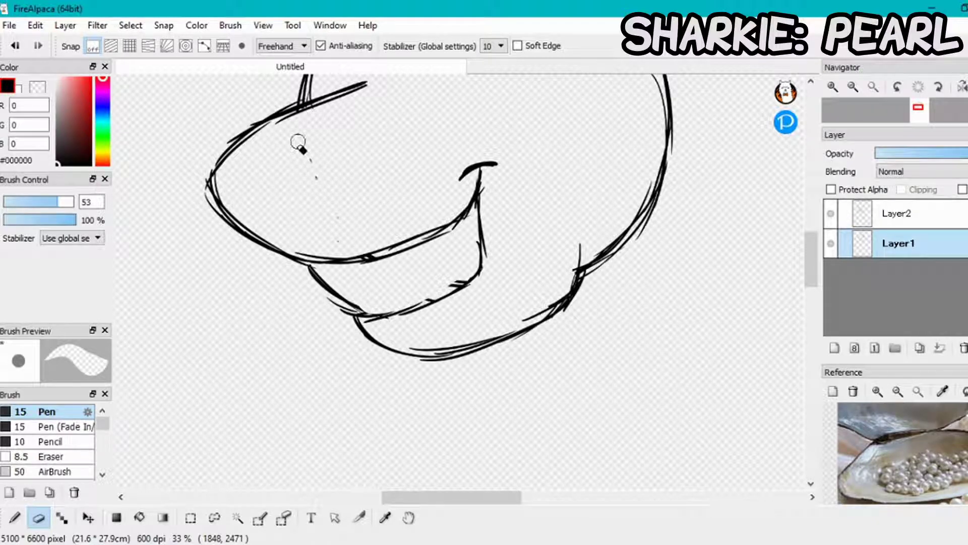
scroll(530, 306, "down", 1)
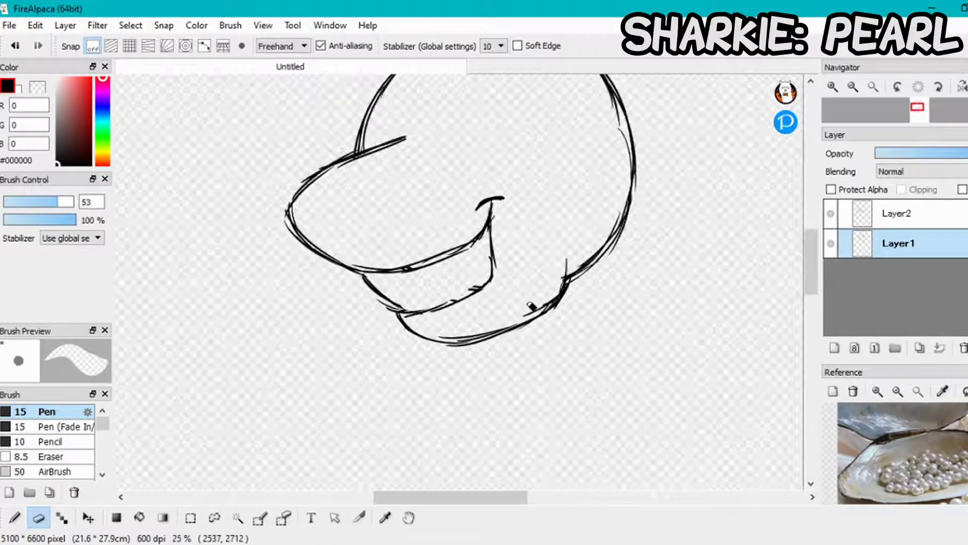
scroll(531, 305, "down", 1)
Add a new layer above the snout layer and draw a small curved nostril and a row of jagged lower teeth with the Pen.
left_click(896, 216)
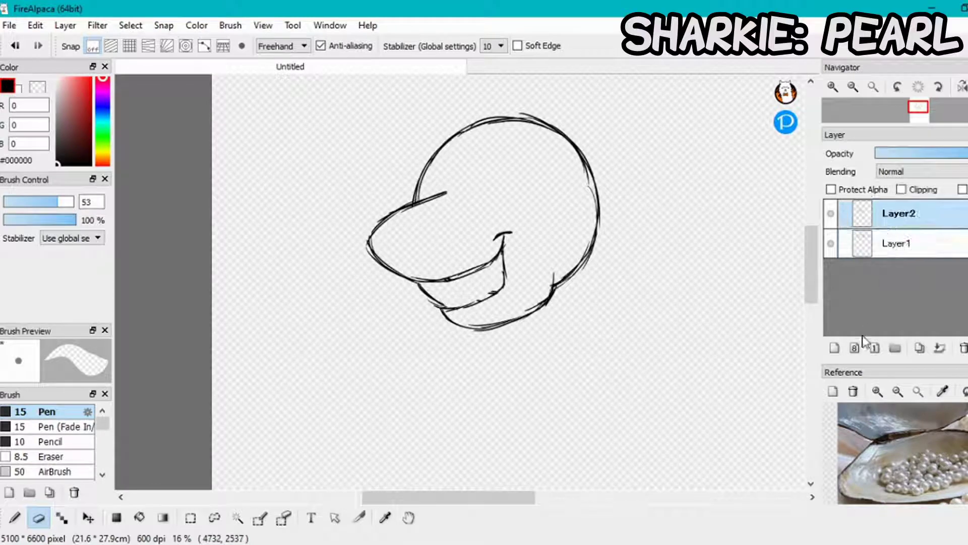
left_click(835, 349)
left_click(14, 518)
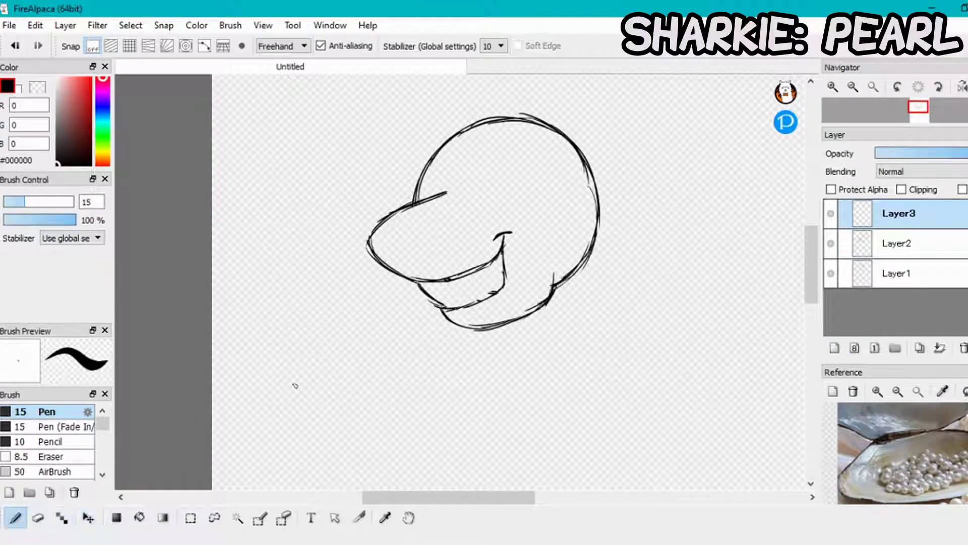
left_click_drag(812, 275, 812, 265)
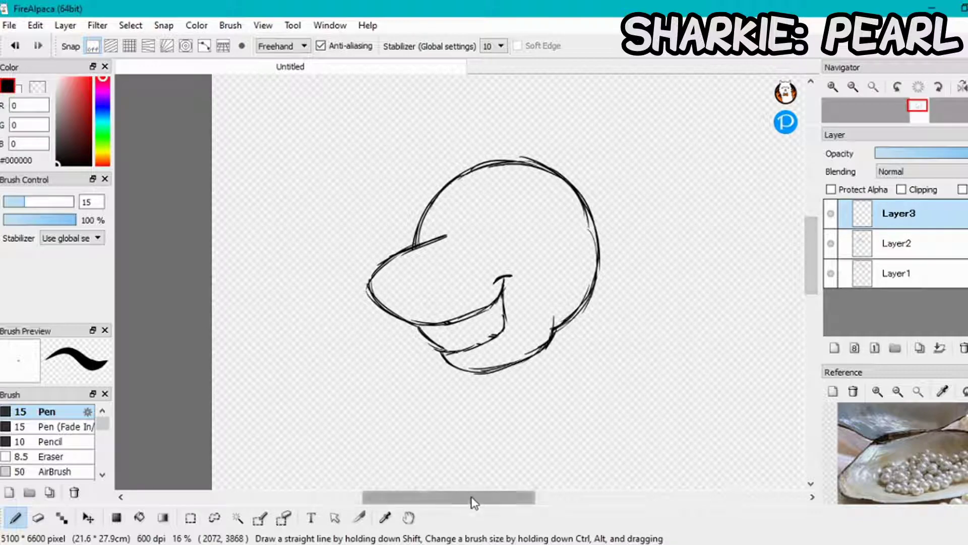
left_click_drag(472, 497, 492, 488)
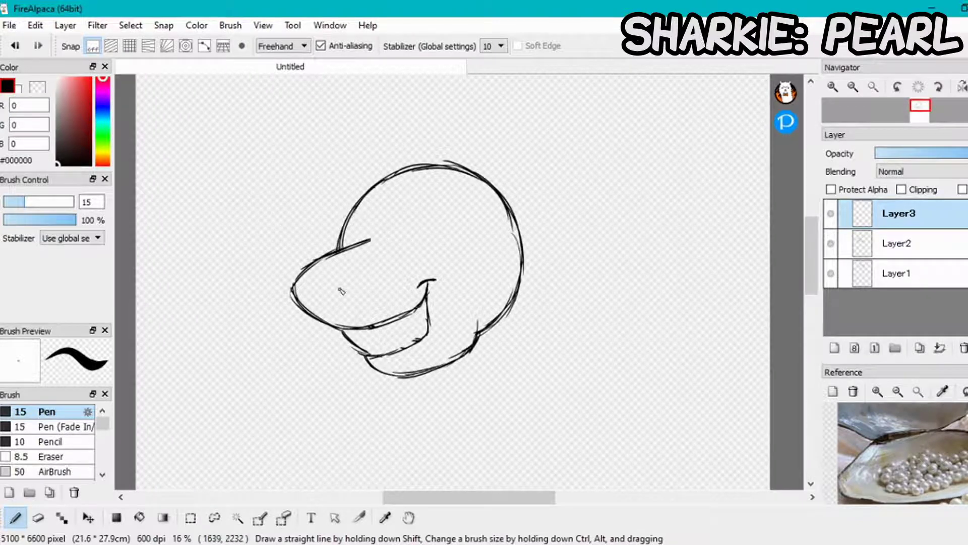
scroll(342, 291, "up", 1)
left_click_drag(295, 278, 308, 283)
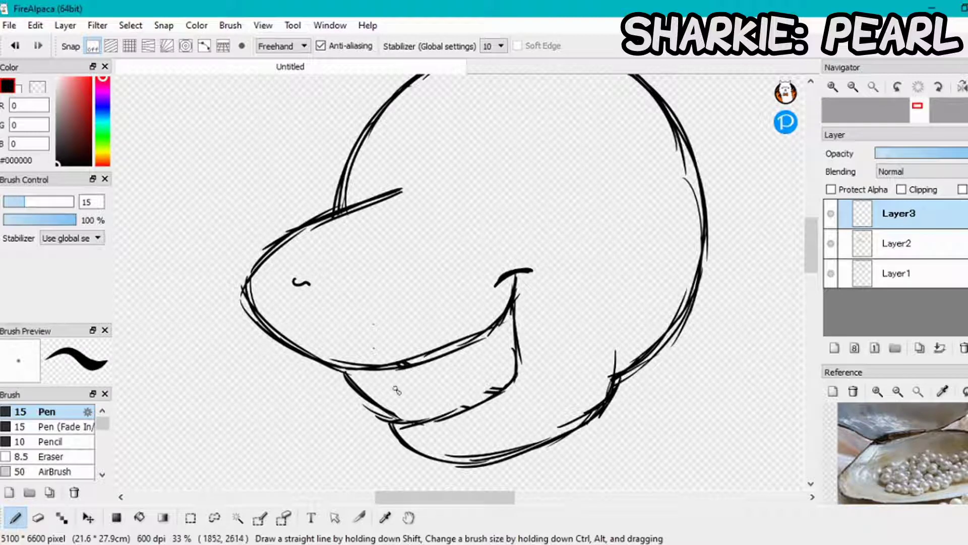
mouse_move(371, 396)
left_mouse_down()
mouse_move(406, 404)
mouse_move(405, 383)
mouse_move(439, 396)
mouse_move(447, 373)
mouse_move(475, 380)
mouse_move(481, 359)
mouse_move(513, 367)
mouse_move(513, 340)
mouse_move(512, 373)
left_mouse_up()
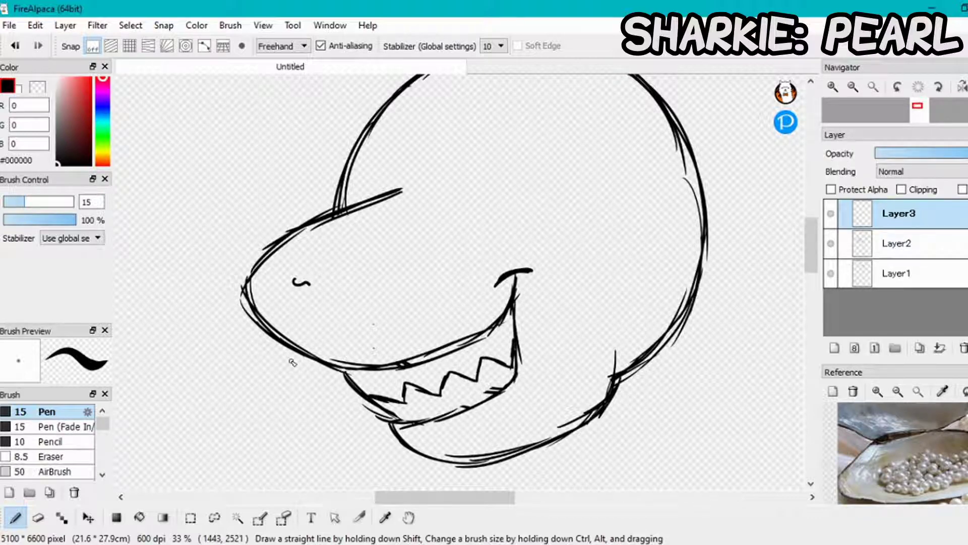
Merge the nostril and teeth layer down, and sketch a large pointed ear at the back of the head on a new layer.
scroll(293, 362, "down", 1)
left_click(939, 348)
left_click(834, 348)
scroll(328, 215, "up", 1)
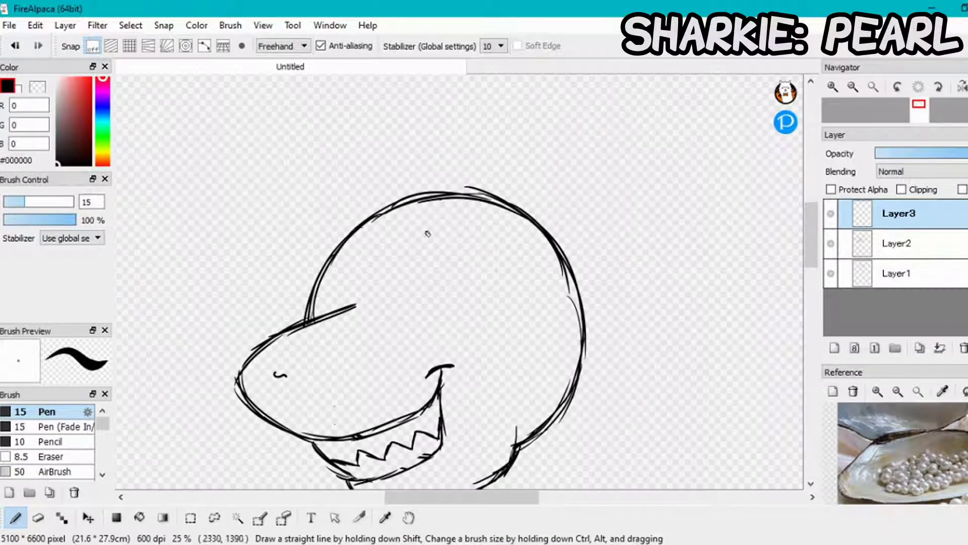
mouse_move(463, 228)
left_mouse_down()
mouse_move(483, 205)
mouse_move(473, 218)
mouse_move(599, 158)
mouse_move(715, 151)
mouse_move(670, 202)
mouse_move(679, 189)
mouse_move(631, 279)
mouse_move(570, 301)
mouse_move(541, 298)
mouse_move(612, 290)
mouse_move(596, 302)
mouse_move(648, 260)
mouse_move(638, 281)
mouse_move(681, 197)
left_mouse_up()
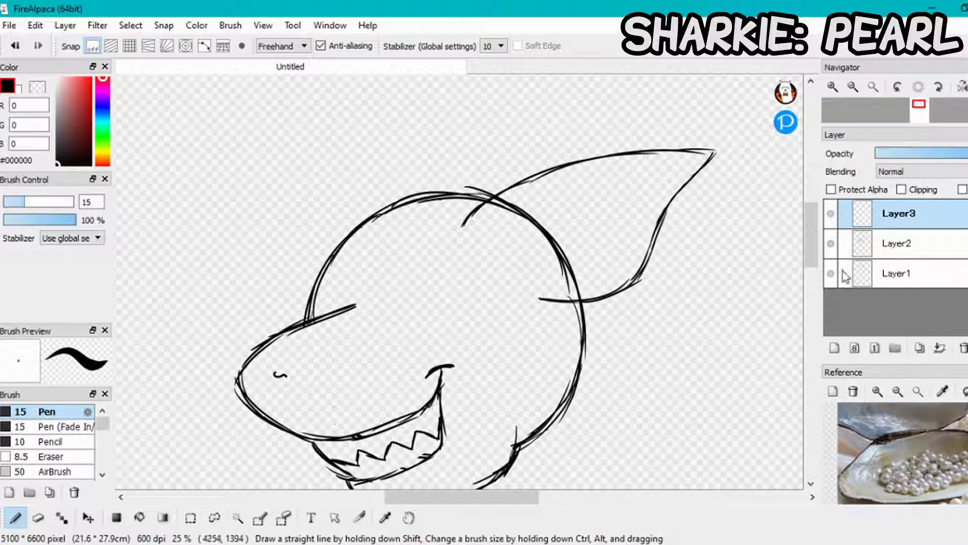
Duplicate the ear layer, move the copy toward the front of the head and rotate it counterclockwise to form the far ear.
left_click(920, 348)
left_click(89, 517)
left_click_drag(579, 283, 512, 281)
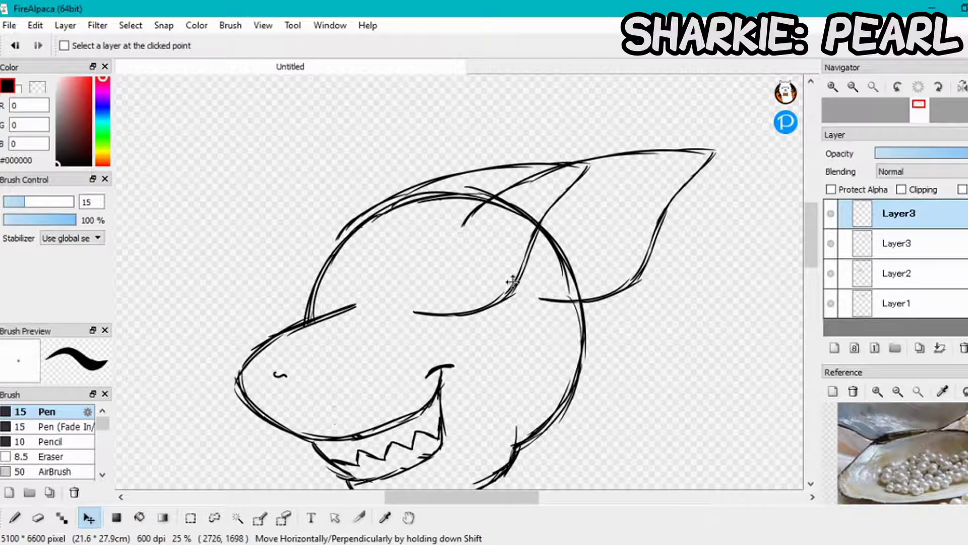
key("ctrl+t")
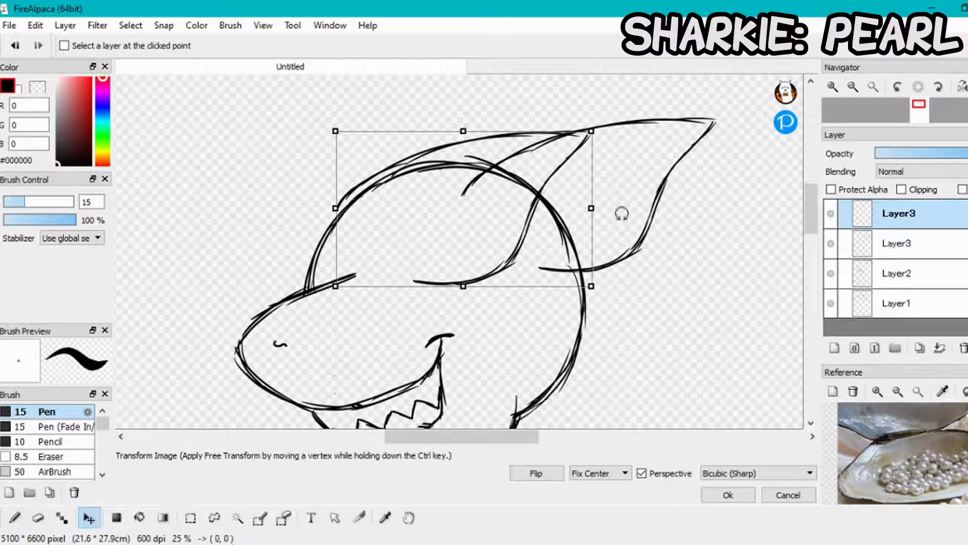
left_click_drag(630, 232, 631, 180)
left_click_drag(486, 241, 475, 218)
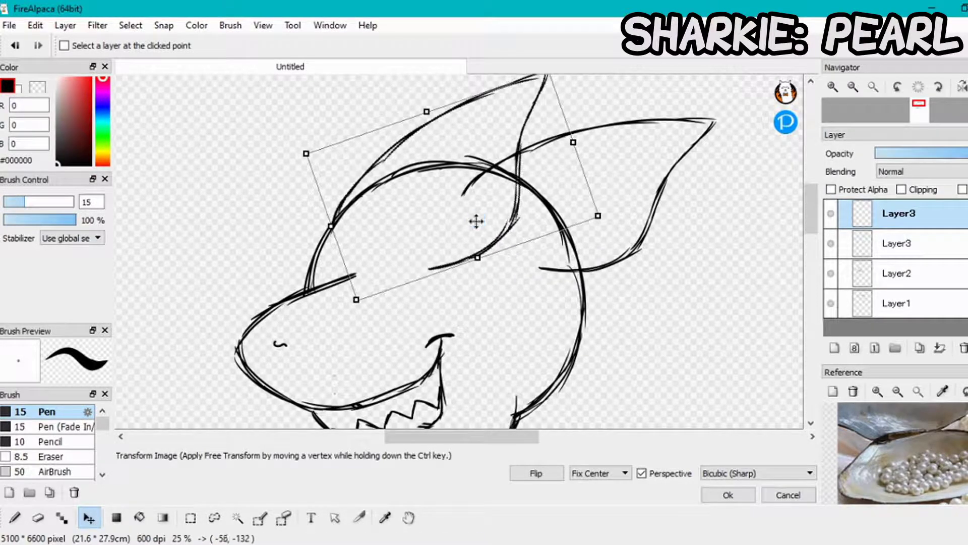
key("Return")
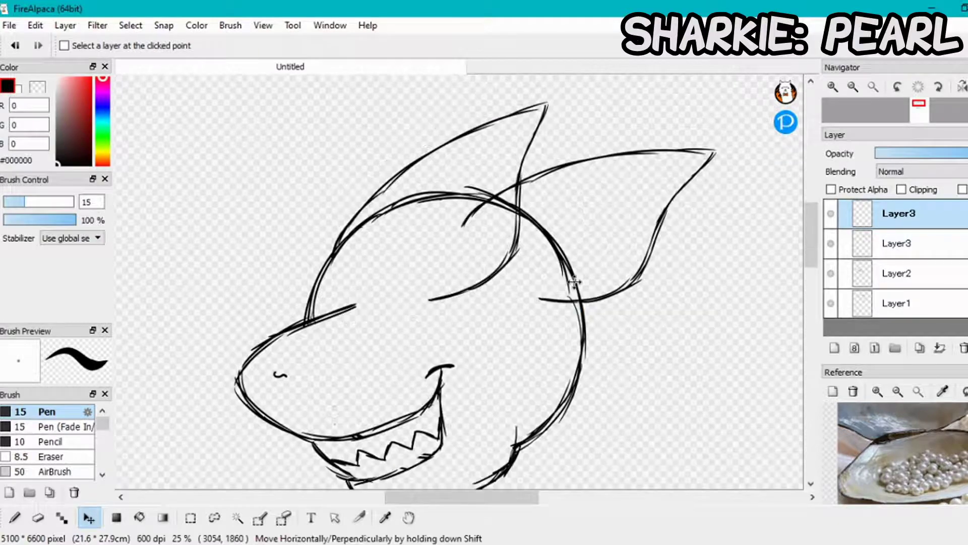
Erase the lower part of the far ear and the head circle's arc that crosses the near ear on Layer1.
left_click(38, 518)
mouse_move(527, 191)
left_mouse_down()
mouse_move(520, 246)
mouse_move(464, 295)
mouse_move(426, 307)
left_mouse_up()
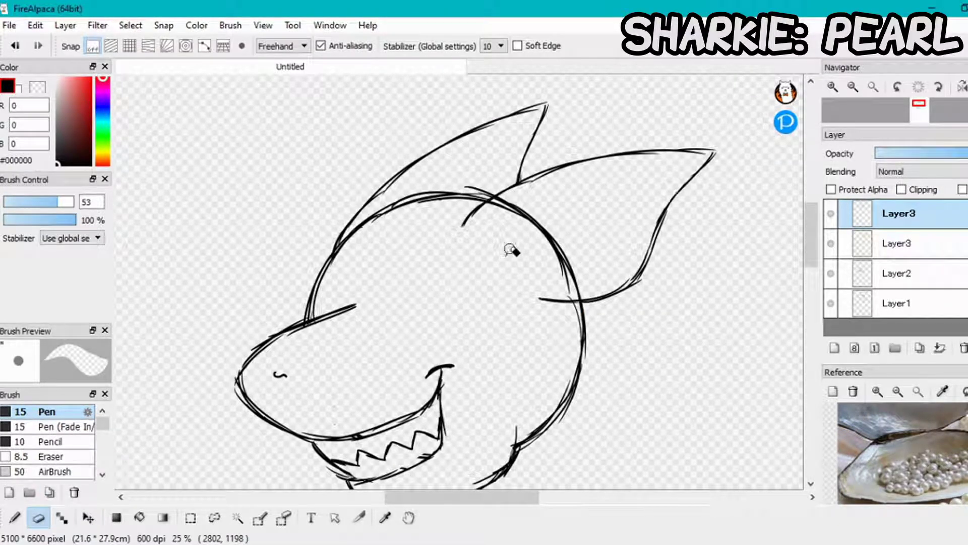
key("ctrl+Down")
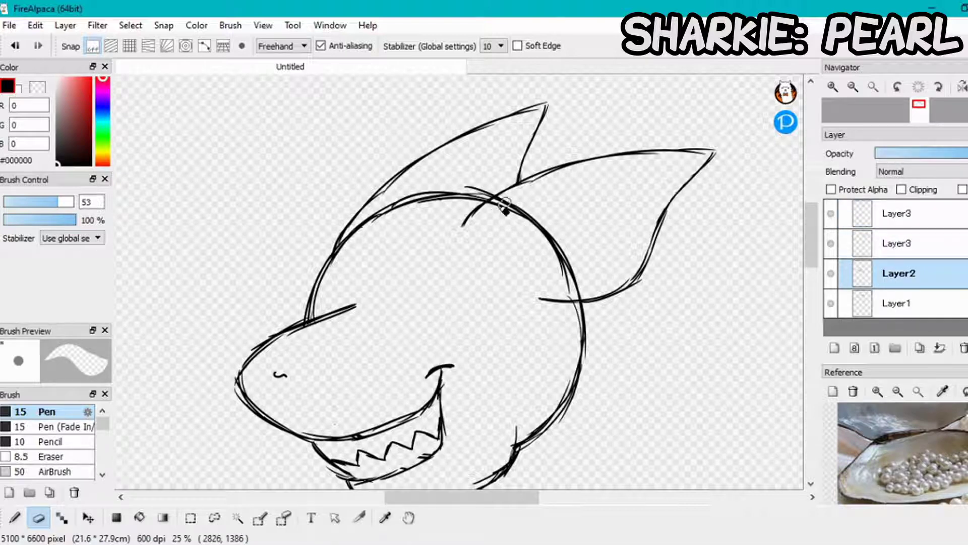
key("ctrl+Down")
mouse_move(489, 212)
left_mouse_down()
mouse_move(531, 211)
mouse_move(522, 219)
mouse_move(525, 201)
mouse_move(535, 235)
mouse_move(517, 220)
mouse_move(580, 298)
left_mouse_up()
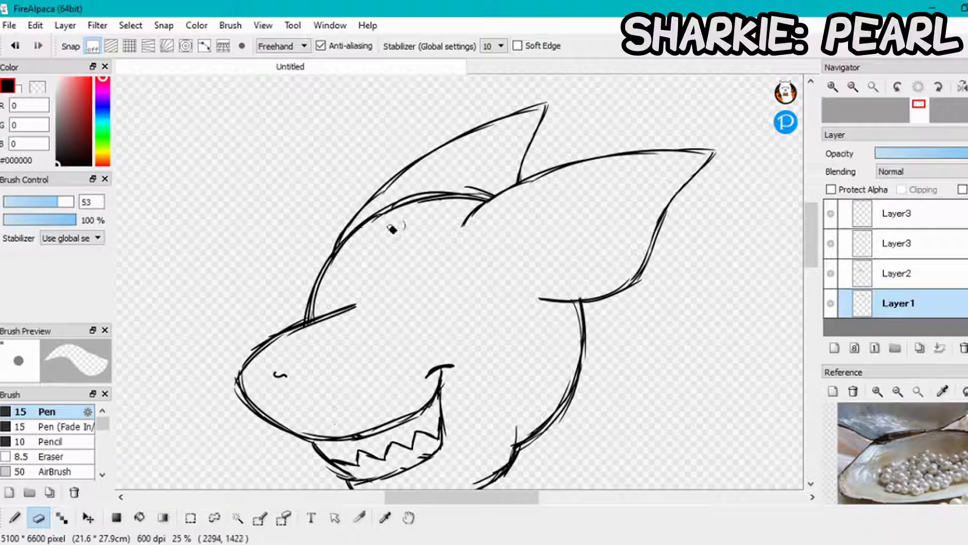
Merge all the sketch layers down into Layer1 and add a new empty layer above it for the Pen.
key("b")
left_click(920, 224)
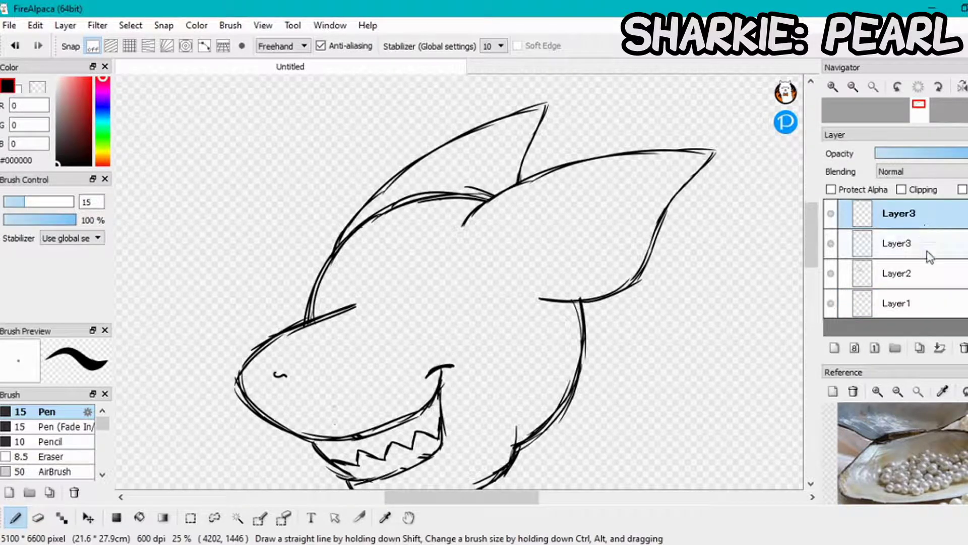
left_click(941, 348)
left_click(940, 348)
left_click(940, 348)
left_click(834, 348)
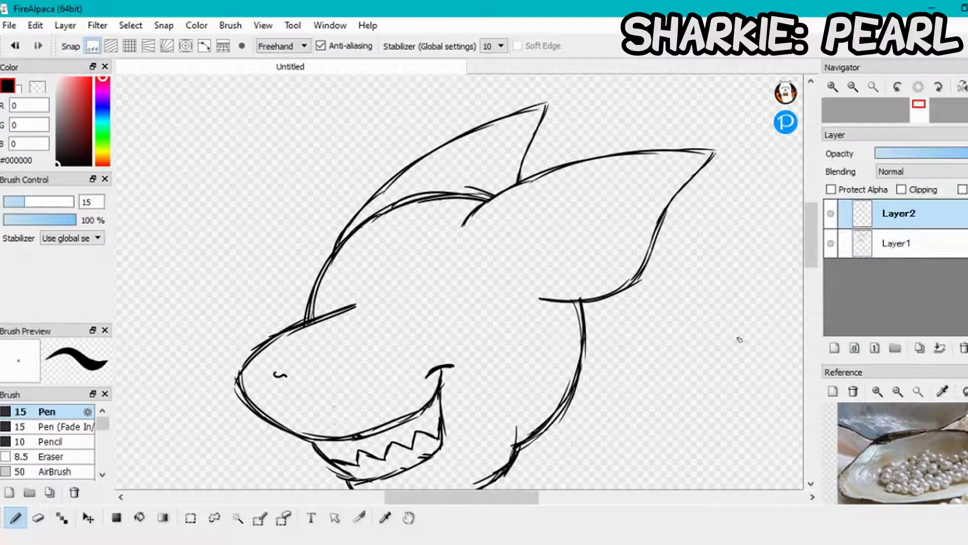
Sketch the back of the neck, the chest line under the chin and the curved shoulder on Layer2.
scroll(330, 191, "down", 3)
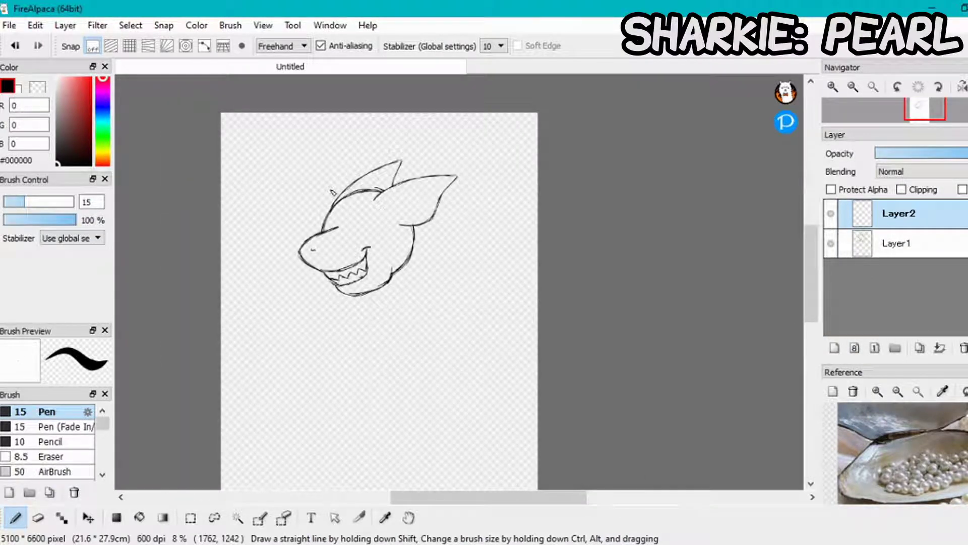
scroll(331, 191, "up", 2)
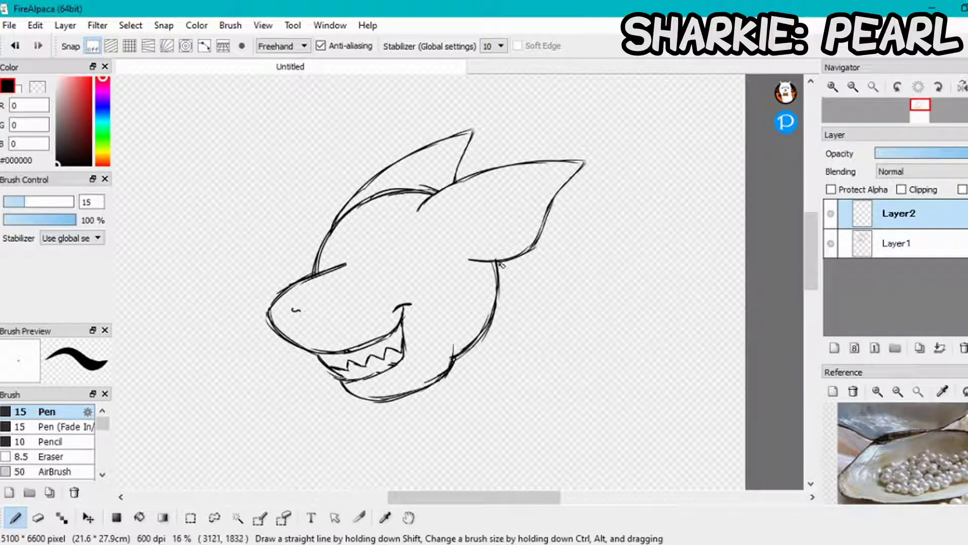
left_click_drag(522, 294, 553, 409)
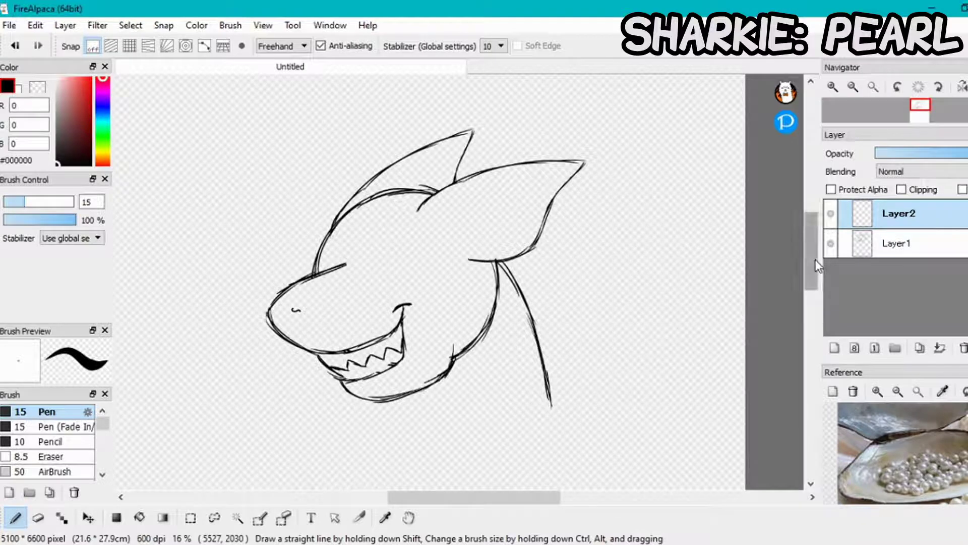
left_click_drag(813, 267, 813, 273)
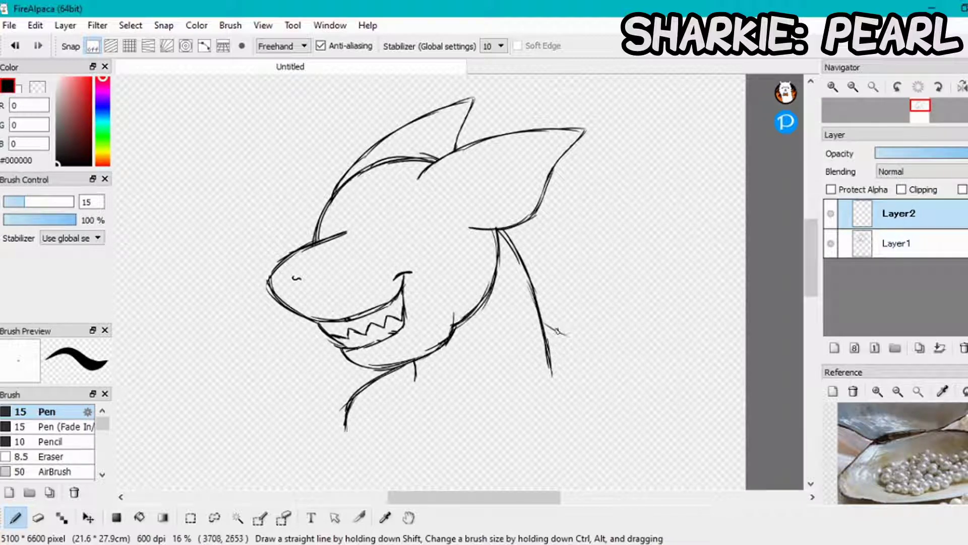
left_click_drag(563, 338, 631, 361)
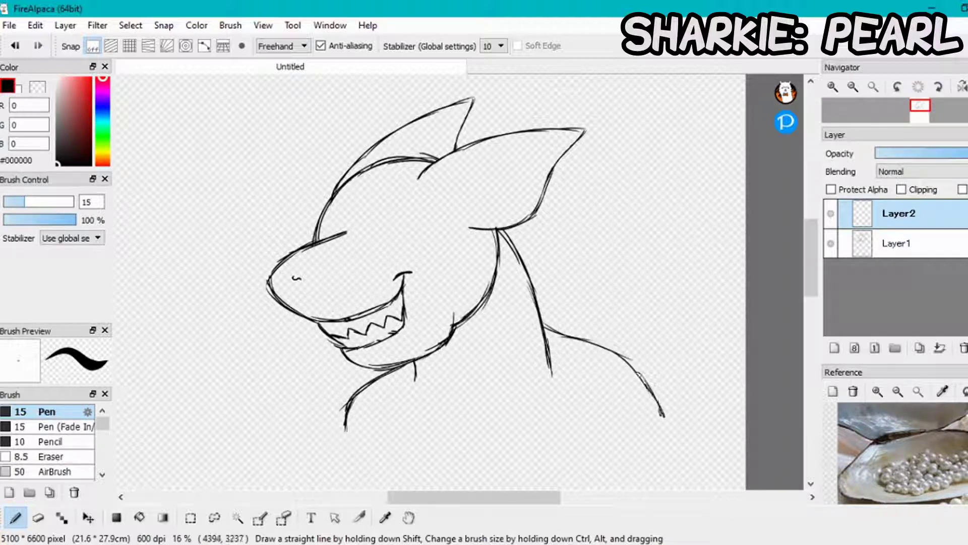
left_click_drag(571, 336, 544, 323)
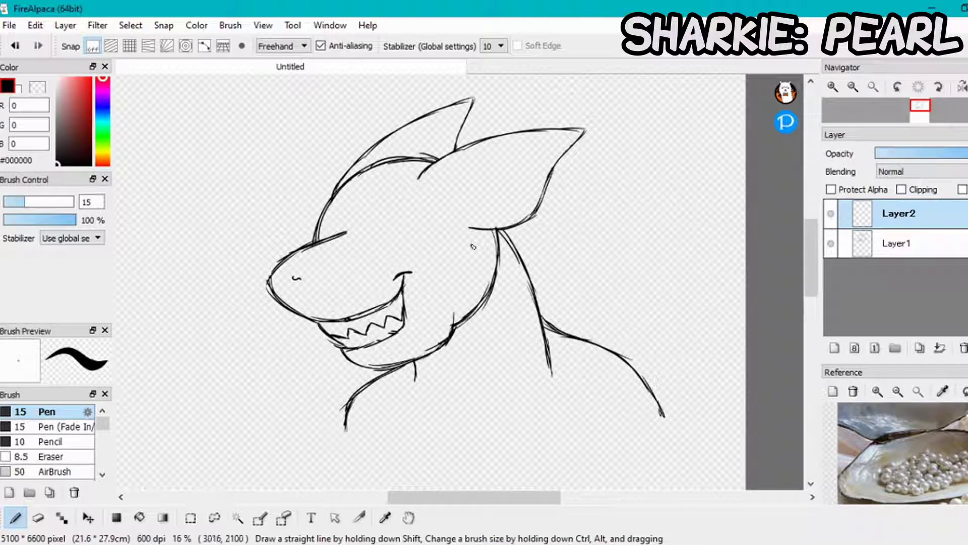
left_click(940, 348)
key("ctrl+z")
Draw three curved, pointed gill slits running inward from the back edge of the neck.
scroll(536, 373, "up", 2)
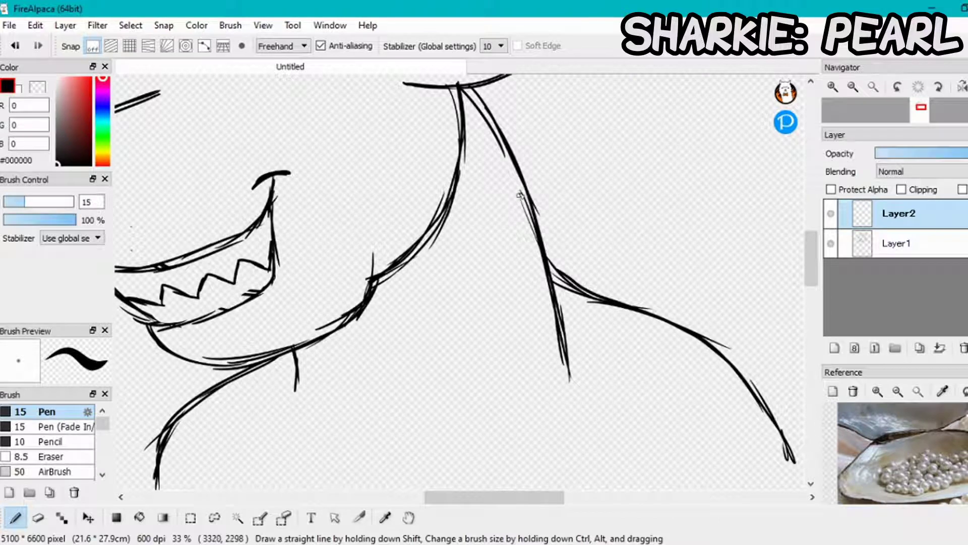
mouse_move(511, 155)
left_mouse_down()
mouse_move(487, 247)
mouse_move(489, 220)
mouse_move(456, 283)
left_mouse_up()
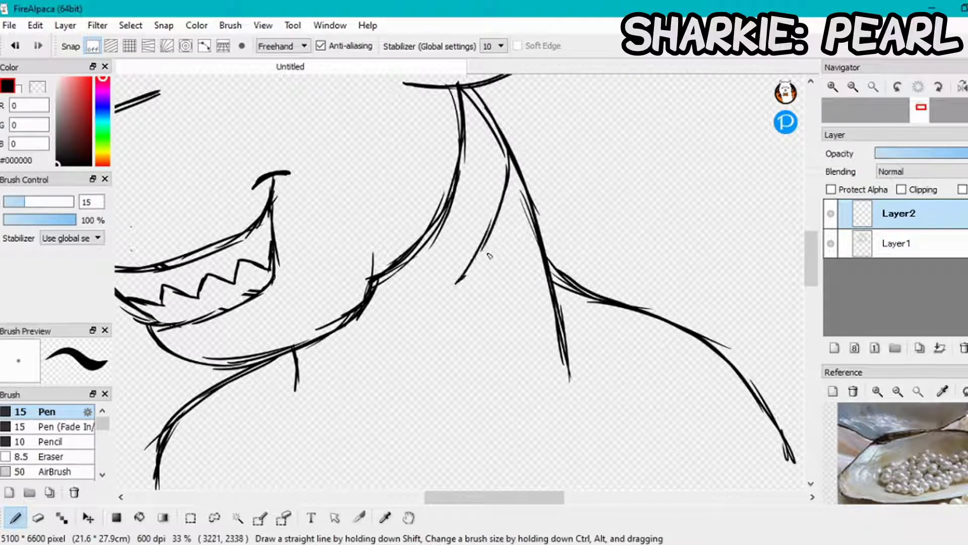
left_click_drag(490, 250, 517, 207)
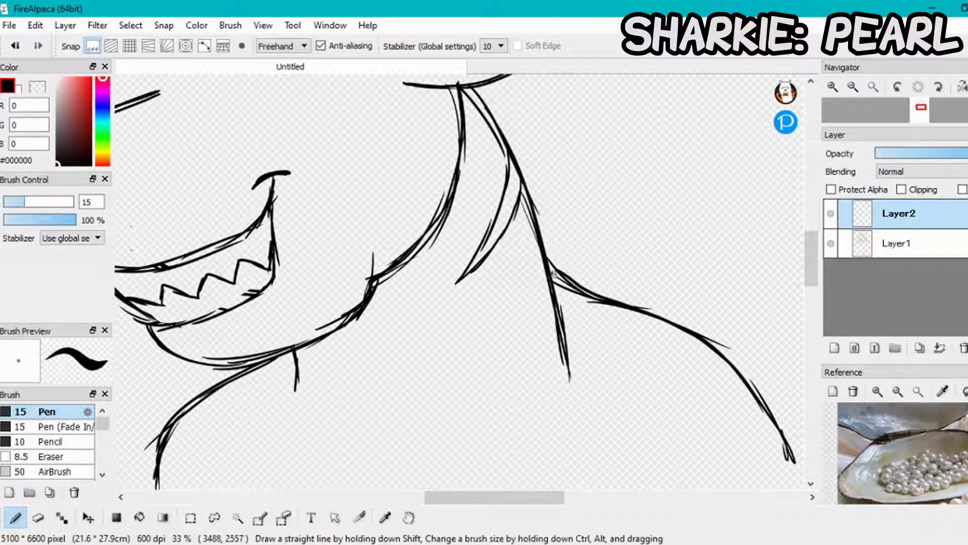
mouse_move(518, 271)
left_mouse_down()
mouse_move(495, 304)
mouse_move(520, 295)
mouse_move(545, 253)
left_mouse_up()
mouse_move(547, 290)
left_mouse_down()
mouse_move(491, 350)
mouse_move(519, 346)
mouse_move(510, 349)
mouse_move(551, 313)
left_mouse_up()
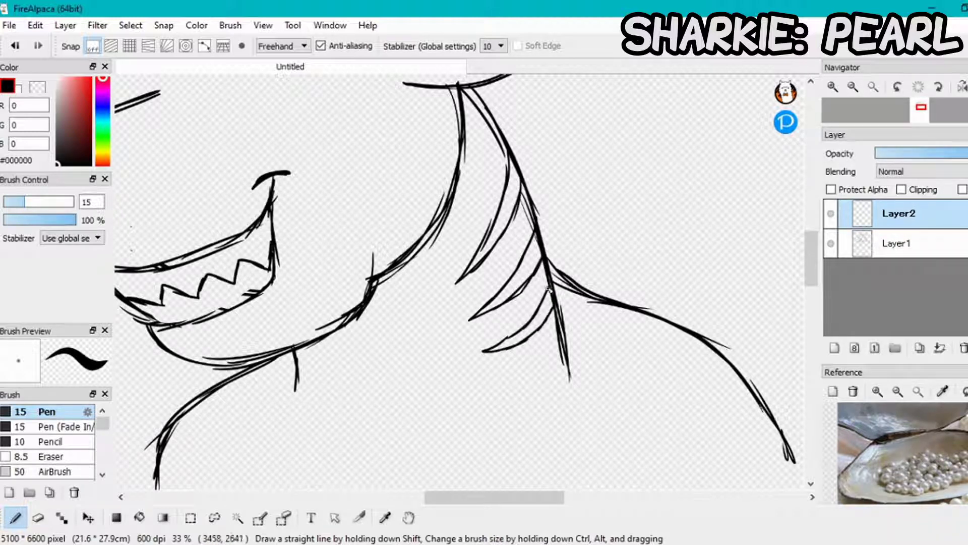
Draw the near eye above the mouth corner as a rounded arch with a lower lid that curves upward, and tidy its lower corner.
scroll(419, 328, "down", 4)
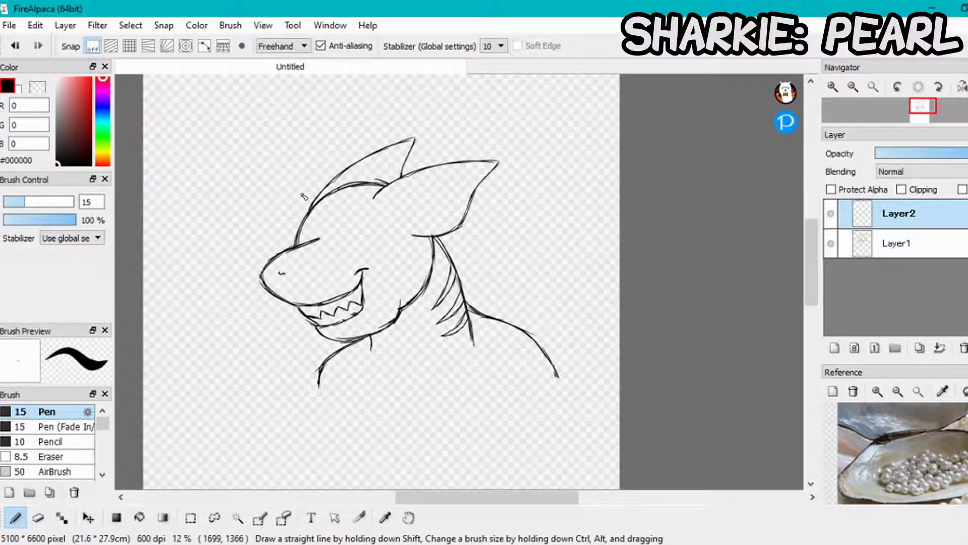
scroll(346, 212, "up", 4)
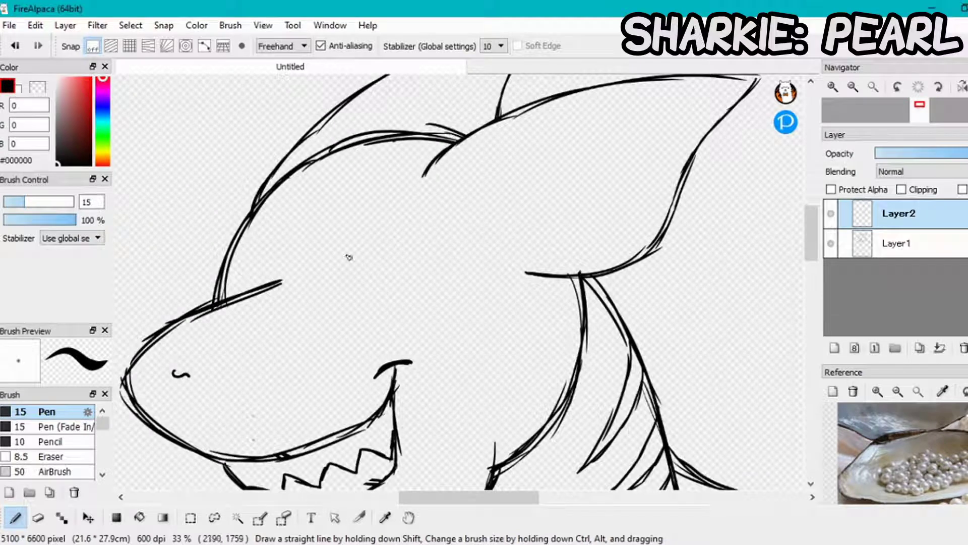
mouse_move(341, 288)
left_mouse_down()
mouse_move(348, 254)
mouse_move(342, 275)
mouse_move(374, 233)
mouse_move(346, 261)
mouse_move(404, 226)
mouse_move(408, 238)
mouse_move(429, 239)
left_mouse_up()
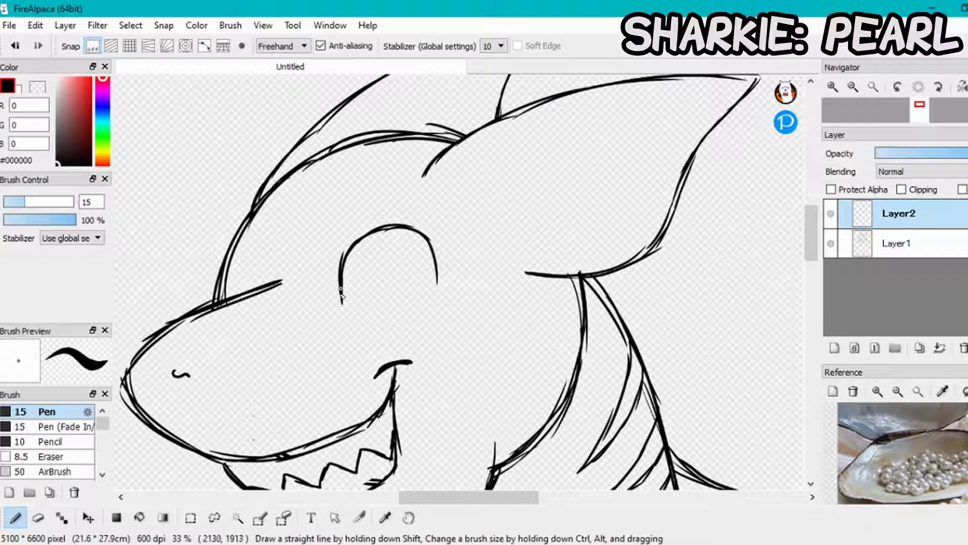
left_click_drag(382, 309, 426, 317)
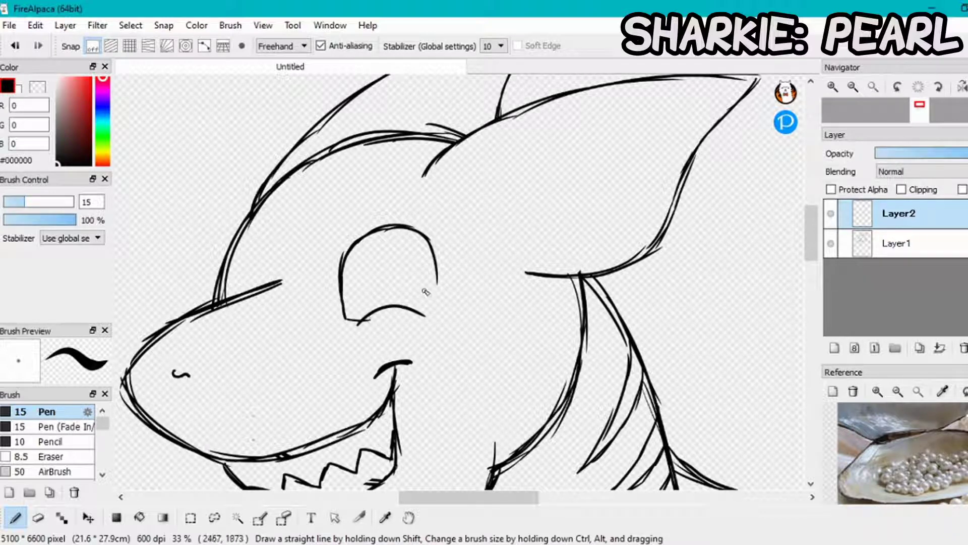
left_click_drag(438, 279, 437, 306)
left_click(39, 517)
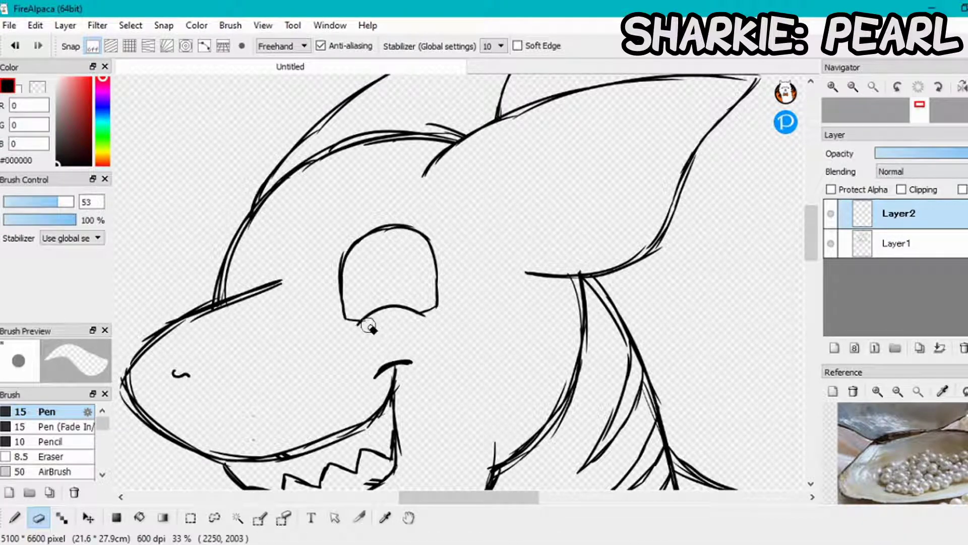
Draw the narrower far eye against the snout and add a curved crease above each eye.
left_click(15, 517)
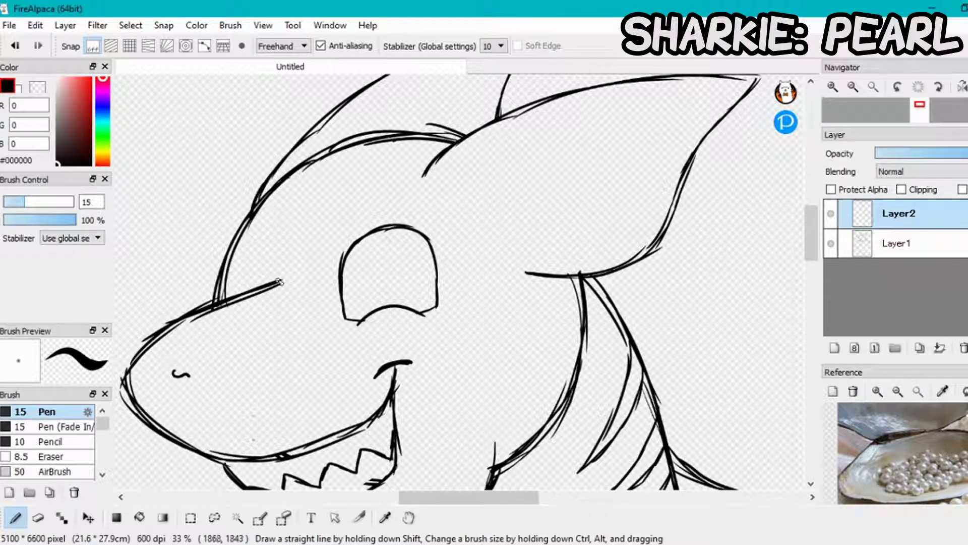
left_click_drag(258, 233, 237, 295)
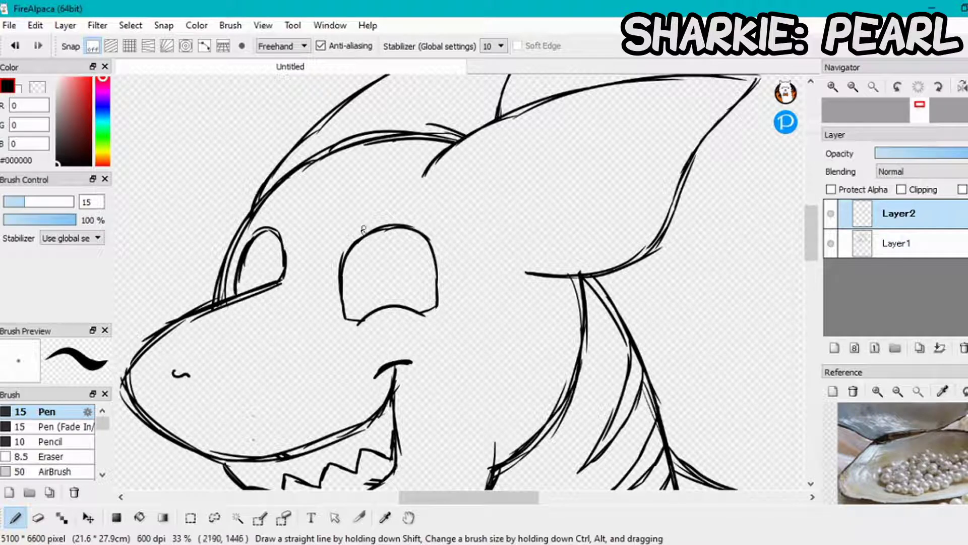
mouse_move(333, 241)
left_mouse_down()
mouse_move(376, 207)
mouse_move(356, 221)
mouse_move(417, 205)
left_mouse_up()
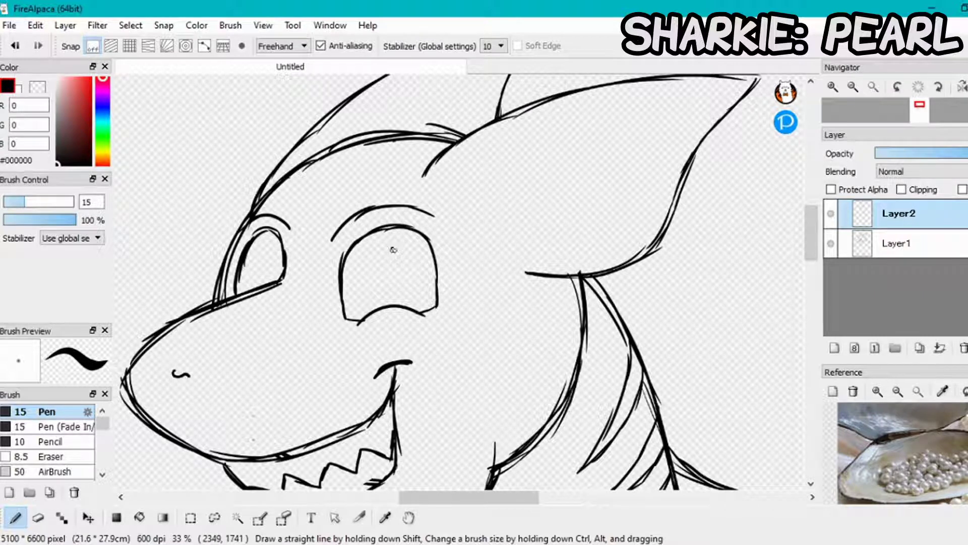
Add an iris, a pupil and small round highlights inside both eyes.
mouse_move(385, 233)
left_mouse_down()
mouse_move(384, 274)
mouse_move(397, 280)
mouse_move(388, 287)
mouse_move(426, 286)
left_mouse_up()
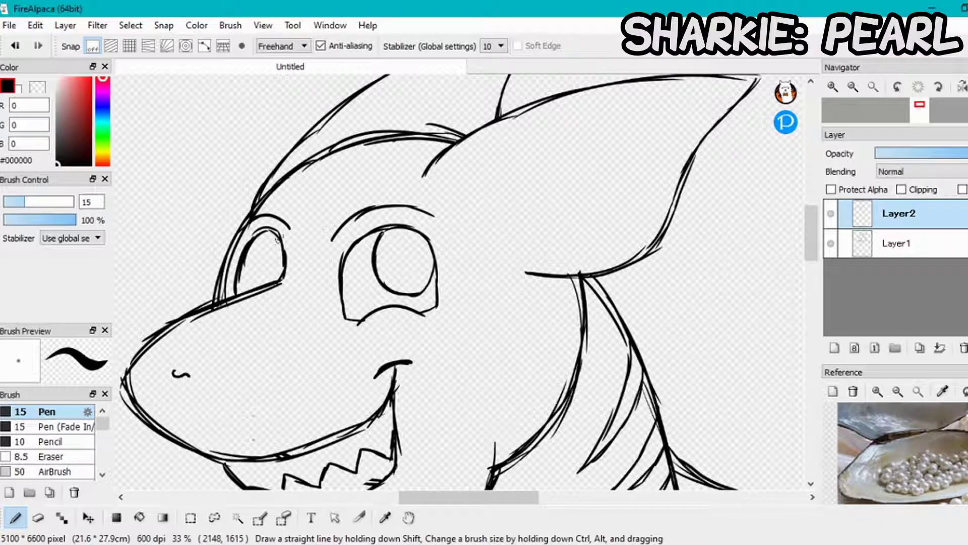
left_click_drag(264, 243, 288, 279)
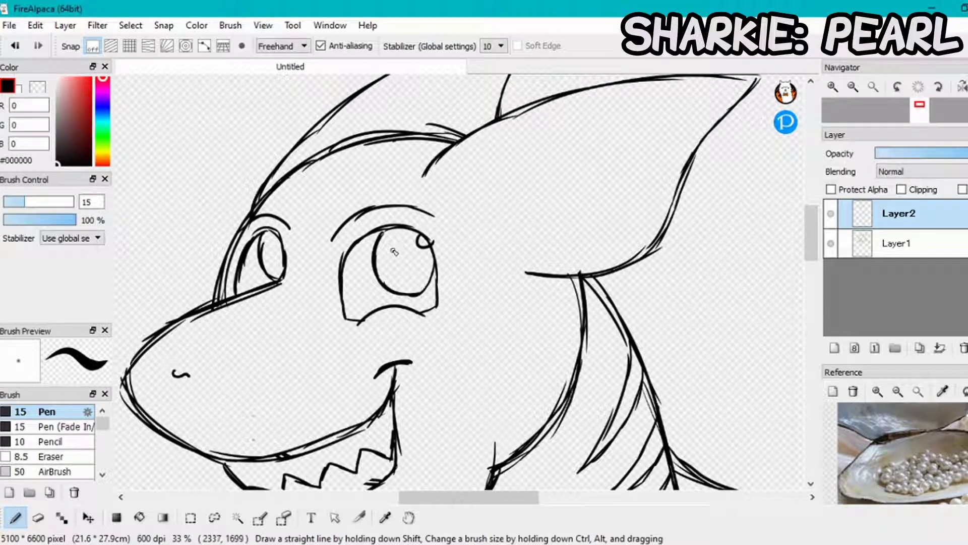
mouse_move(408, 237)
left_mouse_down()
mouse_move(401, 270)
mouse_move(420, 266)
left_mouse_up()
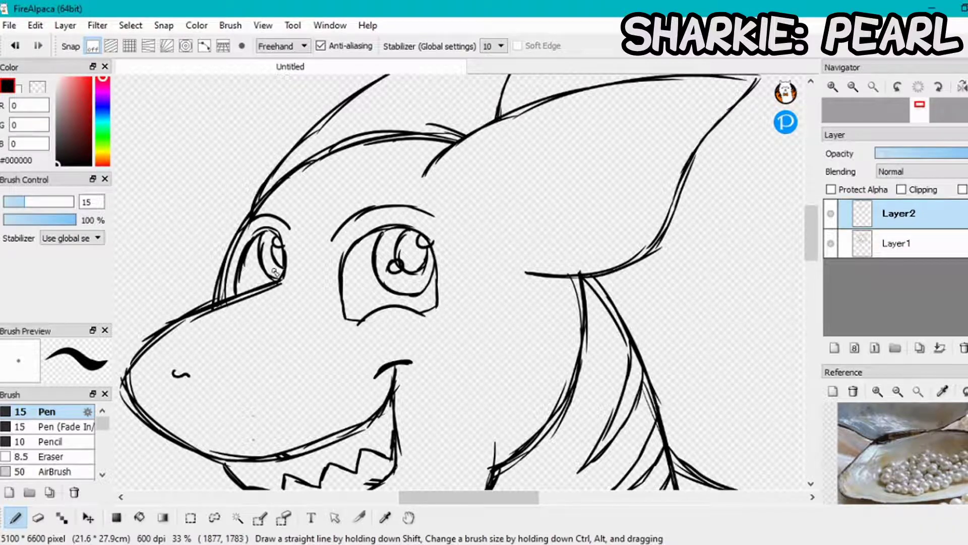
Merge Layer2 down into Layer1 and erase the old mouth line, teeth and jaw front, enlarging the Eraser to 385.
scroll(434, 246, "down", 4)
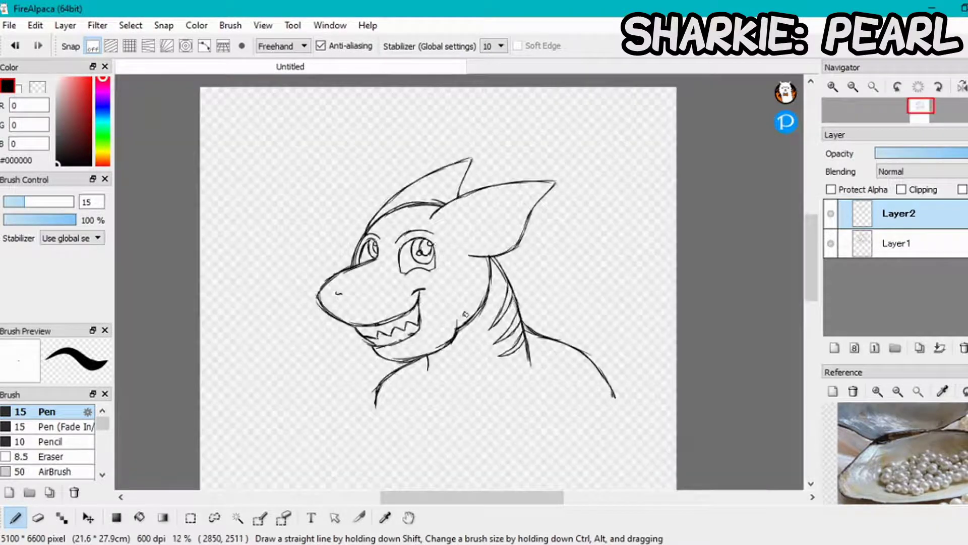
scroll(427, 320, "up", 4)
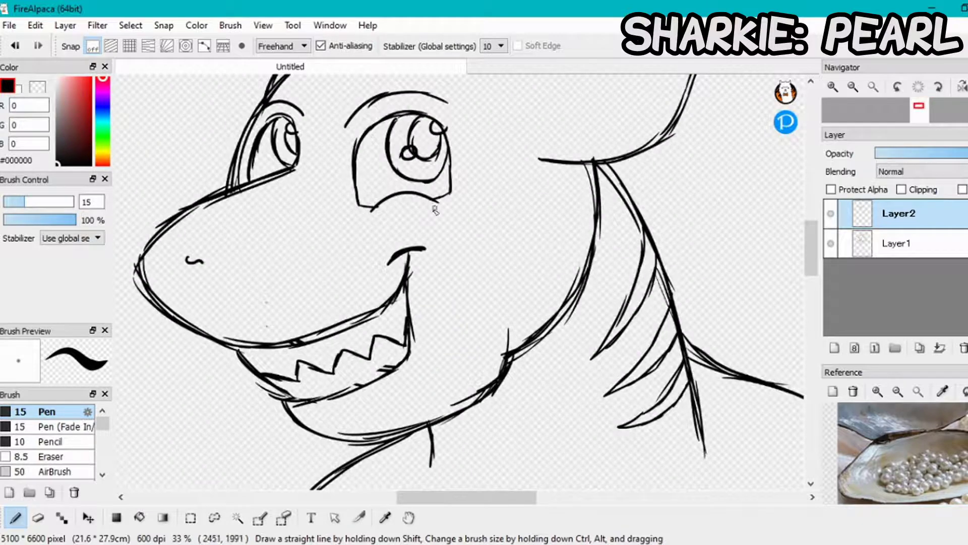
left_click(39, 517)
left_click(939, 348)
mouse_move(410, 252)
left_mouse_down()
mouse_move(380, 273)
mouse_move(414, 322)
mouse_move(395, 297)
mouse_move(314, 363)
mouse_move(279, 363)
mouse_move(246, 343)
mouse_move(262, 361)
mouse_move(244, 346)
left_mouse_up()
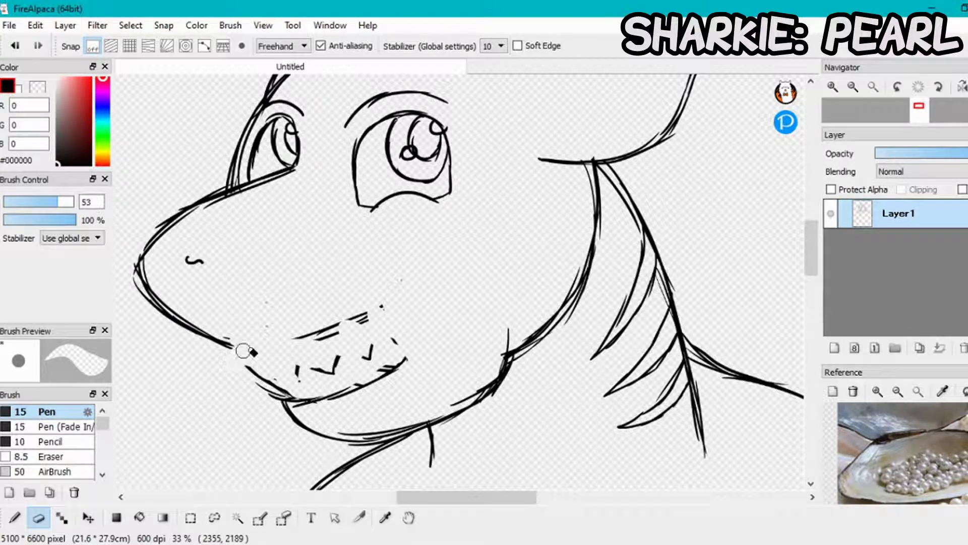
left_click_drag(65, 208, 101, 207)
mouse_move(411, 348)
left_mouse_down()
mouse_move(346, 385)
mouse_move(270, 385)
mouse_move(296, 382)
left_mouse_up()
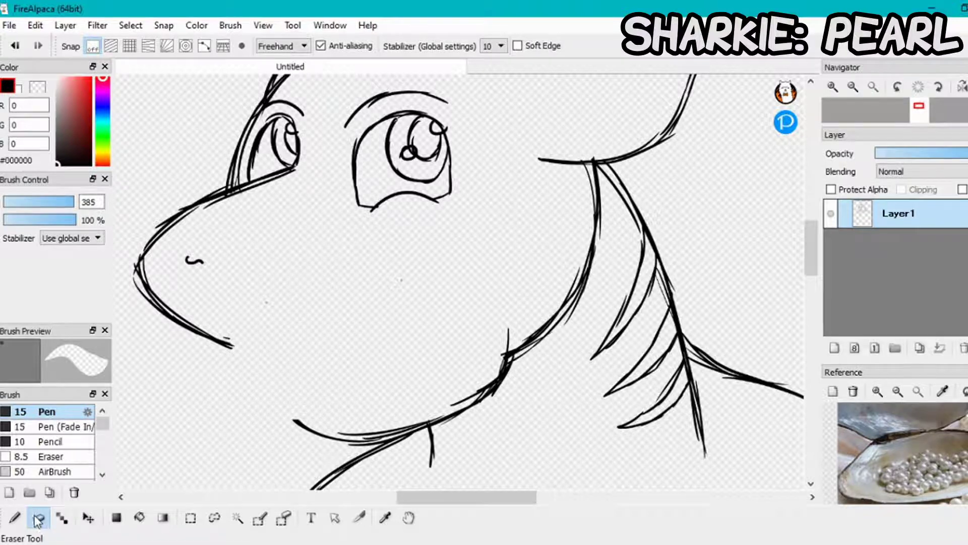
Redraw the mouth with the Pen as a wider smile with a cheek crease, and add a new lower lip line.
left_click(15, 518)
mouse_move(265, 353)
left_mouse_down()
mouse_move(309, 354)
mouse_move(256, 349)
mouse_move(340, 352)
mouse_move(282, 353)
mouse_move(386, 341)
mouse_move(365, 347)
mouse_move(407, 323)
left_mouse_up()
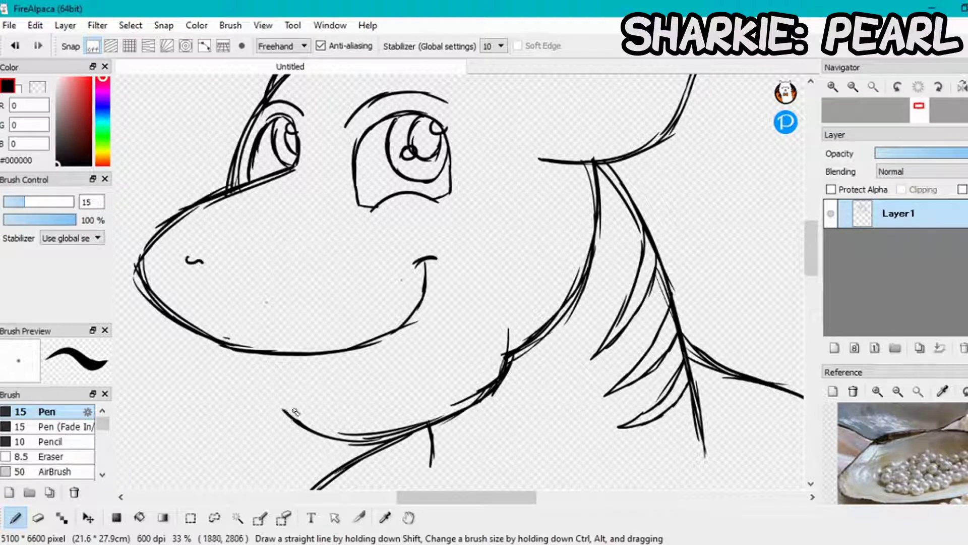
mouse_move(328, 402)
left_mouse_down()
mouse_move(378, 389)
mouse_move(403, 359)
left_mouse_up()
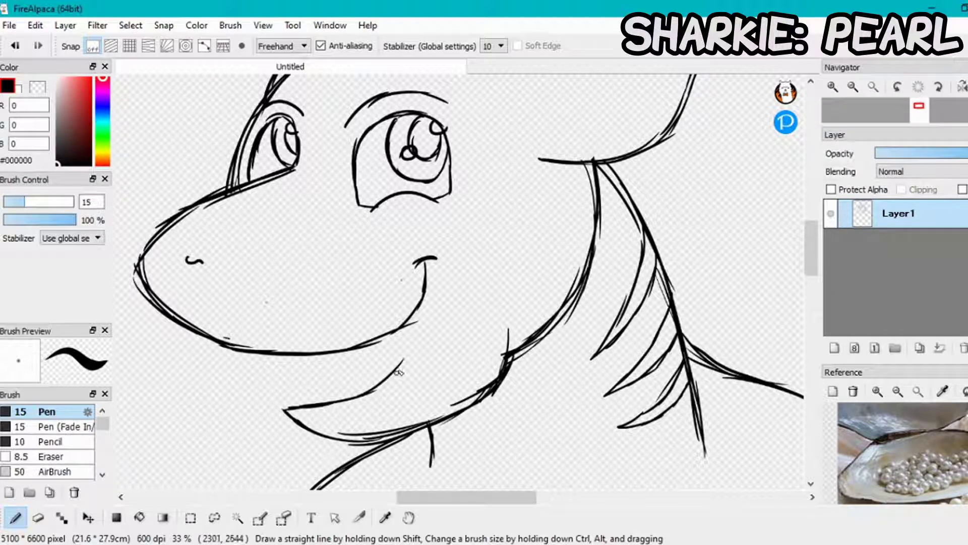
Draw a pointed fin behind the shoulder and a collar line with a small rounded notch across the base of the neck.
scroll(249, 363, "down", 2)
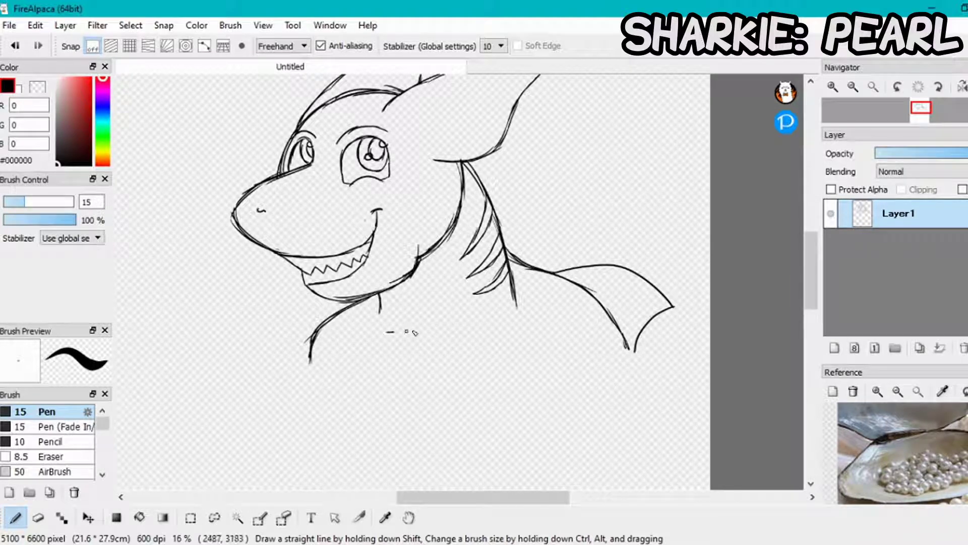
left_click_drag(504, 324, 514, 319)
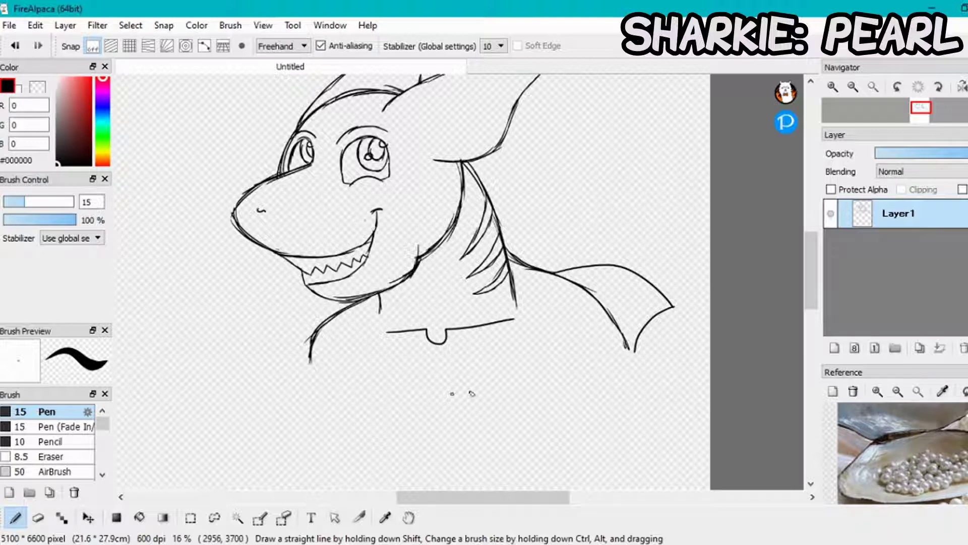
left_click_drag(813, 305, 815, 285)
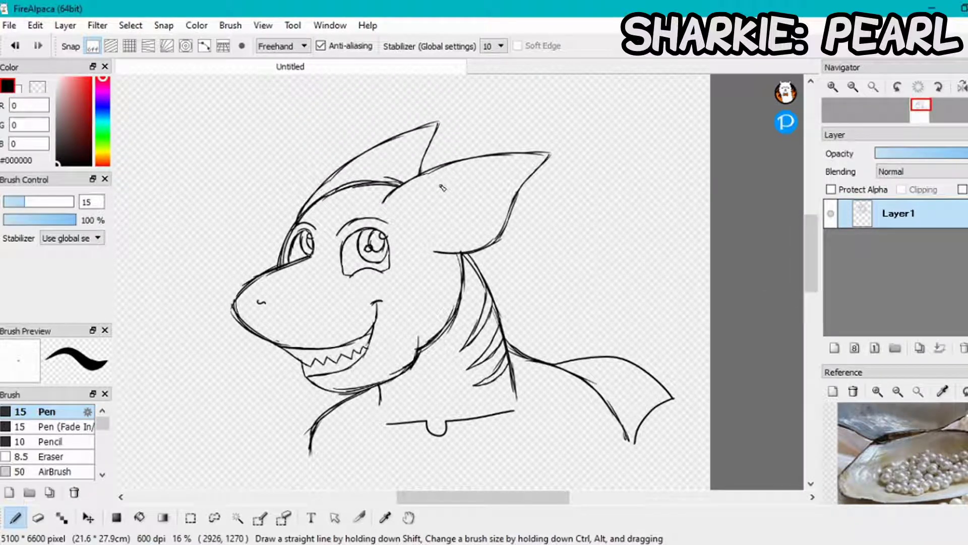
left_click_drag(812, 272, 812, 304)
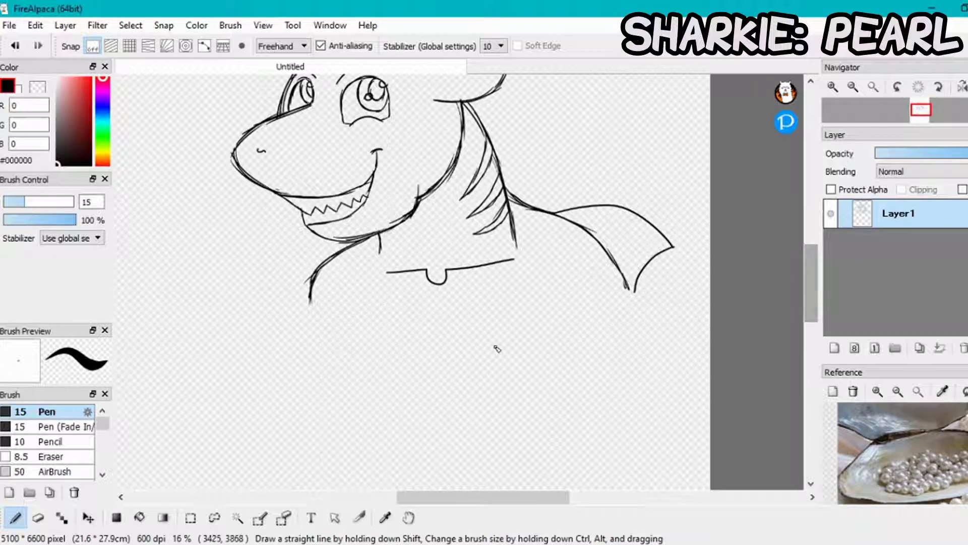
Add a layer beneath Layer1 and set the Pen to light blue #C7E4EE at size 33 for colouring.
left_click(834, 348)
left_click_drag(892, 222, 892, 252)
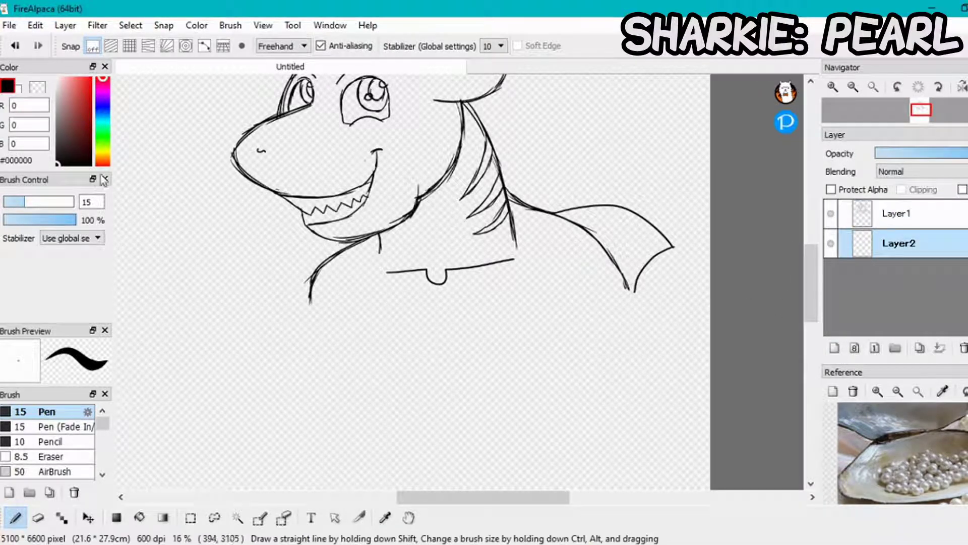
left_click(943, 391)
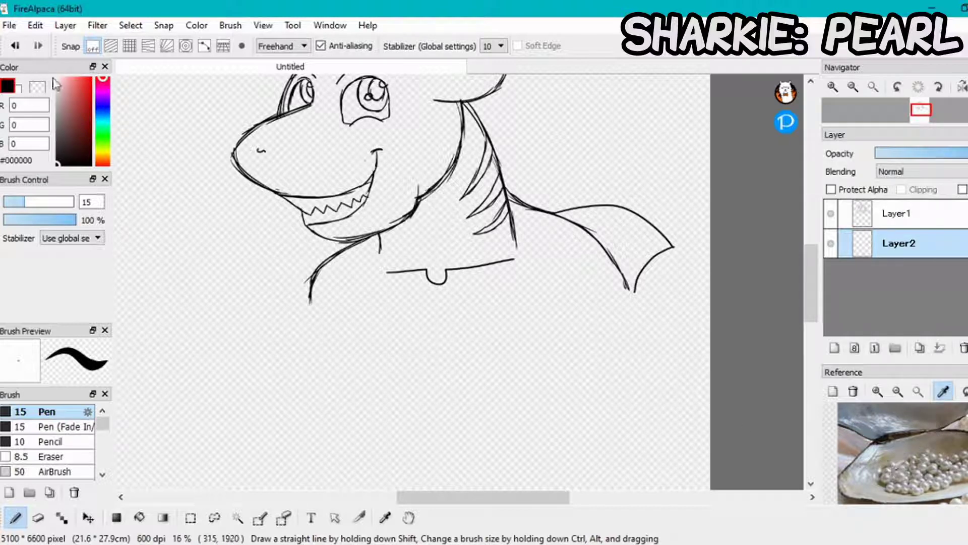
left_click(103, 118)
left_click_drag(71, 101, 61, 82)
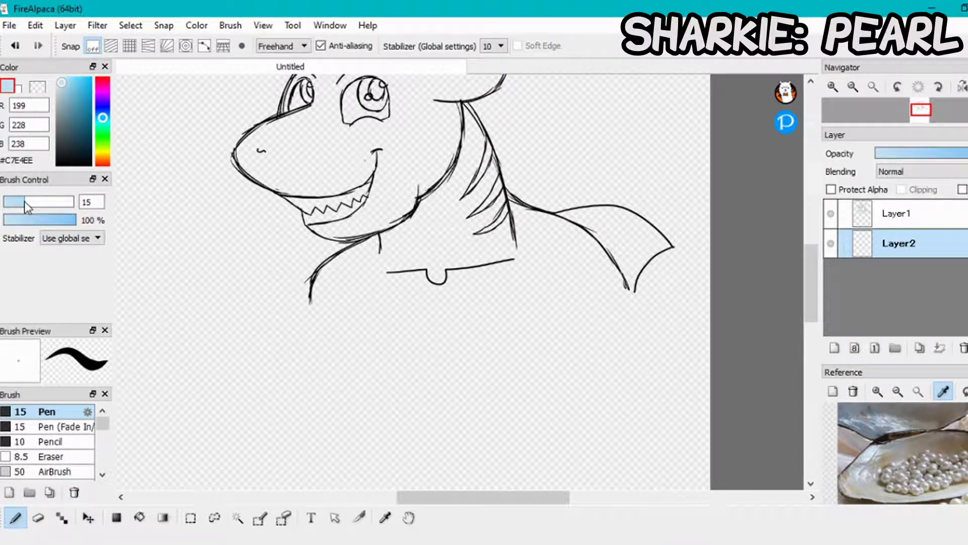
left_click_drag(24, 201, 45, 202)
left_click_drag(817, 258, 817, 240)
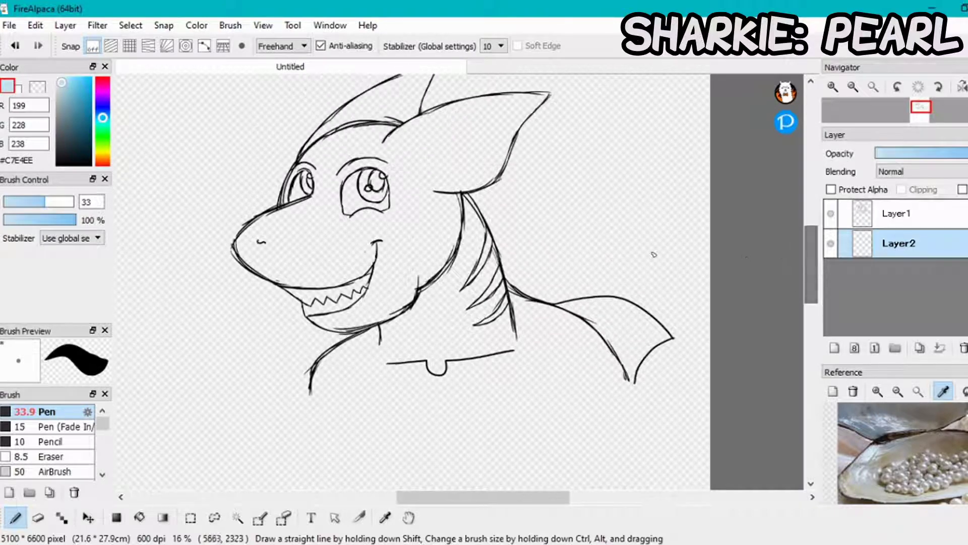
Enlarge the Pen to 107 and paint the base of the near ear fin light blue on Layer2.
scroll(406, 139, "up", 1)
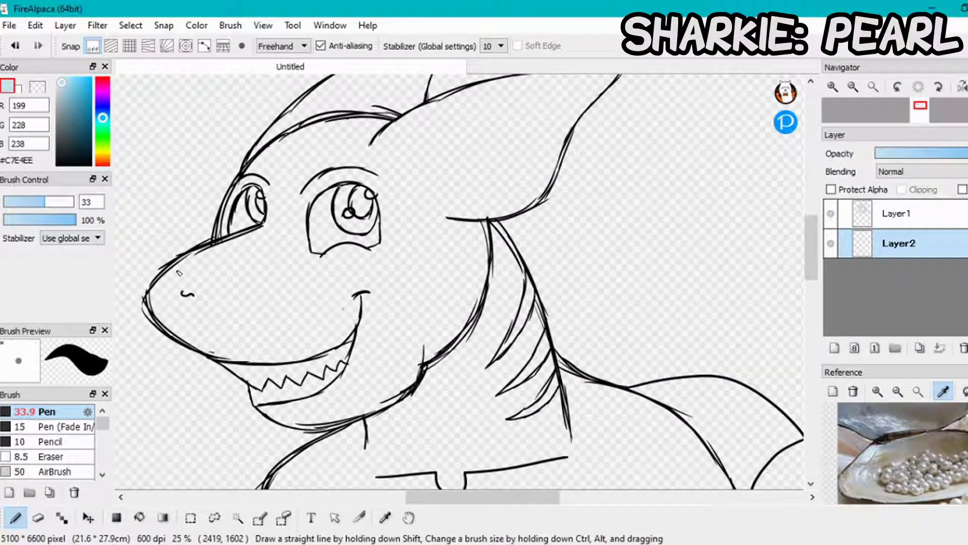
left_click_drag(225, 257, 459, 282)
mouse_move(414, 136)
left_mouse_down()
mouse_move(387, 146)
mouse_move(458, 105)
mouse_move(411, 121)
mouse_move(485, 98)
mouse_move(424, 147)
mouse_move(404, 146)
mouse_move(412, 167)
mouse_move(442, 188)
mouse_move(419, 186)
mouse_move(436, 206)
mouse_move(499, 204)
left_mouse_up()
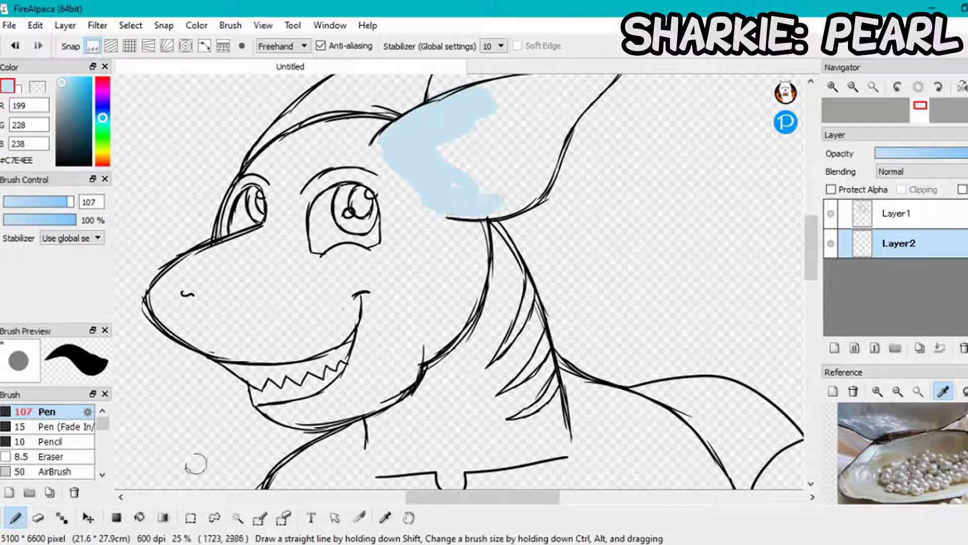
left_click(141, 519)
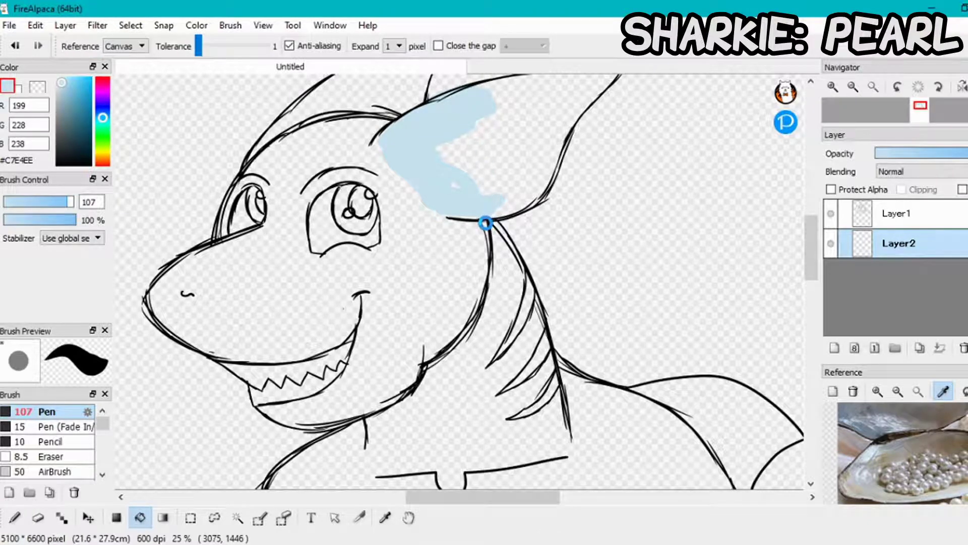
left_click(485, 222)
key("ctrl+z")
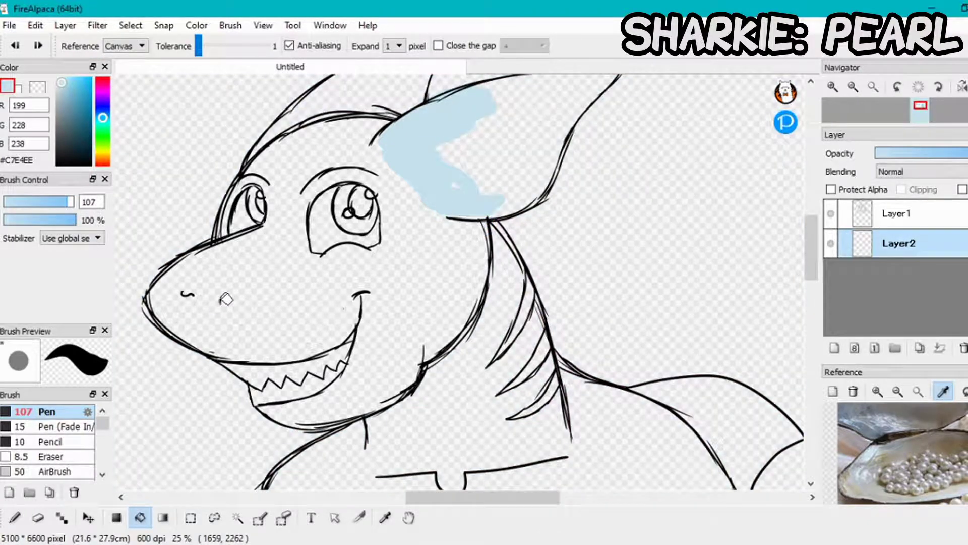
Paint the rest of the near ear fin light blue with the Pen and erase the overspill along its upper edge.
left_click(15, 518)
scroll(815, 238, "up", 1)
scroll(815, 238, "up", 5)
mouse_move(616, 168)
left_mouse_down()
mouse_move(530, 296)
mouse_move(463, 307)
mouse_move(502, 257)
mouse_move(471, 259)
mouse_move(530, 259)
mouse_move(520, 279)
mouse_move(552, 219)
mouse_move(608, 175)
mouse_move(460, 205)
mouse_move(489, 185)
mouse_move(601, 172)
mouse_move(445, 242)
mouse_move(535, 208)
mouse_move(523, 243)
mouse_move(577, 197)
mouse_move(520, 231)
left_mouse_up()
left_click(38, 518)
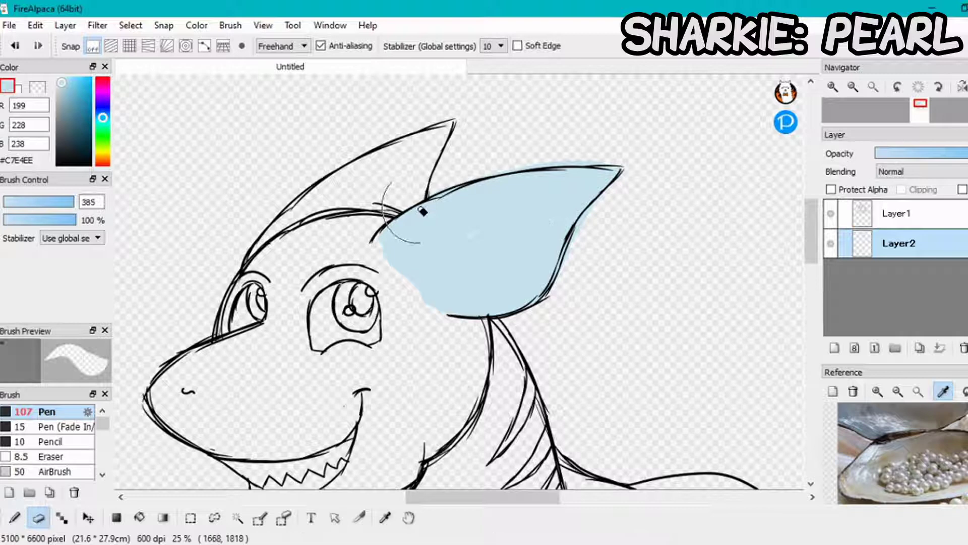
left_click_drag(618, 147, 480, 151)
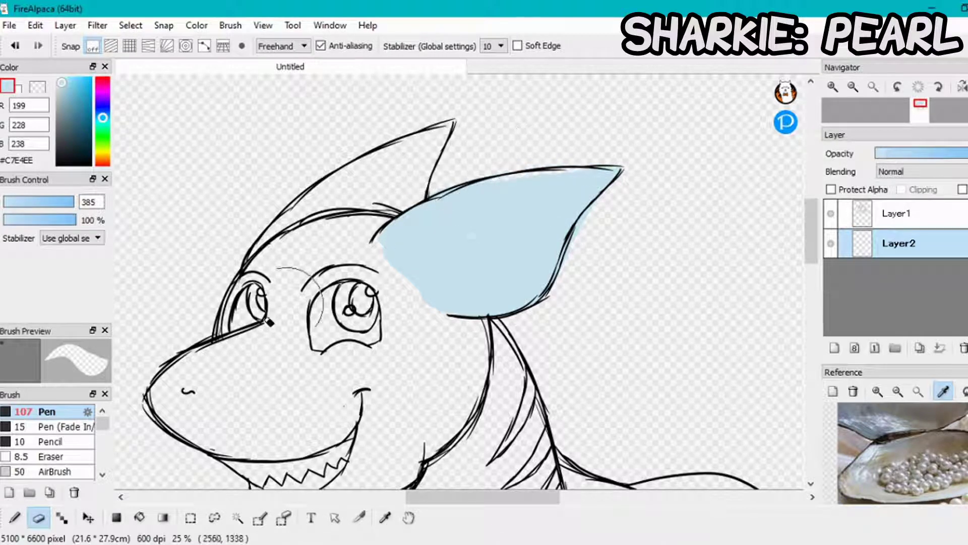
Paint the far fin, forehead, area around the near eye and back of the cheek light blue with the Pen.
left_click(15, 517)
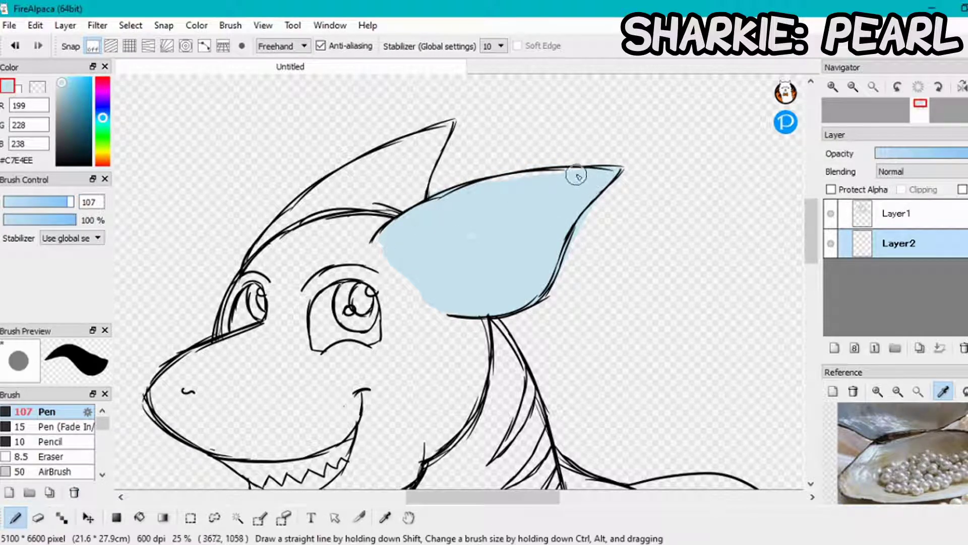
mouse_move(410, 150)
left_mouse_down()
mouse_move(452, 125)
mouse_move(430, 148)
mouse_move(399, 241)
mouse_move(438, 126)
mouse_move(316, 195)
mouse_move(261, 246)
mouse_move(254, 261)
mouse_move(324, 202)
mouse_move(403, 162)
mouse_move(378, 232)
mouse_move(379, 217)
mouse_move(338, 221)
mouse_move(265, 273)
mouse_move(302, 227)
mouse_move(280, 248)
mouse_move(273, 335)
mouse_move(293, 264)
mouse_move(297, 315)
mouse_move(308, 278)
mouse_move(298, 314)
mouse_move(314, 276)
mouse_move(349, 269)
mouse_move(336, 252)
mouse_move(328, 258)
mouse_move(353, 253)
mouse_move(314, 259)
mouse_move(387, 277)
mouse_move(358, 263)
mouse_move(353, 270)
mouse_move(372, 274)
mouse_move(399, 319)
mouse_move(394, 336)
mouse_move(398, 274)
mouse_move(407, 275)
mouse_move(421, 335)
mouse_move(426, 299)
mouse_move(441, 299)
mouse_move(454, 335)
mouse_move(477, 346)
mouse_move(481, 326)
mouse_move(472, 402)
mouse_move(437, 443)
mouse_move(485, 353)
mouse_move(471, 402)
mouse_move(429, 444)
mouse_move(451, 399)
mouse_move(389, 350)
mouse_move(325, 353)
mouse_move(324, 371)
mouse_move(378, 357)
mouse_move(404, 374)
mouse_move(460, 350)
left_mouse_up()
scroll(450, 201, "down", 2)
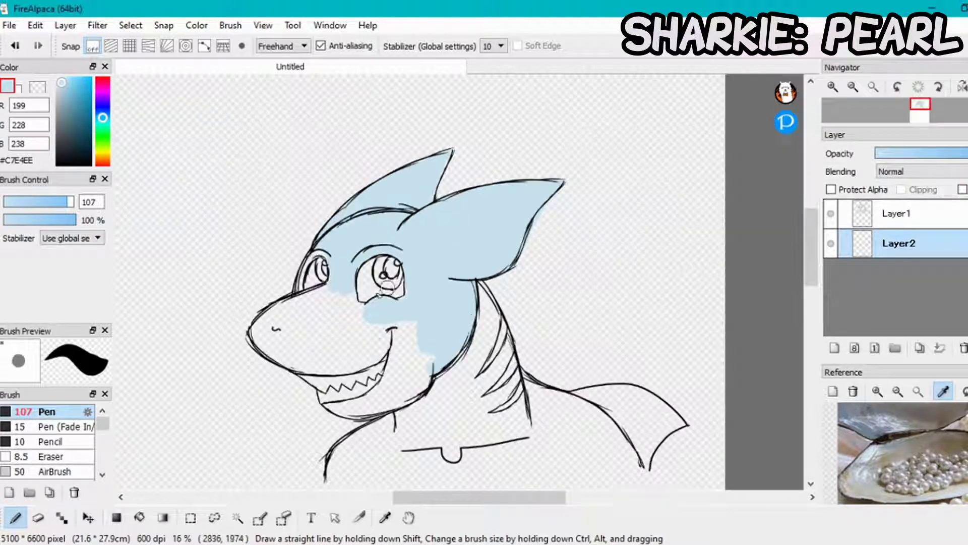
Paint around the far eye and cover the whole snout down to the upper lip in light blue.
scroll(333, 330, "up", 3)
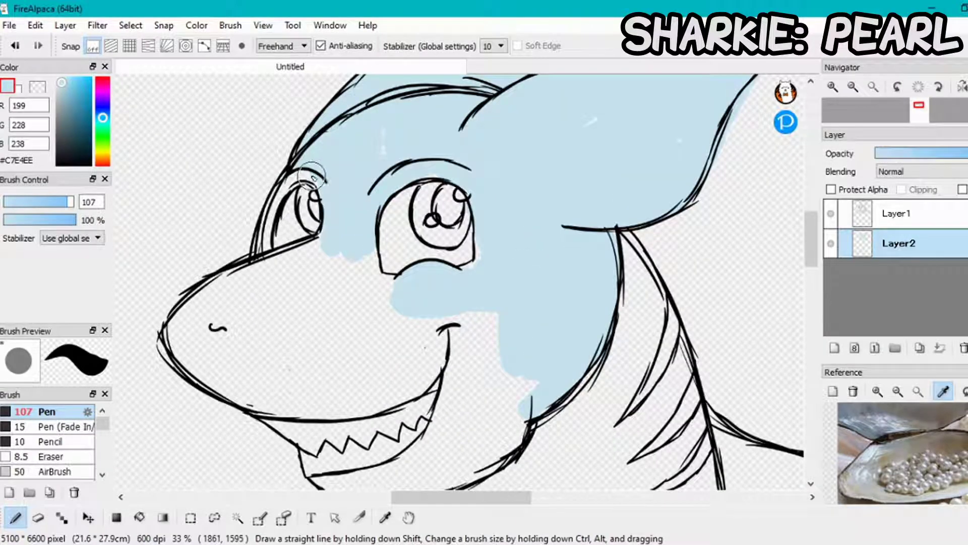
mouse_move(276, 181)
left_mouse_down()
mouse_move(310, 173)
mouse_move(274, 202)
mouse_move(260, 267)
mouse_move(344, 247)
mouse_move(282, 263)
mouse_move(333, 243)
left_mouse_up()
mouse_move(255, 277)
left_mouse_down()
mouse_move(226, 281)
mouse_move(241, 274)
mouse_move(205, 298)
mouse_move(179, 342)
mouse_move(265, 385)
mouse_move(247, 383)
mouse_move(253, 395)
mouse_move(290, 404)
mouse_move(377, 402)
mouse_move(418, 380)
mouse_move(437, 353)
mouse_move(442, 311)
mouse_move(388, 373)
mouse_move(241, 345)
mouse_move(230, 316)
mouse_move(203, 335)
mouse_move(218, 325)
mouse_move(185, 326)
mouse_move(324, 338)
mouse_move(323, 361)
left_mouse_up()
mouse_move(291, 394)
left_mouse_down()
mouse_move(400, 292)
mouse_move(363, 266)
mouse_move(348, 328)
mouse_move(467, 255)
left_mouse_up()
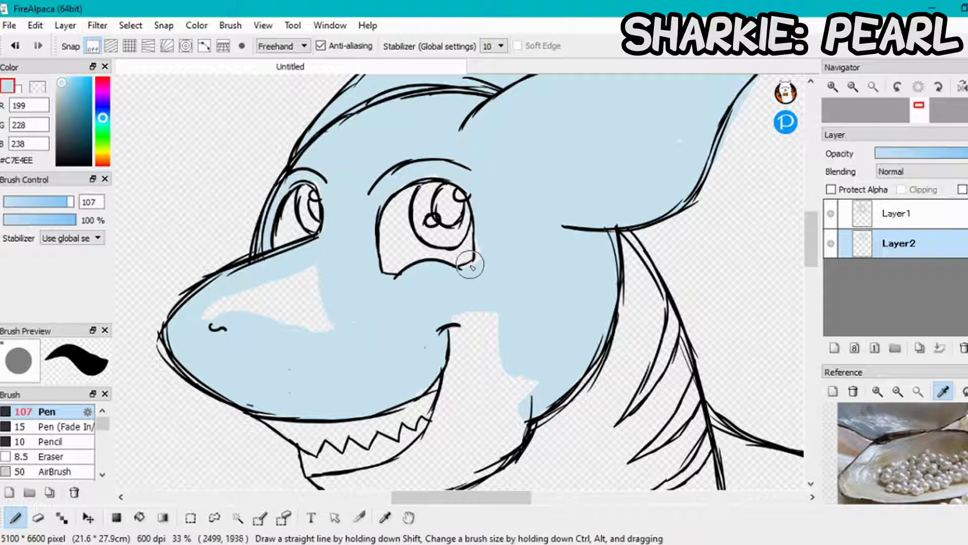
mouse_move(384, 276)
left_mouse_down()
mouse_move(210, 324)
mouse_move(222, 292)
mouse_move(315, 320)
left_mouse_up()
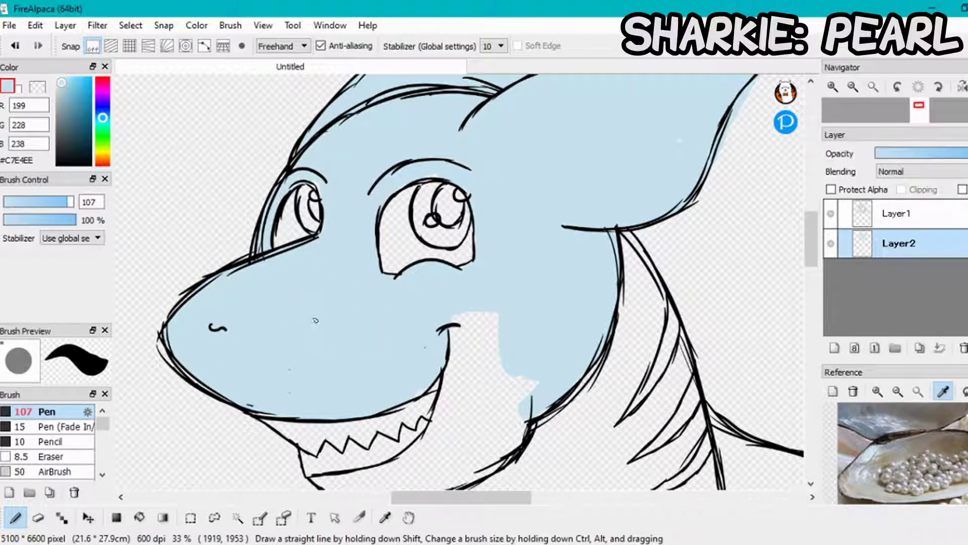
With the Eraser at size 116, clear the blue from the lower snout and cheek, leaving a smooth curved edge above the smile.
left_click(38, 517)
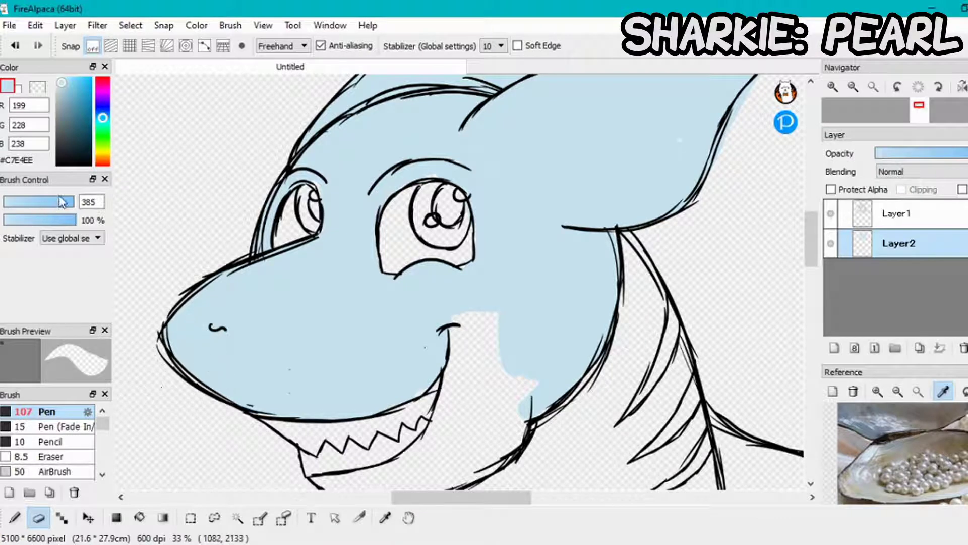
left_click(66, 206)
mouse_move(163, 333)
left_mouse_down()
mouse_move(206, 363)
mouse_move(274, 371)
mouse_move(359, 366)
mouse_move(453, 319)
mouse_move(487, 321)
mouse_move(505, 341)
mouse_move(531, 443)
mouse_move(435, 336)
mouse_move(435, 373)
mouse_move(342, 394)
mouse_move(191, 392)
mouse_move(422, 384)
mouse_move(417, 398)
mouse_move(353, 383)
left_mouse_up()
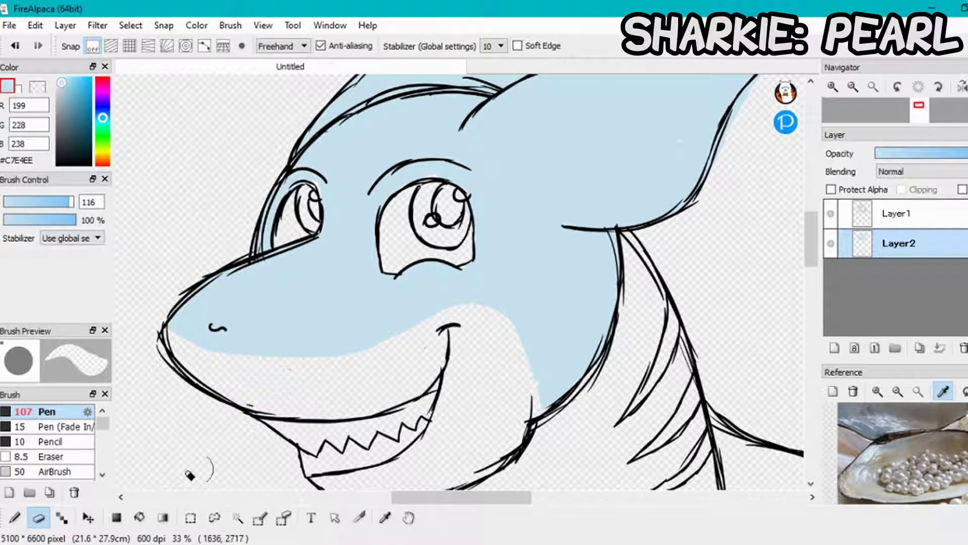
Paint the light blue front edge of the neck marking from the jaw down to the collar line, undoing the first stroke.
left_click(16, 519)
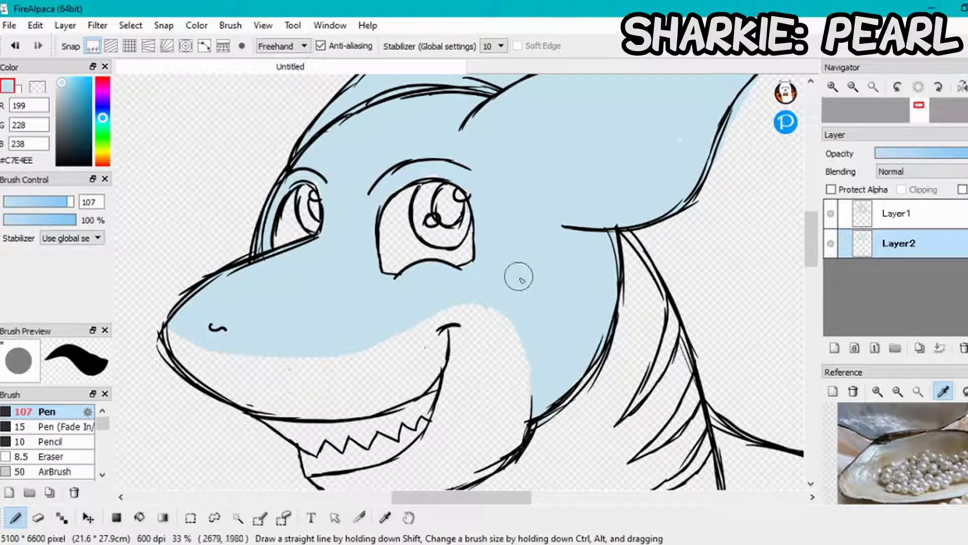
scroll(524, 283, "down", 1)
scroll(523, 283, "down", 1)
scroll(606, 336, "up", 1)
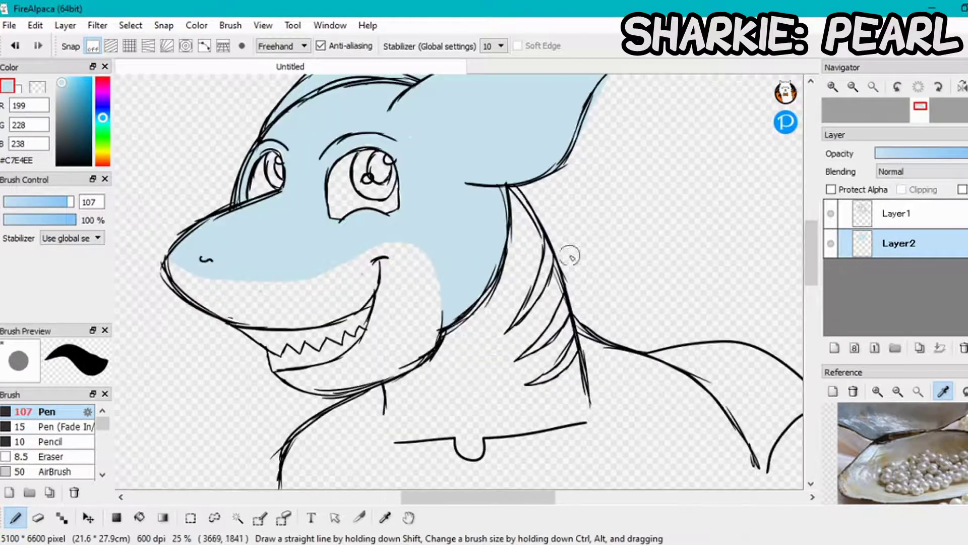
left_click_drag(495, 296, 526, 374)
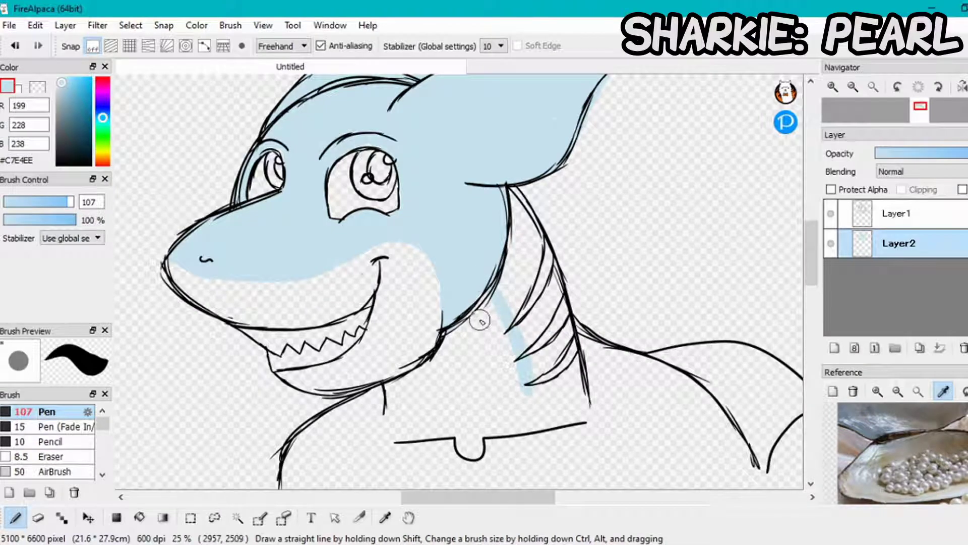
key("ctrl+z")
mouse_move(487, 308)
left_mouse_down()
mouse_move(505, 417)
mouse_move(505, 401)
mouse_move(539, 417)
left_mouse_up()
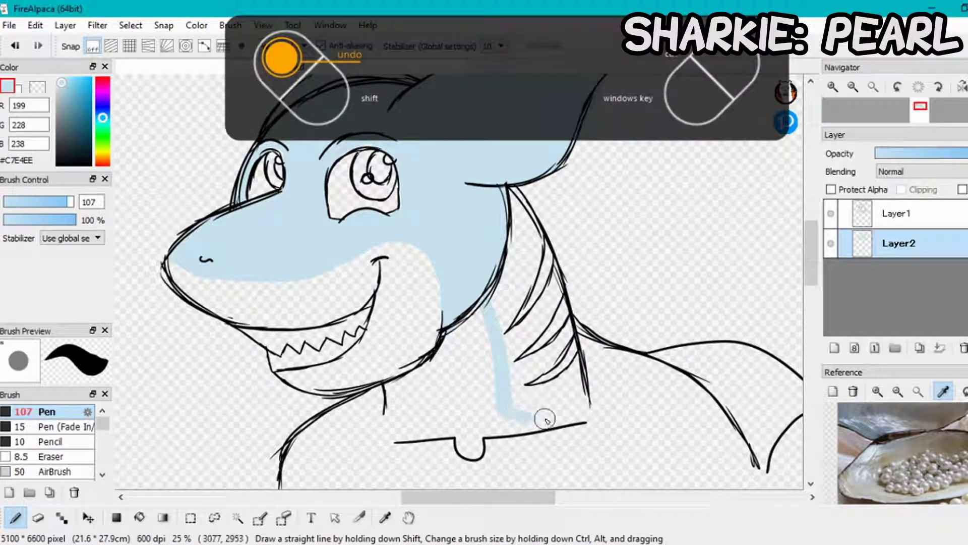
Paint the back, the shoulder below the collar line and the pointed fin light blue.
left_click_drag(810, 230, 807, 276)
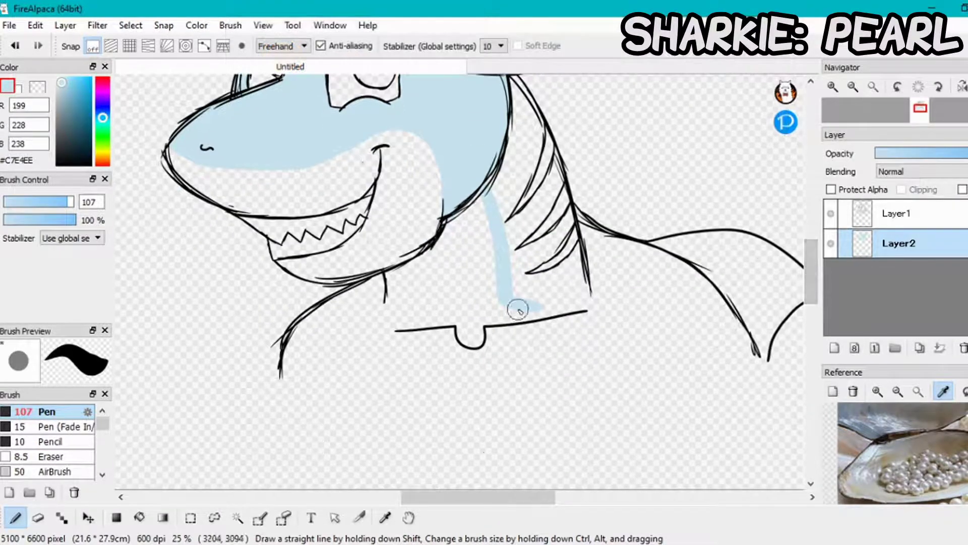
mouse_move(504, 296)
left_mouse_down()
mouse_move(635, 337)
mouse_move(659, 361)
mouse_move(703, 355)
mouse_move(650, 355)
mouse_move(754, 360)
mouse_move(746, 346)
mouse_move(762, 353)
mouse_move(765, 330)
mouse_move(759, 322)
mouse_move(725, 347)
mouse_move(633, 321)
left_mouse_up()
mouse_move(596, 246)
left_mouse_down()
mouse_move(580, 214)
mouse_move(593, 244)
mouse_move(580, 213)
mouse_move(622, 250)
mouse_move(658, 255)
mouse_move(713, 298)
mouse_move(728, 327)
mouse_move(719, 338)
mouse_move(682, 335)
left_mouse_up()
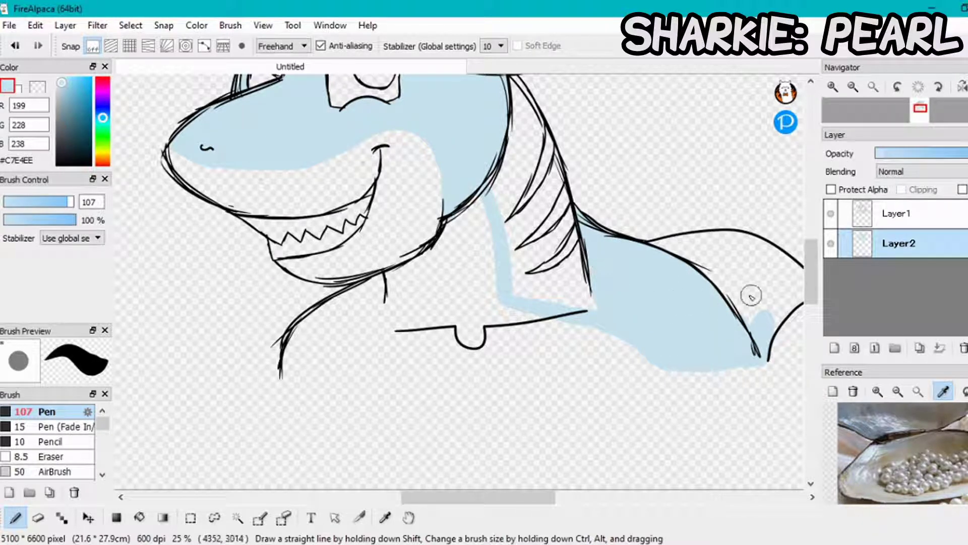
left_click_drag(522, 496, 541, 498)
mouse_move(720, 322)
left_mouse_down()
mouse_move(744, 285)
mouse_move(681, 330)
mouse_move(737, 288)
mouse_move(689, 243)
mouse_move(601, 240)
mouse_move(569, 252)
mouse_move(643, 253)
mouse_move(643, 282)
mouse_move(647, 269)
mouse_move(707, 298)
left_mouse_up()
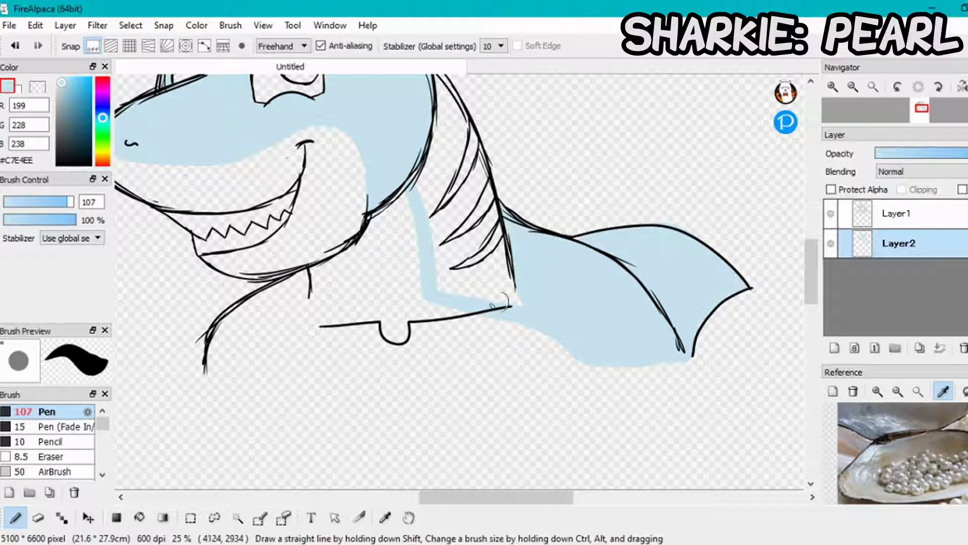
Fill the side of the neck light blue between and around the gill slits, leaving the slits uncoloured.
mouse_move(487, 300)
left_mouse_down()
mouse_move(476, 270)
mouse_move(435, 282)
mouse_move(486, 275)
mouse_move(517, 232)
mouse_move(467, 284)
mouse_move(515, 294)
left_mouse_up()
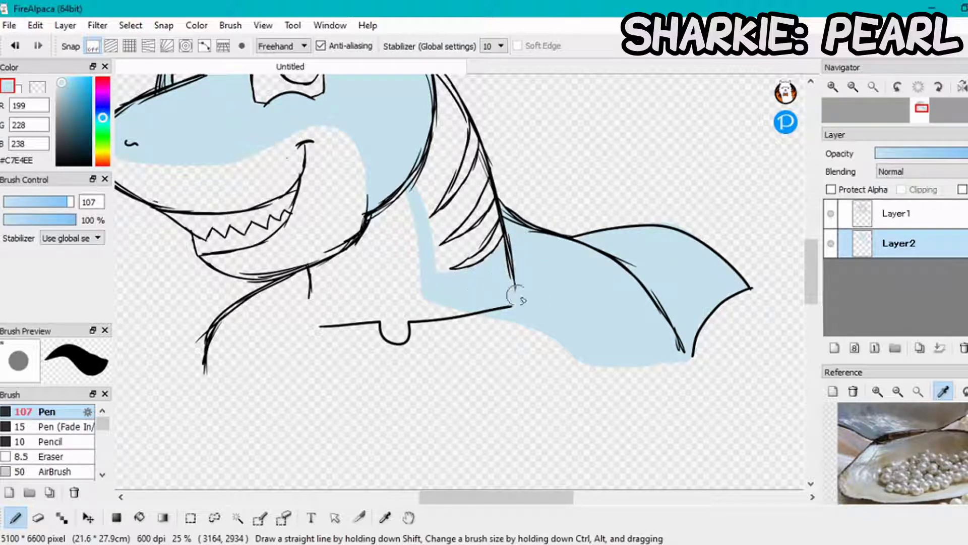
left_click_drag(486, 231, 463, 247)
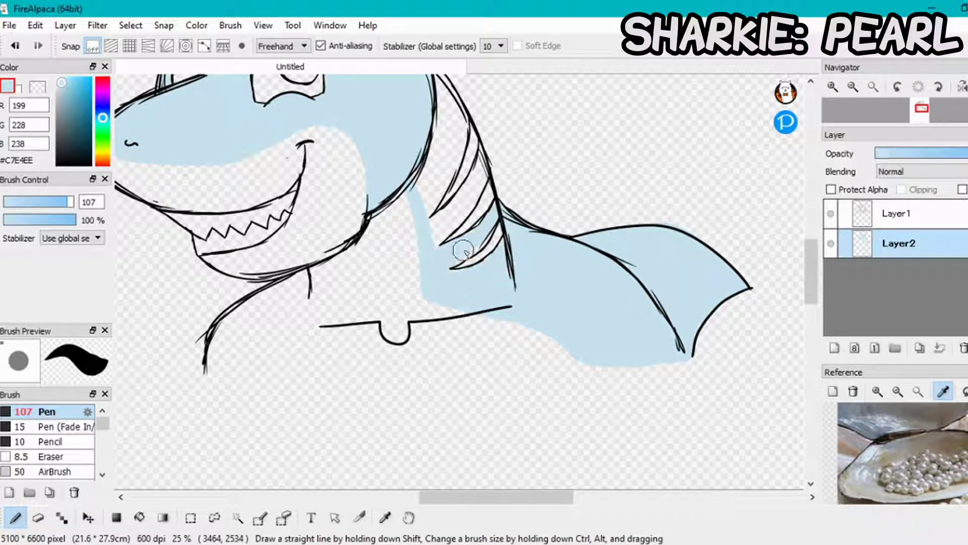
scroll(816, 270, "up", 3)
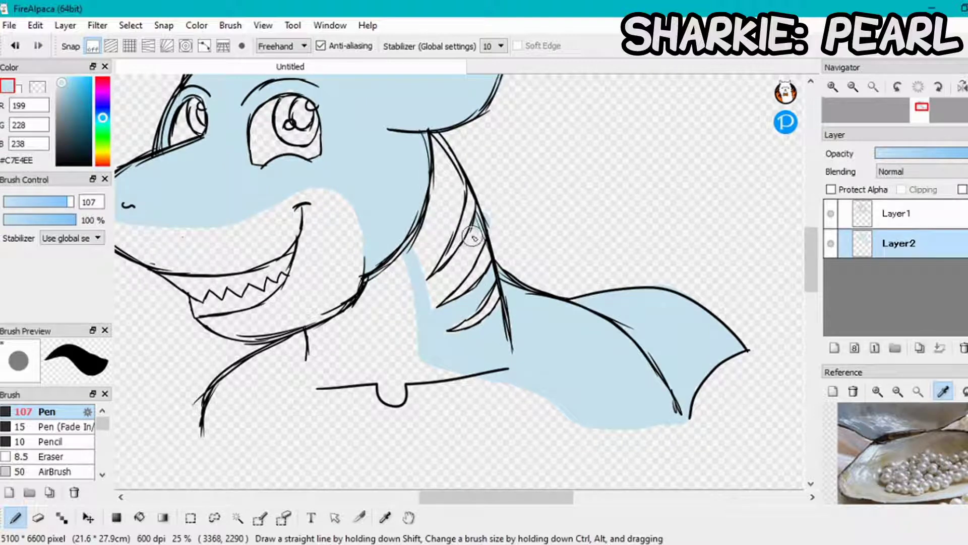
mouse_move(477, 226)
left_mouse_down()
mouse_move(470, 253)
mouse_move(428, 297)
mouse_move(461, 268)
left_mouse_up()
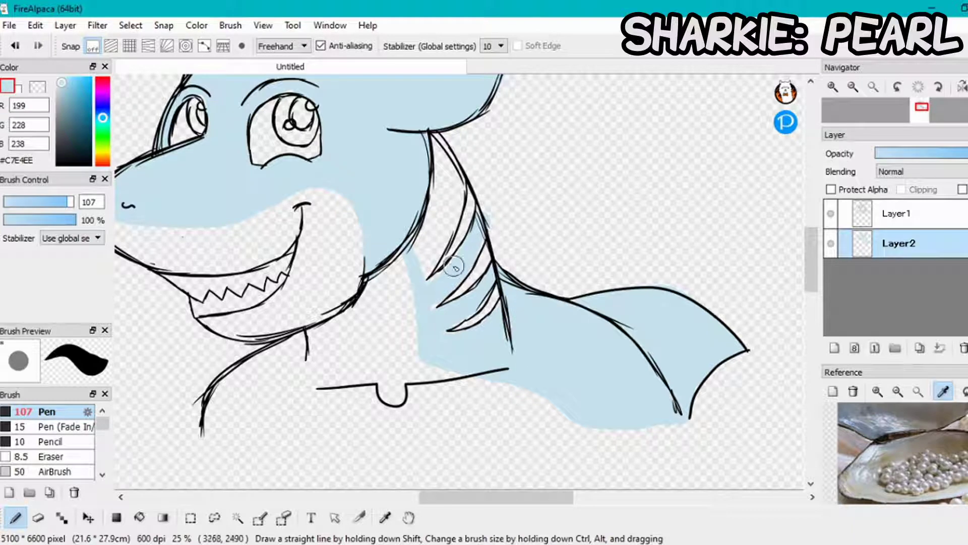
mouse_move(429, 140)
left_mouse_down()
mouse_move(458, 191)
mouse_move(425, 271)
mouse_move(440, 174)
left_mouse_up()
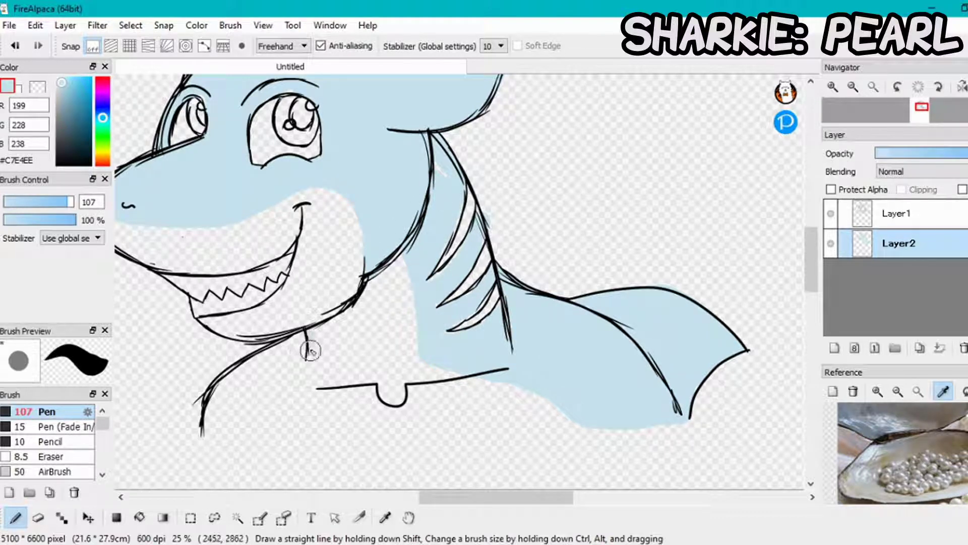
Paint the front shoulder and the front edge of the neck light blue, with a curved lower edge toward the chest.
mouse_move(307, 355)
left_mouse_down()
mouse_move(209, 431)
mouse_move(216, 399)
mouse_move(218, 408)
mouse_move(258, 364)
mouse_move(292, 344)
left_mouse_up()
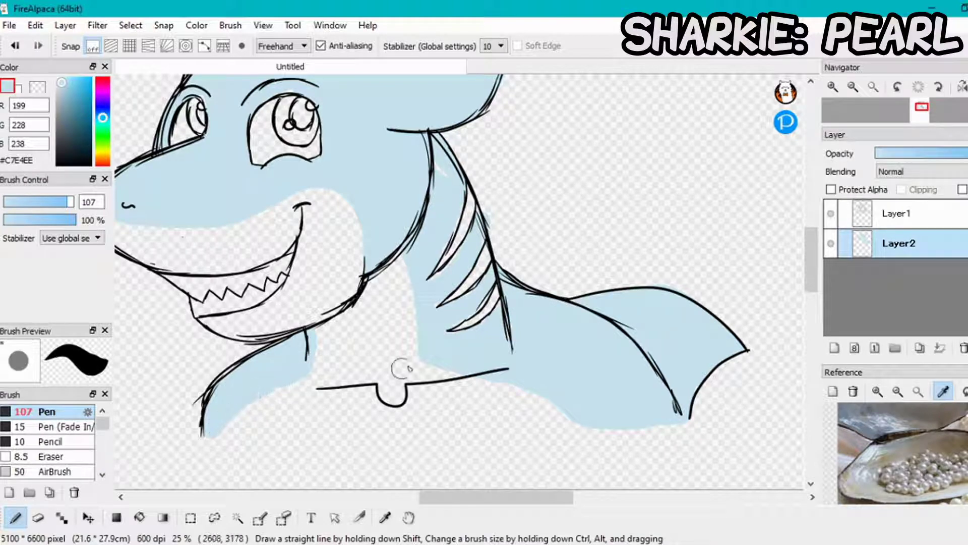
scroll(556, 239, "down", 2)
left_click_drag(811, 290, 811, 274)
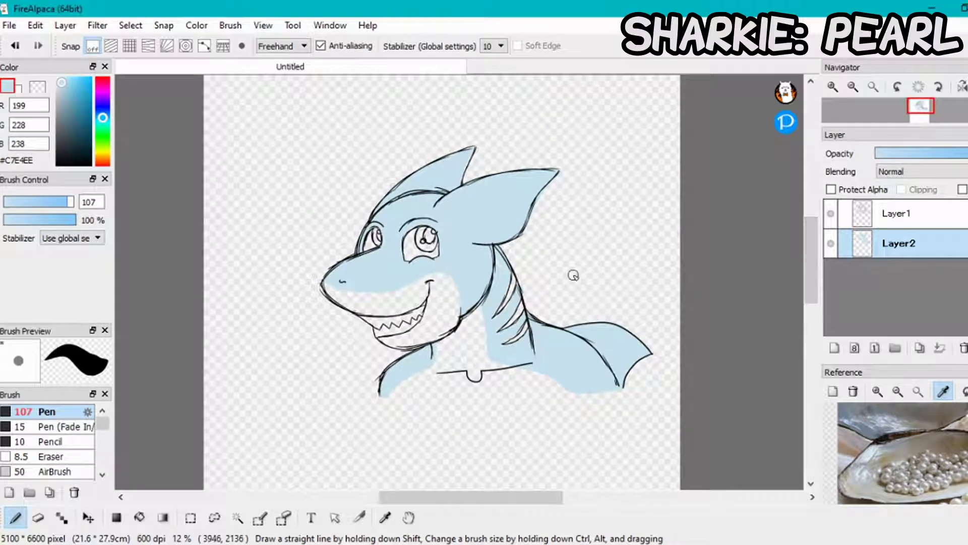
scroll(574, 276, "up", 1)
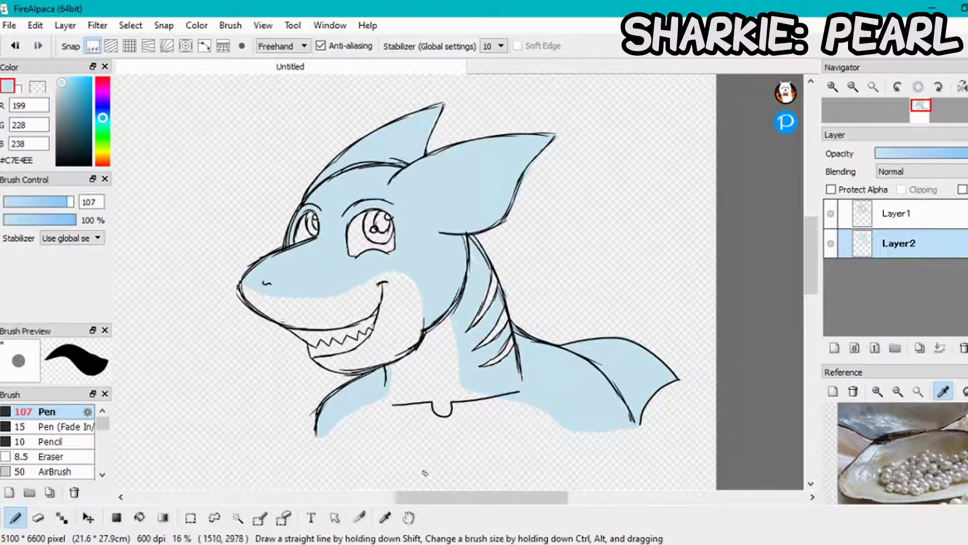
Set the Pen colour to light grey #EEEEEE and add a new layer beneath Layer2.
left_click(385, 517)
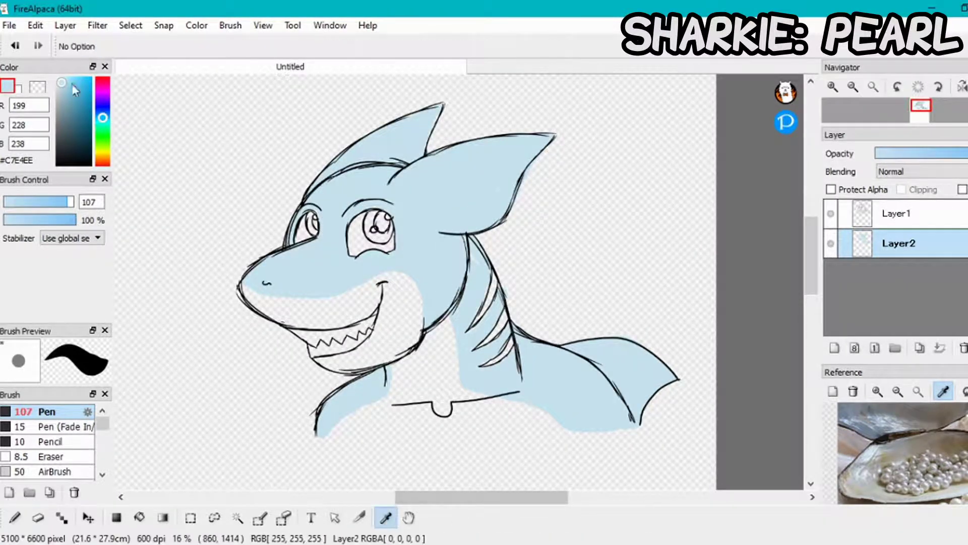
mouse_move(61, 87)
left_mouse_down()
mouse_move(68, 80)
mouse_move(64, 92)
mouse_move(58, 82)
left_mouse_up()
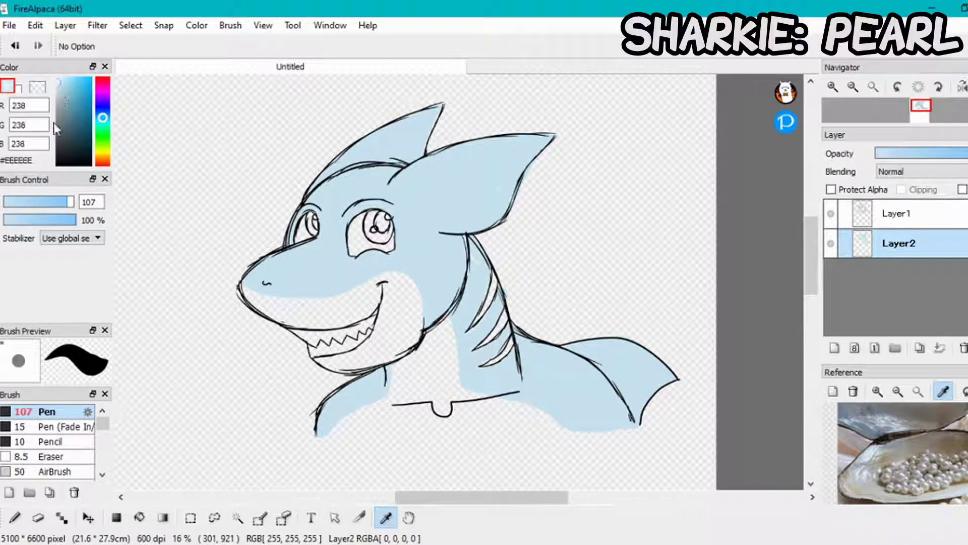
left_click(15, 518)
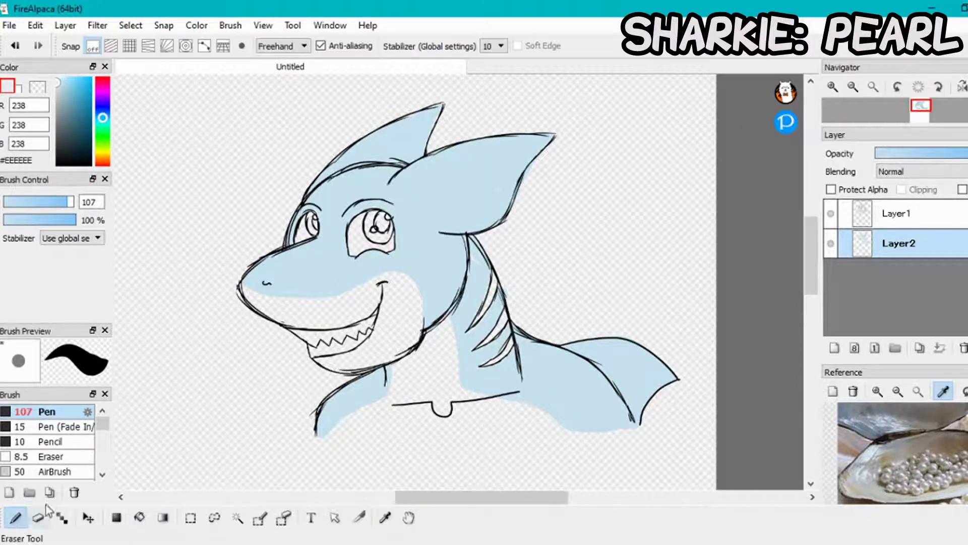
left_click(836, 349)
left_click_drag(922, 238, 877, 282)
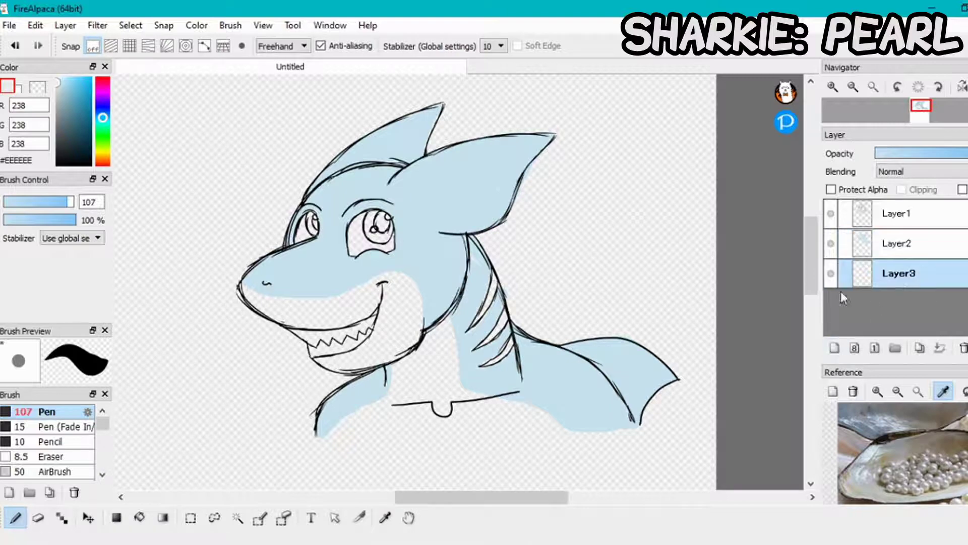
Paint the chest, throat, lower snout, cheek and jaw light grey on Layer3, and set the Pen colour to white #FFFFFF.
scroll(460, 439, "up", 1)
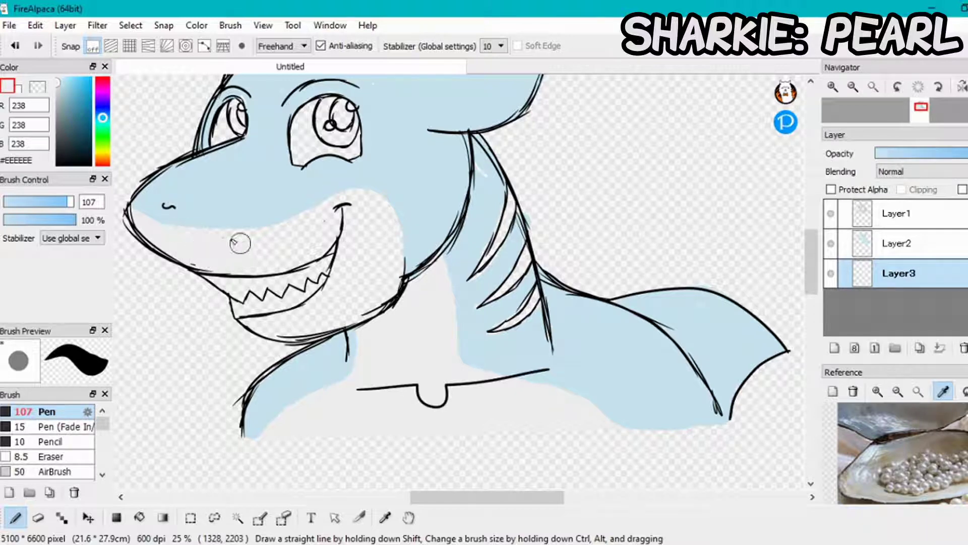
left_click_drag(263, 247, 249, 264)
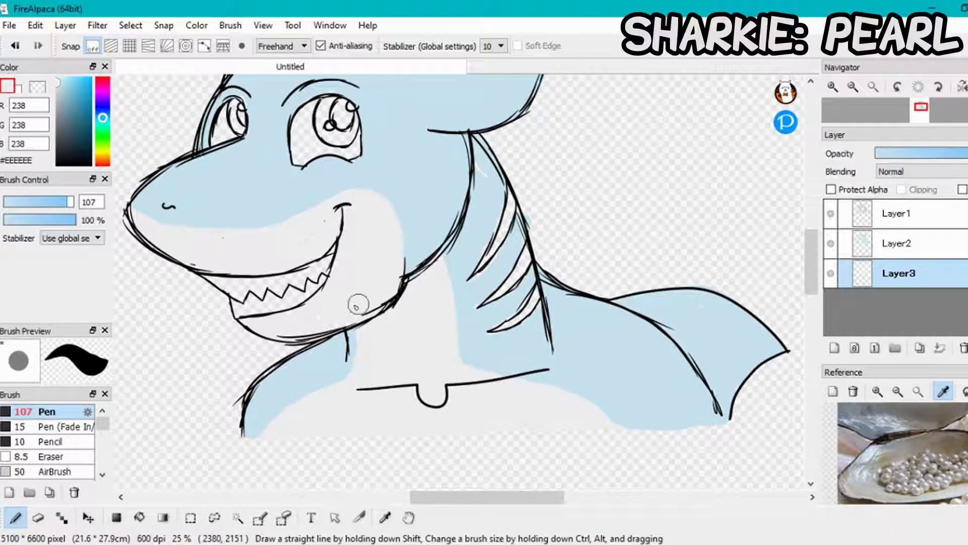
left_click(57, 78)
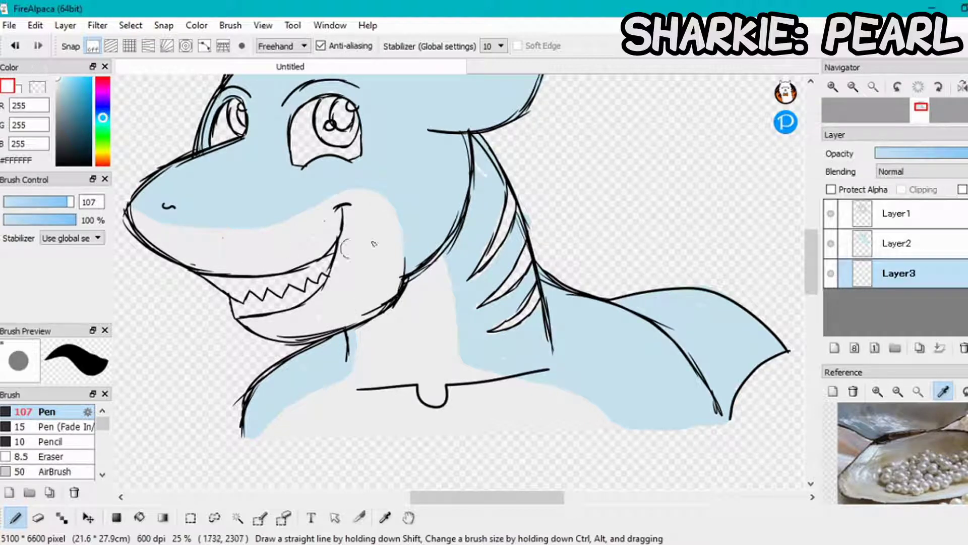
Add a new layer at the bottom of the stack and paint the shark's teeth white on it.
left_click(926, 244)
left_click(835, 349)
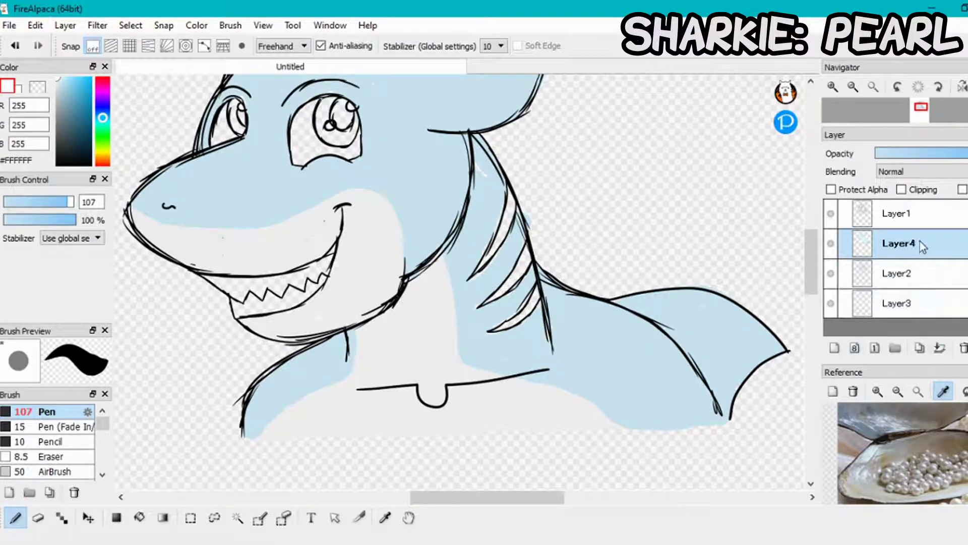
left_click_drag(923, 248, 912, 328)
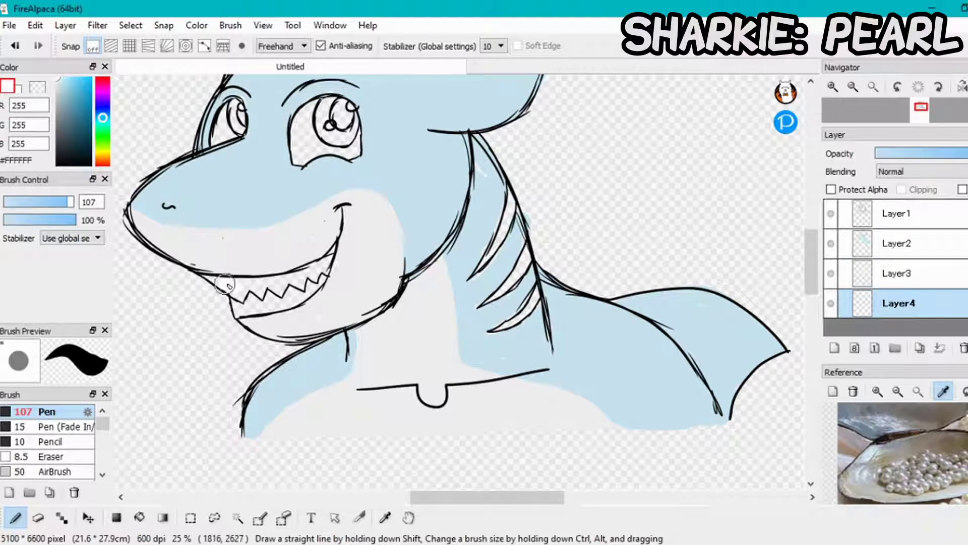
left_click_drag(249, 310, 314, 295)
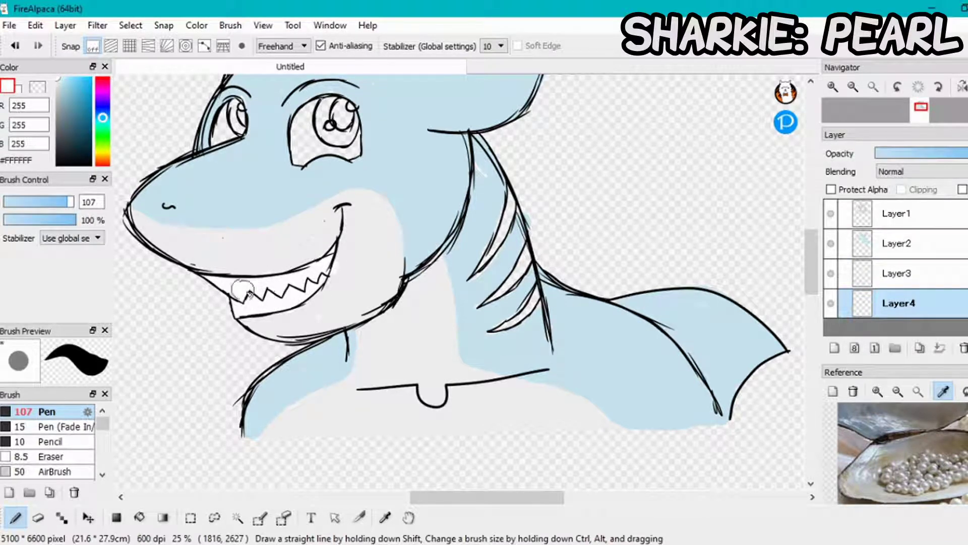
left_click(39, 517)
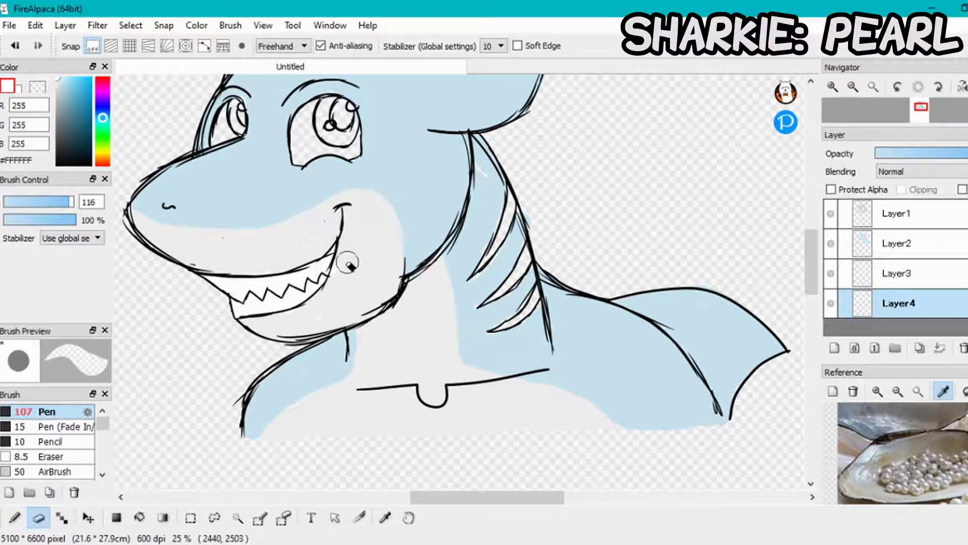
left_click(15, 517)
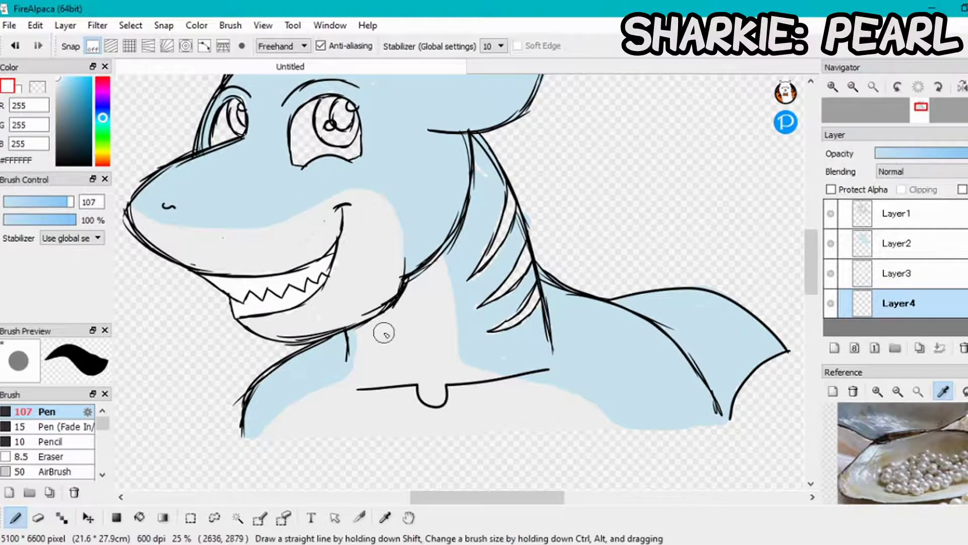
Paint the whites of both eyes on Layer4 and erase the white from inside the near eye's iris.
scroll(387, 335, "down", 2)
scroll(346, 242, "up", 4)
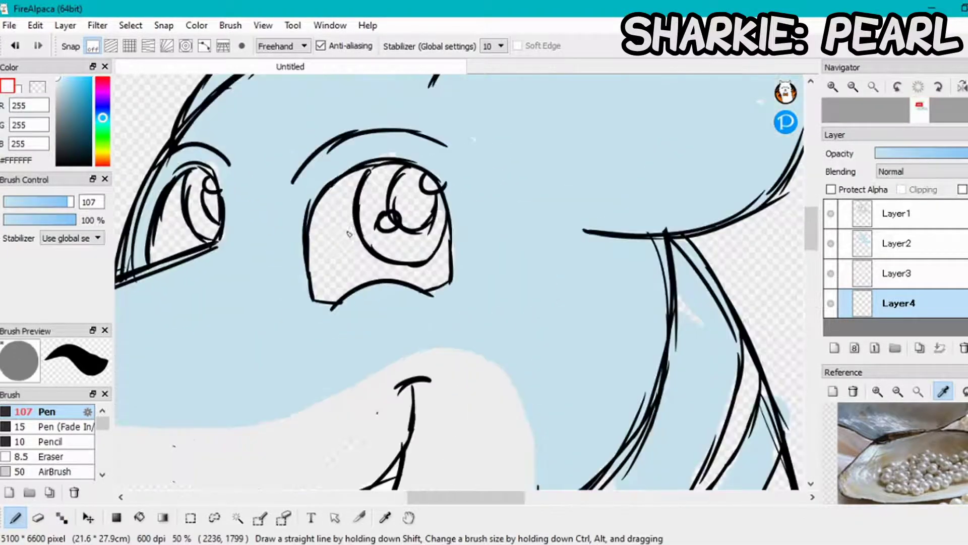
mouse_move(350, 192)
left_mouse_down()
mouse_move(341, 216)
mouse_move(334, 198)
mouse_move(327, 289)
mouse_move(344, 271)
mouse_move(340, 222)
mouse_move(359, 265)
mouse_move(344, 272)
mouse_move(376, 264)
mouse_move(432, 276)
mouse_move(447, 233)
left_mouse_up()
mouse_move(176, 195)
left_mouse_down()
mouse_move(160, 254)
mouse_move(181, 227)
mouse_move(194, 244)
mouse_move(155, 258)
left_mouse_up()
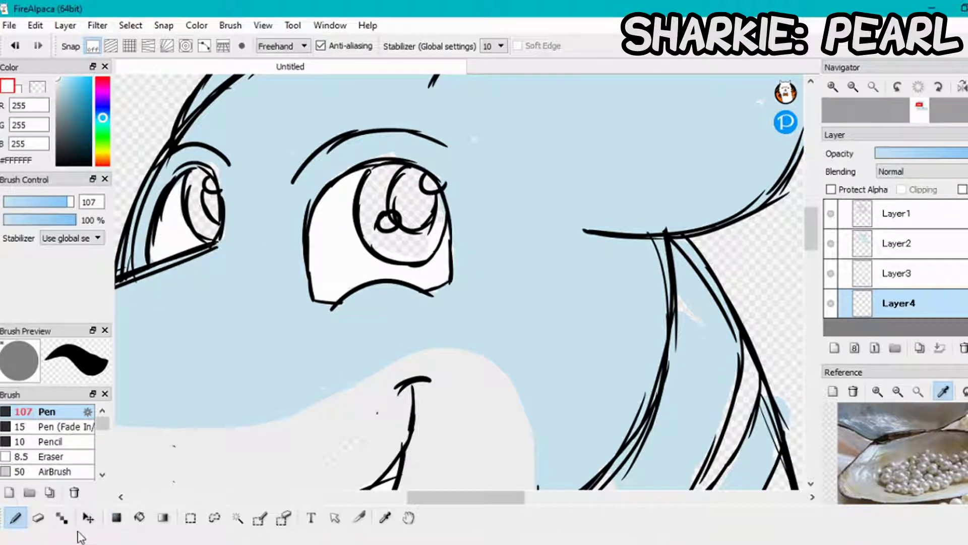
left_click(37, 517)
mouse_move(428, 234)
left_mouse_down()
mouse_move(384, 241)
mouse_move(421, 227)
left_mouse_up()
scroll(325, 224, "down", 3)
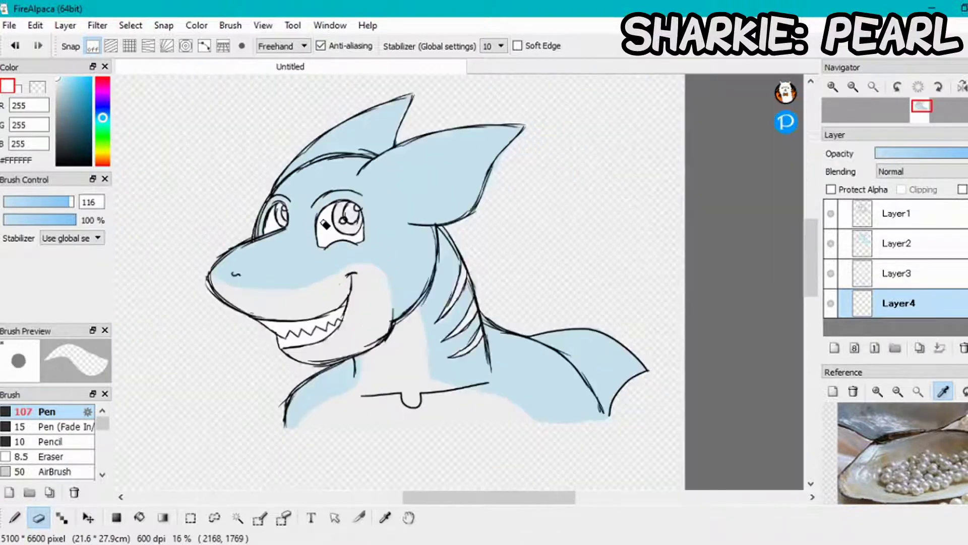
Merge the blue, light grey and white colour layers into one, and add a new layer beneath it.
left_click(933, 244)
left_click(939, 349)
left_click(940, 349)
left_click(835, 348)
left_click_drag(897, 243, 897, 288)
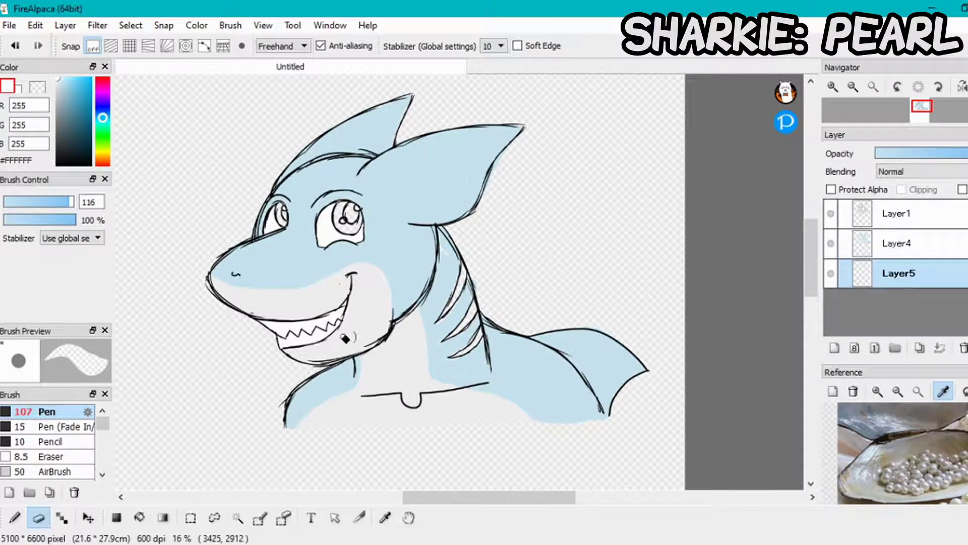
Set the Pen colour to grey #A1A1A1 and paint the near eye's iris around the pupil and highlights on Layer5.
mouse_move(82, 130)
left_mouse_down()
mouse_move(79, 143)
mouse_move(79, 104)
mouse_move(71, 129)
mouse_move(56, 109)
left_mouse_up()
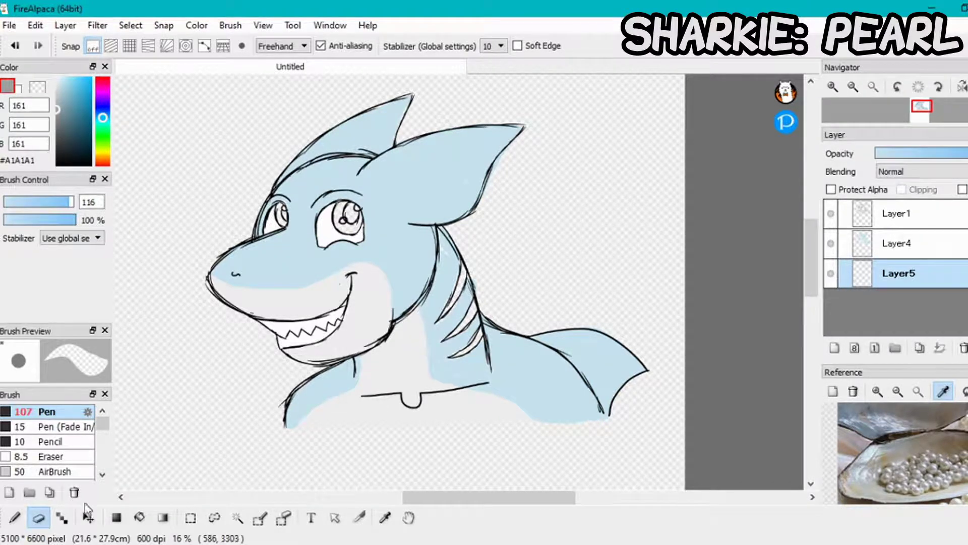
left_click(15, 517)
scroll(351, 218, "up", 5)
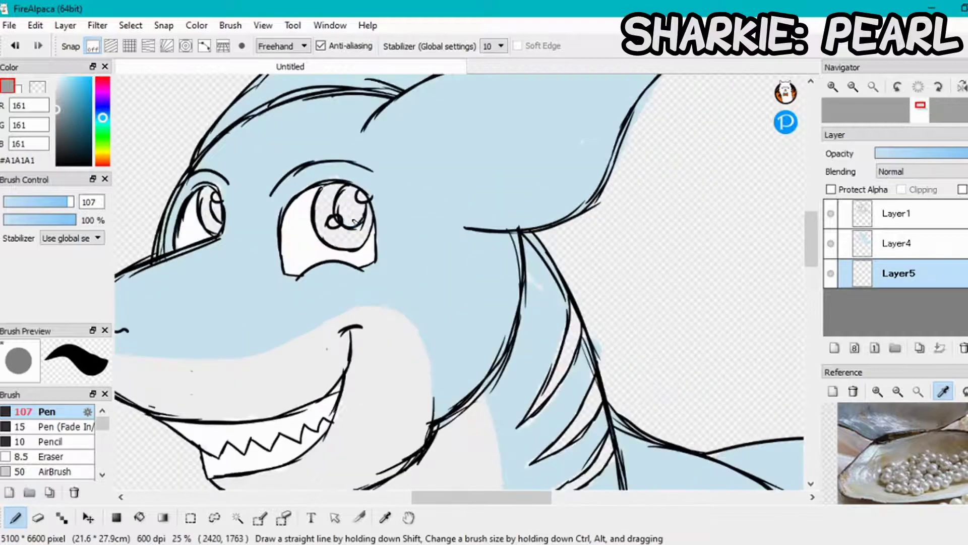
mouse_move(298, 127)
left_mouse_down()
mouse_move(263, 190)
mouse_move(265, 243)
mouse_move(258, 218)
mouse_move(269, 262)
mouse_move(267, 251)
mouse_move(340, 288)
mouse_move(313, 263)
left_mouse_up()
mouse_move(371, 280)
left_mouse_down()
mouse_move(398, 237)
mouse_move(403, 212)
mouse_move(393, 202)
mouse_move(338, 259)
left_mouse_up()
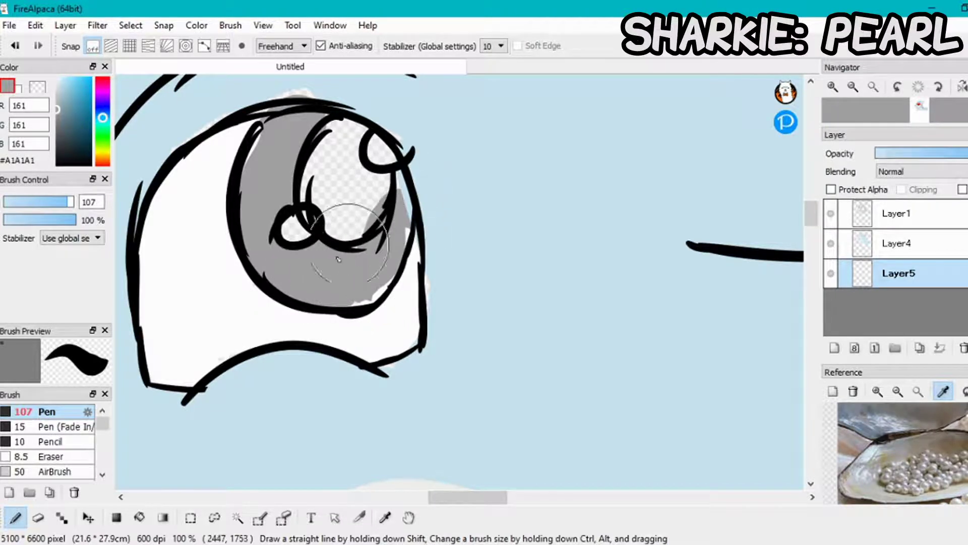
Clean up the near iris: erase excess white on Layer4, extend the grey on Layer5 and erase grey spilling into the pupil.
left_click(38, 518)
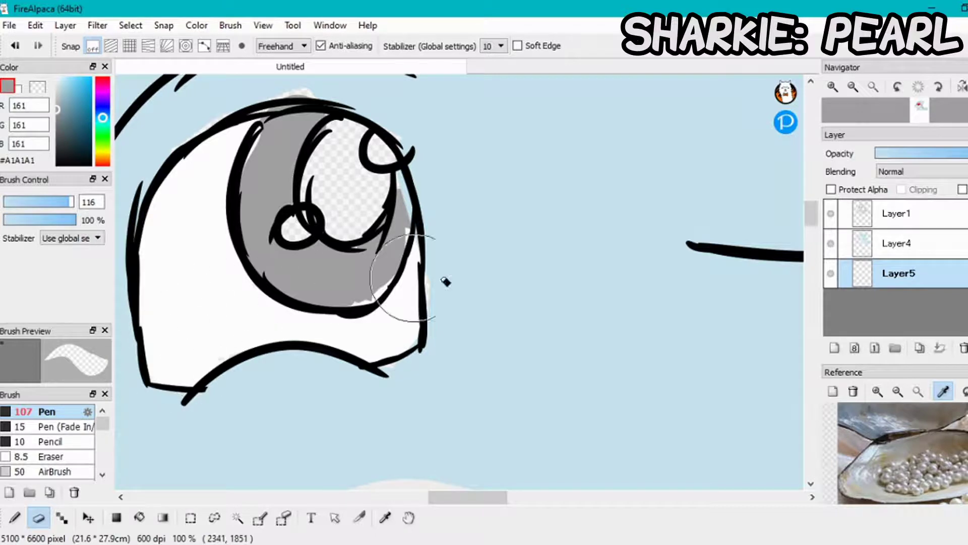
left_click(891, 245)
mouse_move(399, 247)
left_mouse_down()
mouse_move(352, 283)
mouse_move(375, 246)
mouse_move(377, 188)
left_mouse_up()
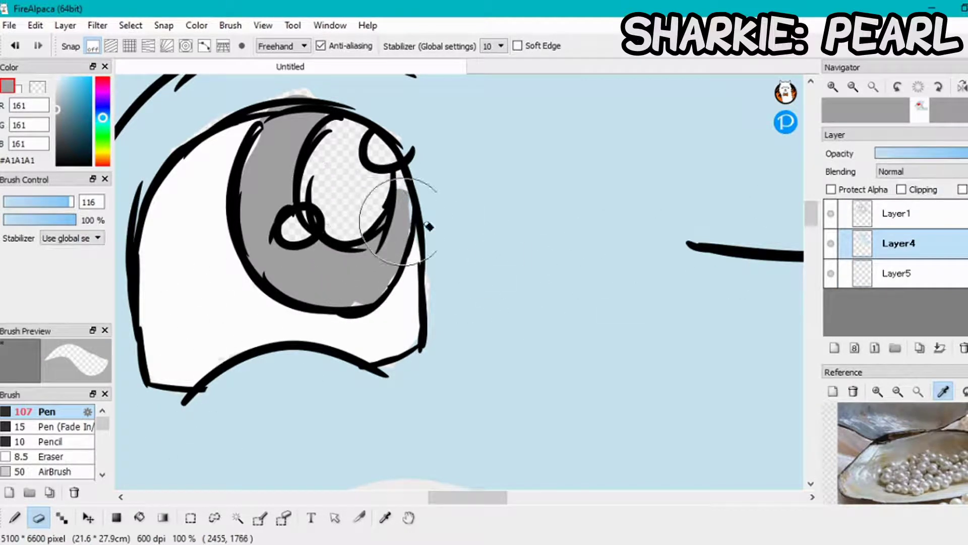
left_click(900, 217)
left_click(896, 274)
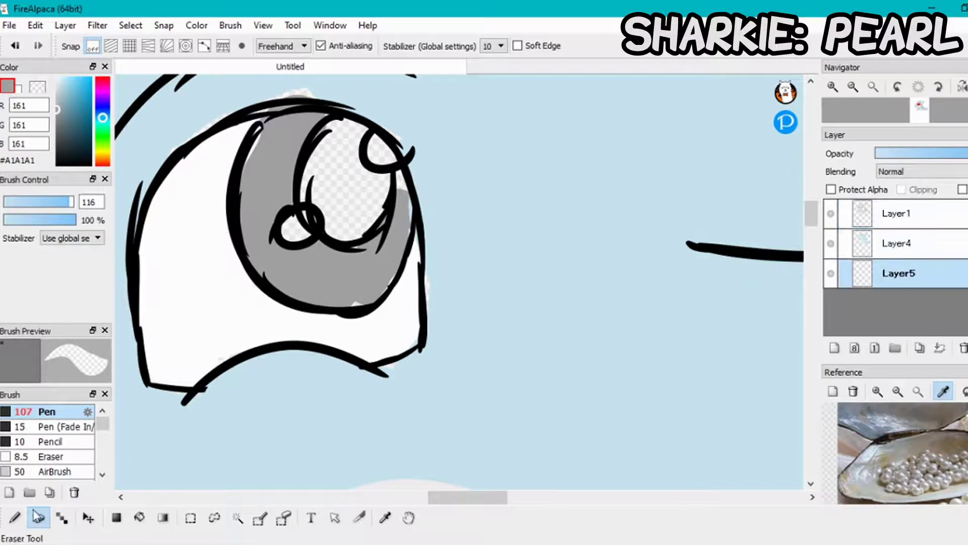
left_click(15, 518)
left_click_drag(381, 181, 396, 196)
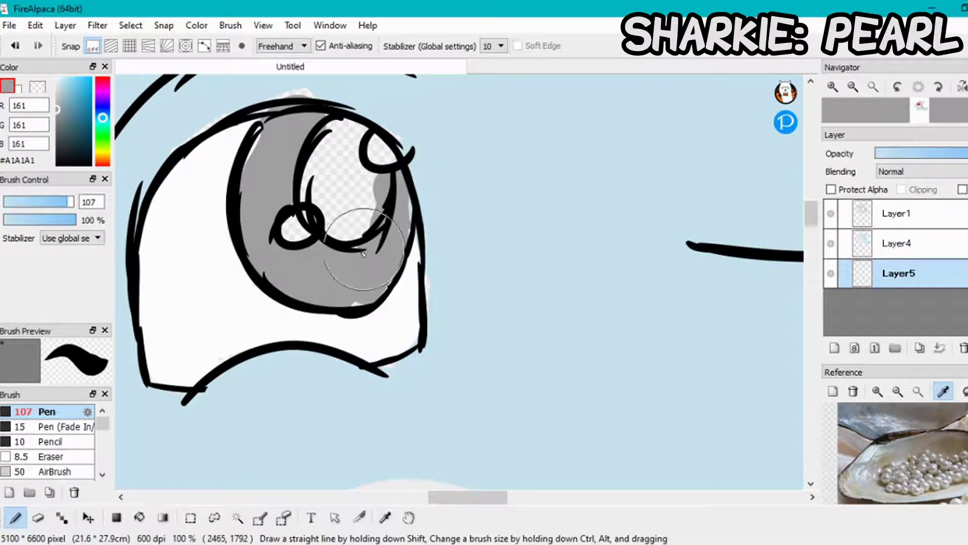
left_click(38, 517)
mouse_move(373, 169)
left_mouse_down()
mouse_move(371, 200)
mouse_move(374, 176)
mouse_move(362, 179)
left_mouse_up()
left_click(15, 518)
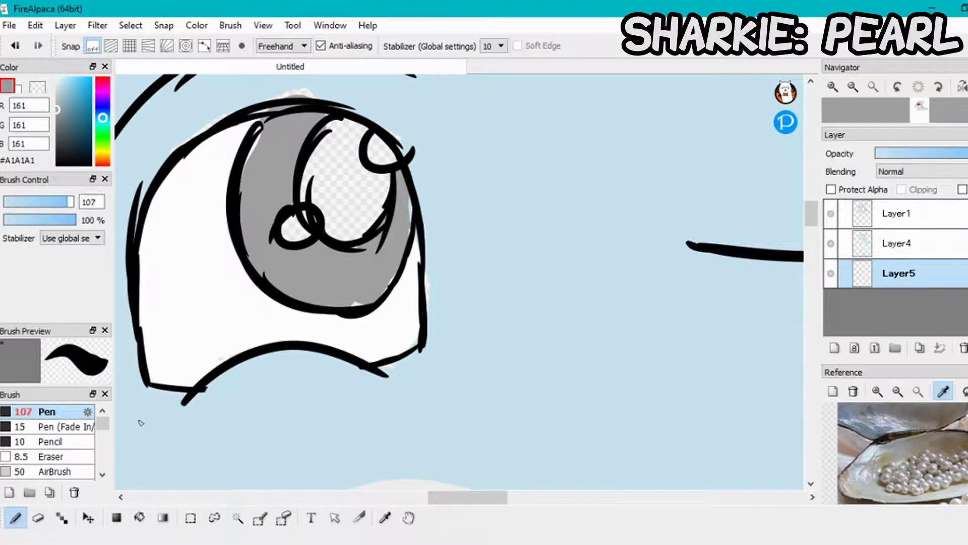
Reduce the Pen size to 38 and paint the far eye's iris grey.
scroll(500, 253, "down", 4)
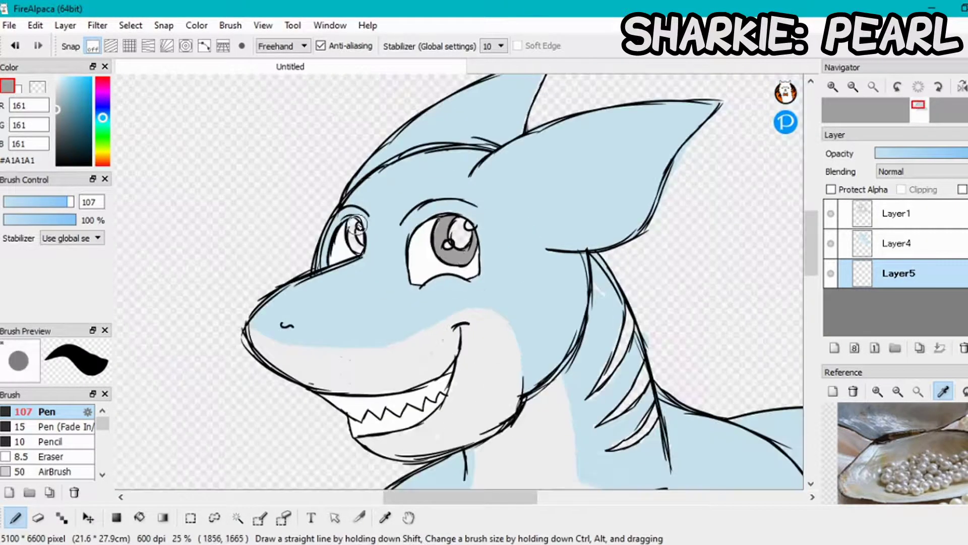
scroll(354, 224, "up", 4)
left_click(48, 202)
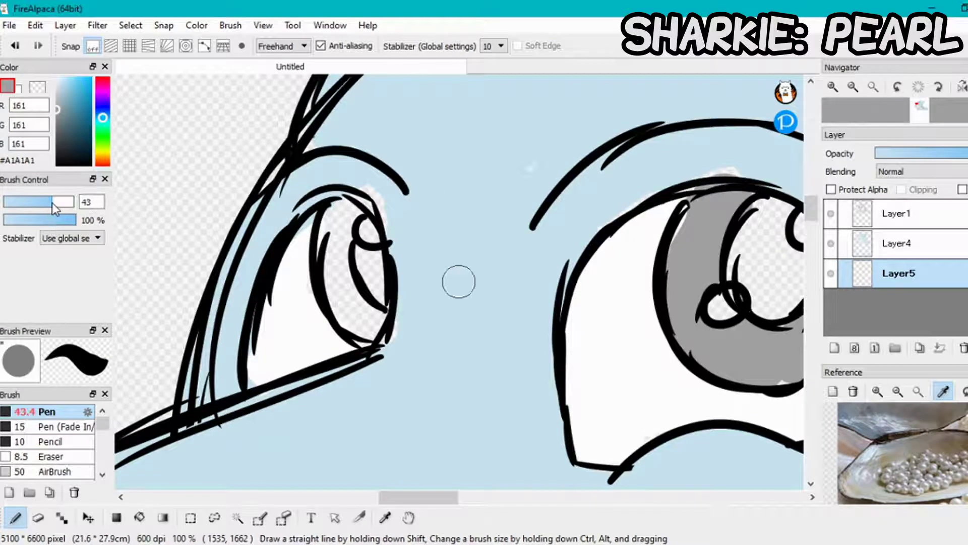
mouse_move(341, 205)
left_mouse_down()
mouse_move(339, 287)
mouse_move(363, 329)
mouse_move(326, 279)
mouse_move(356, 329)
mouse_move(370, 322)
mouse_move(329, 244)
mouse_move(352, 201)
mouse_move(342, 249)
mouse_move(335, 212)
left_mouse_up()
Set the Pen colour to dark grey #3A3A3A and fill the pupils of both eyes.
left_click_drag(68, 137, 55, 147)
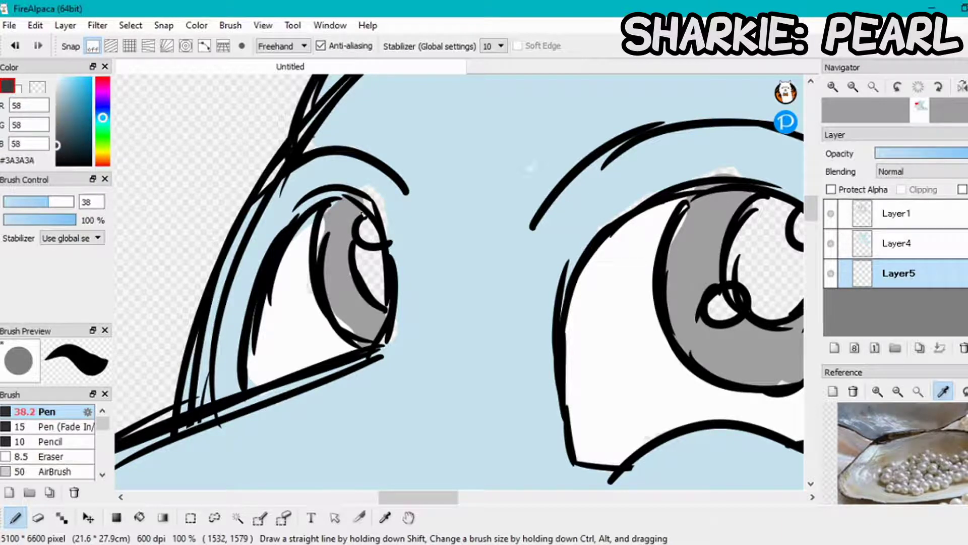
mouse_move(363, 242)
left_mouse_down()
mouse_move(359, 265)
mouse_move(377, 291)
mouse_move(366, 237)
left_mouse_up()
scroll(260, 231, "down", 1)
scroll(259, 232, "down", 1)
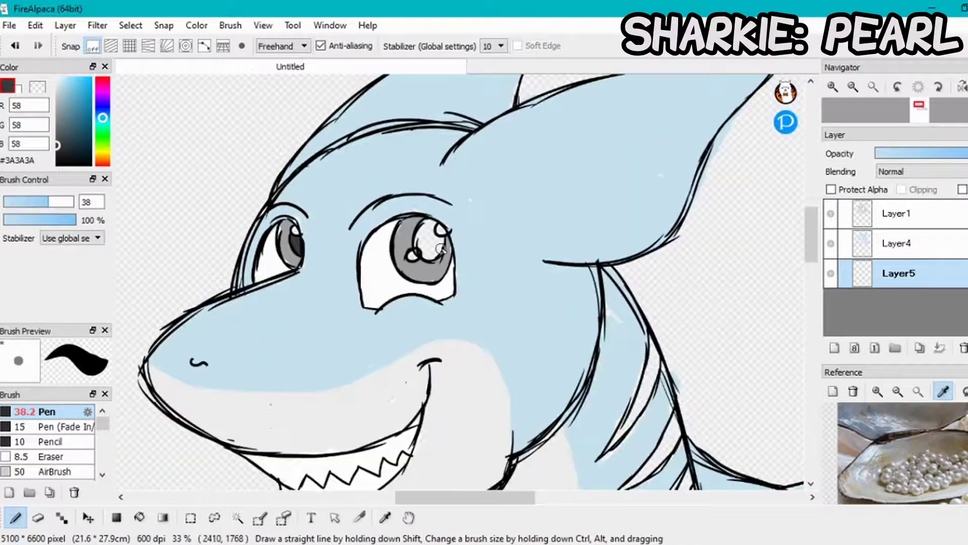
scroll(509, 262, "up", 2)
mouse_move(408, 154)
left_mouse_down()
mouse_move(387, 152)
mouse_move(370, 223)
mouse_move(366, 206)
mouse_move(387, 255)
mouse_move(418, 235)
mouse_move(419, 222)
mouse_move(403, 238)
mouse_move(392, 203)
mouse_move(404, 156)
mouse_move(402, 215)
mouse_move(429, 200)
mouse_move(429, 223)
mouse_move(410, 180)
mouse_move(420, 160)
mouse_move(396, 194)
left_mouse_up()
Set the Pen colour to white #FFFFFF, merge the two colour layers and add a new layer above the sketch.
left_click(58, 78)
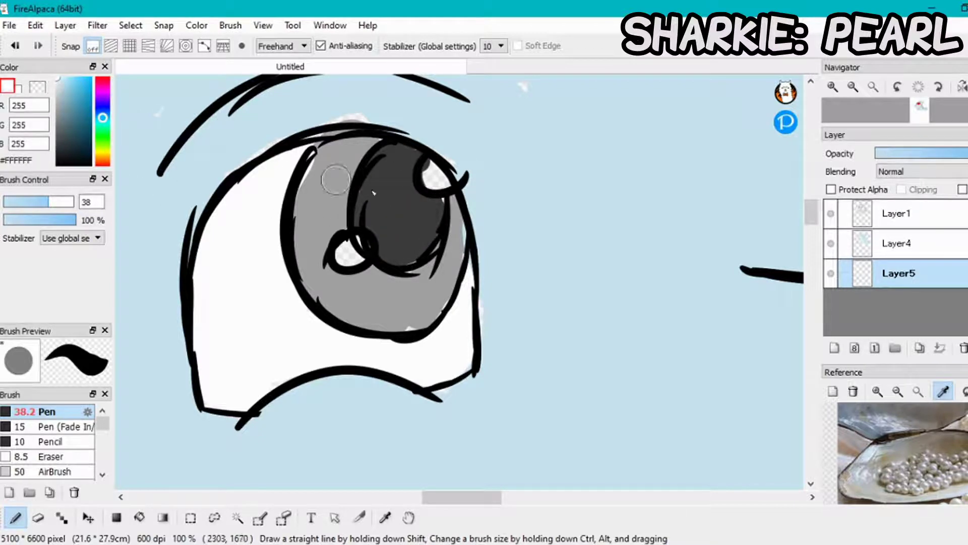
left_click(951, 245)
left_click(940, 348)
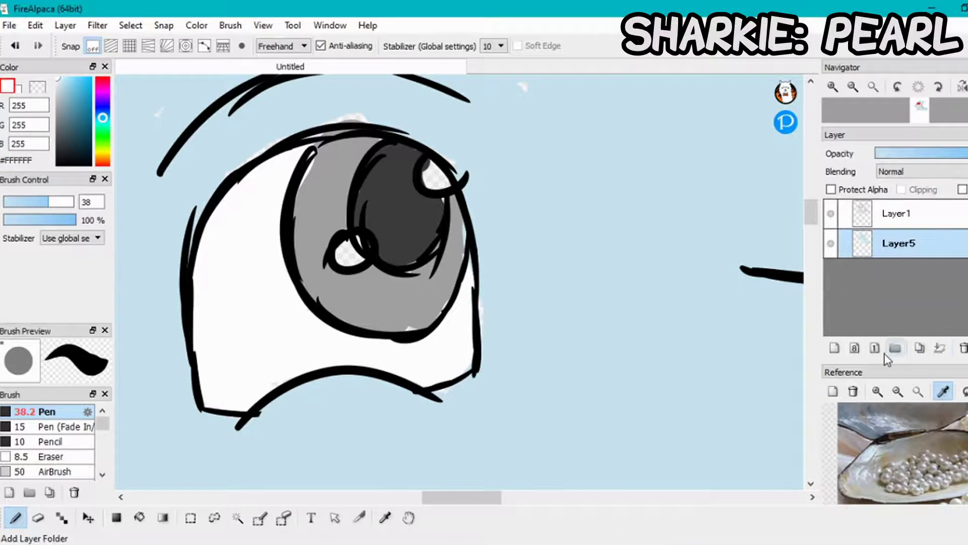
left_click(835, 348)
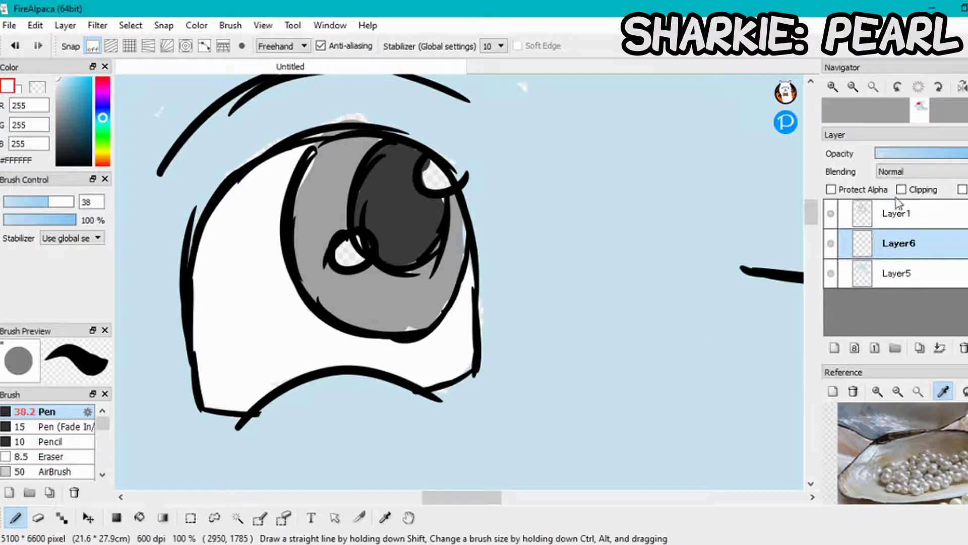
left_click_drag(898, 243, 902, 206)
Paint the white highlights in both eyes on Layer6, over the sketch lines.
mouse_move(434, 174)
left_mouse_down()
mouse_move(425, 169)
mouse_move(430, 179)
left_mouse_up()
left_click_drag(327, 267, 353, 246)
scroll(439, 283, "down", 1)
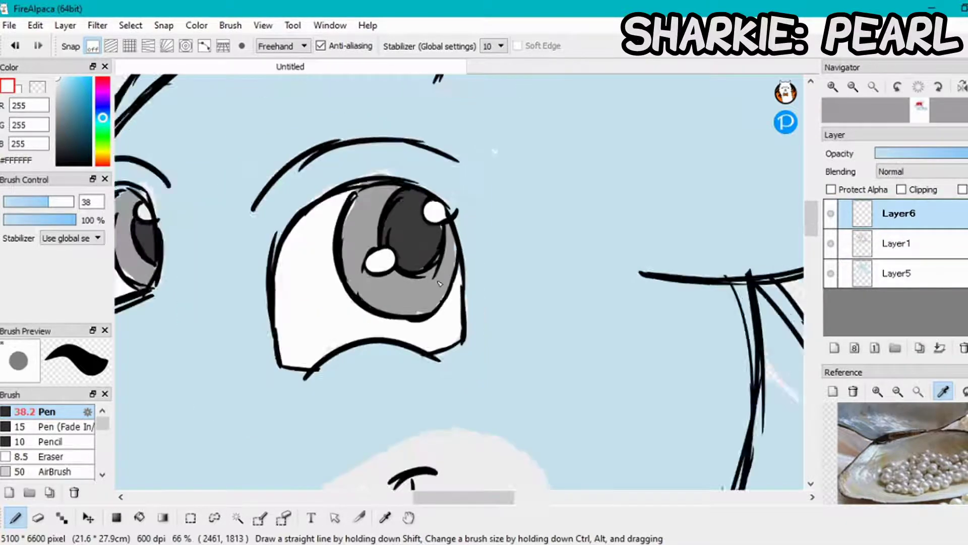
scroll(439, 283, "down", 3)
scroll(317, 279, "up", 4)
left_click_drag(365, 190, 360, 183)
scroll(389, 255, "down", 3)
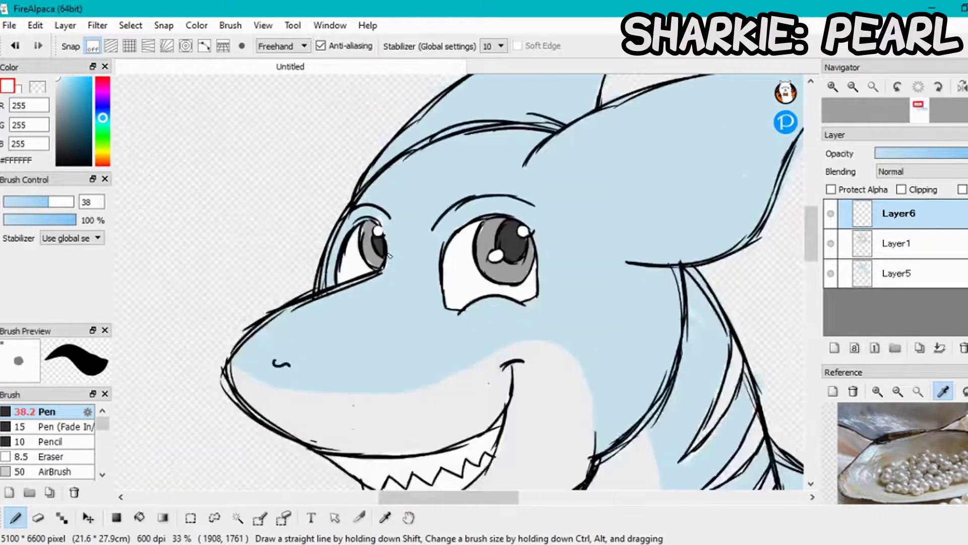
Merge the sketch Layer1 into the colour Layer5, and add a new layer beneath them.
scroll(390, 255, "down", 2)
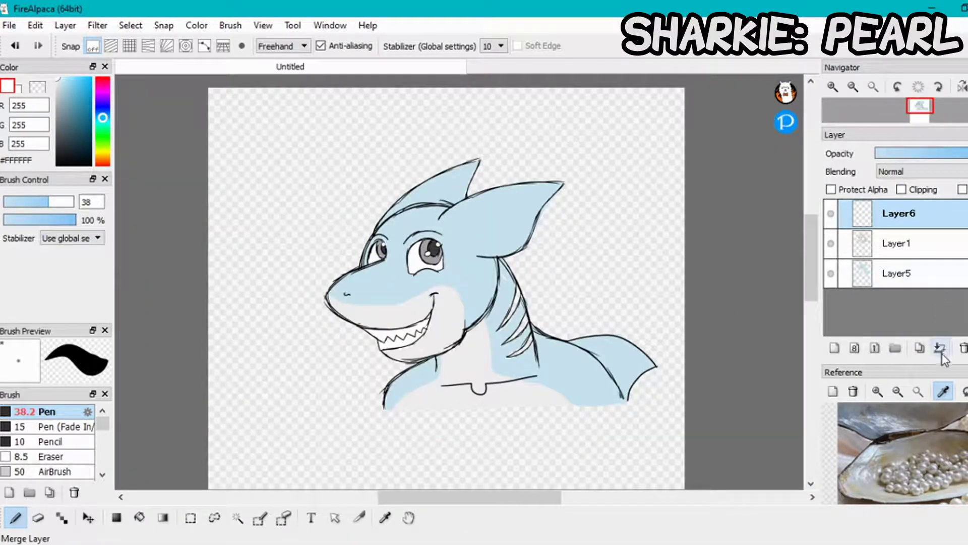
left_click(923, 247)
left_click(941, 349)
left_click(855, 349)
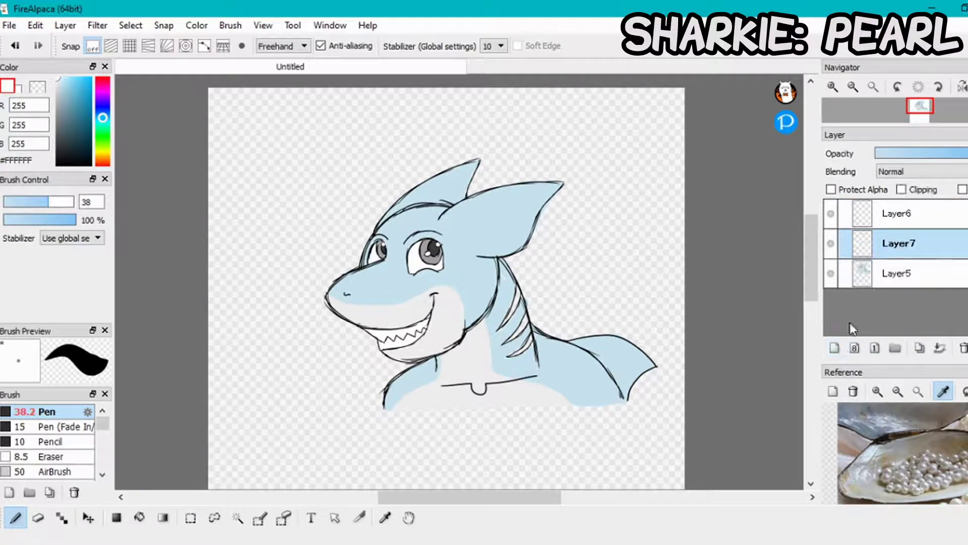
left_click_drag(905, 258, 865, 302)
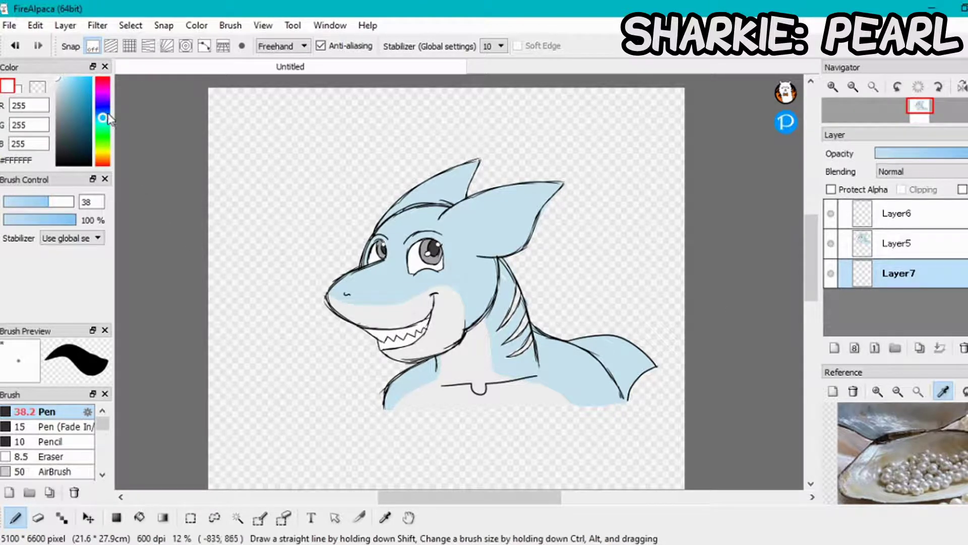
Set the Pen colour to light pink #F9D5F0 and fill the three gill slits on the neck on Layer7.
left_click(102, 95)
left_click(62, 90)
left_click(65, 82)
left_click(103, 88)
left_click_drag(70, 87, 61, 79)
scroll(519, 283, "up", 5)
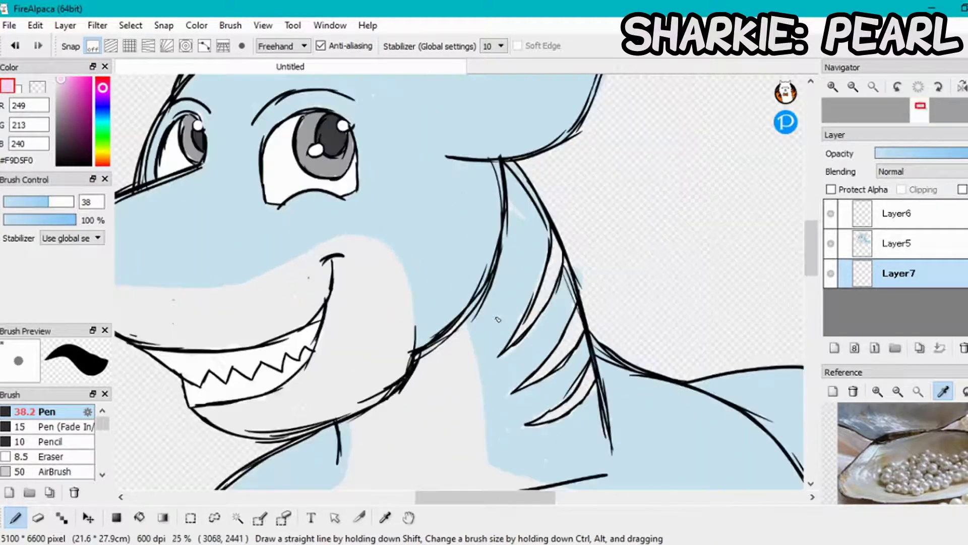
mouse_move(557, 254)
left_mouse_down()
mouse_move(545, 291)
mouse_move(559, 267)
mouse_move(514, 348)
left_mouse_up()
mouse_move(552, 373)
left_mouse_down()
mouse_move(507, 395)
mouse_move(564, 354)
mouse_move(580, 320)
left_mouse_up()
mouse_move(593, 384)
left_mouse_down()
mouse_move(560, 421)
mouse_move(565, 406)
left_mouse_up()
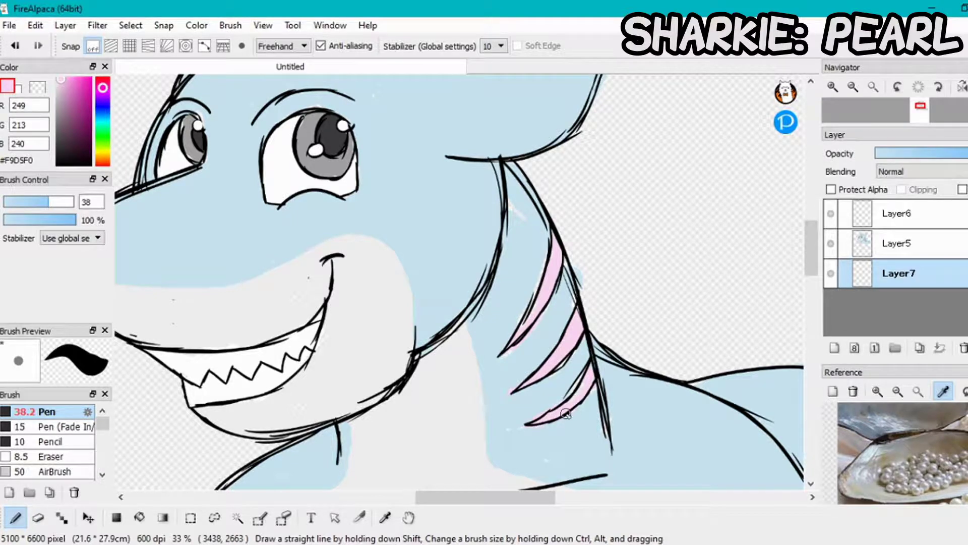
Merge Layer5, with the sketch and body colours, into the pink gill layer beneath it.
scroll(486, 232, "down", 2)
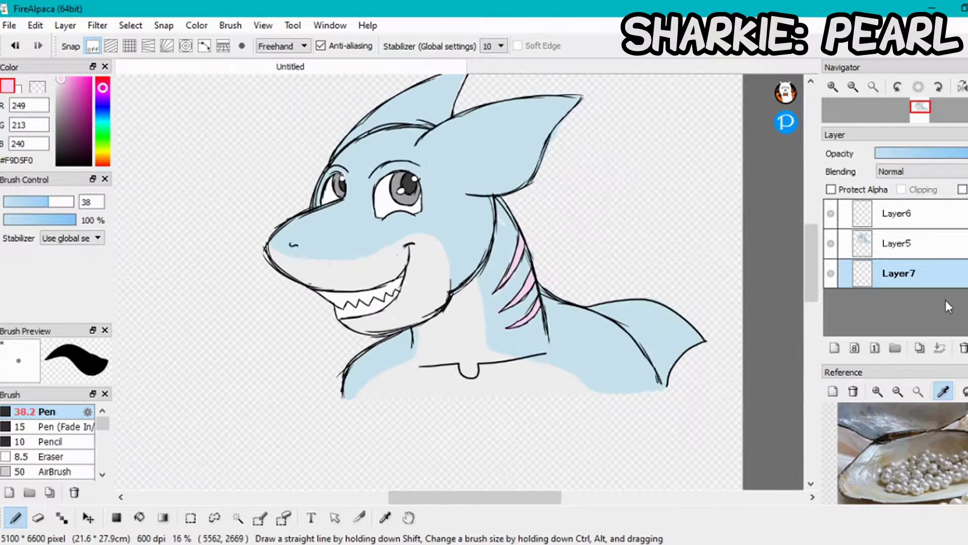
left_click(923, 243)
left_click(939, 348)
left_click_drag(812, 284, 811, 274)
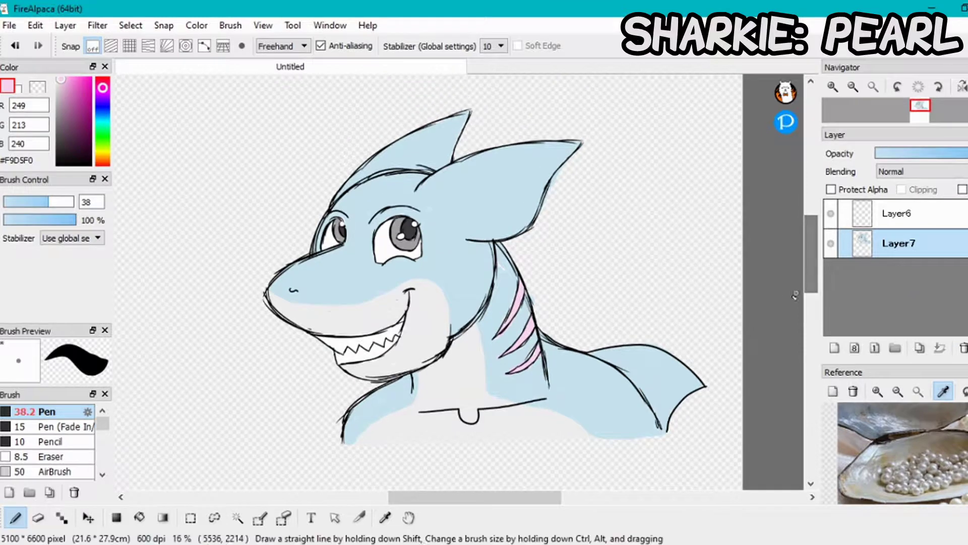
Fill the far head fin's tip and the top of the snout with grey #A1A1A1, and redraw the nostril in black.
left_click(385, 518)
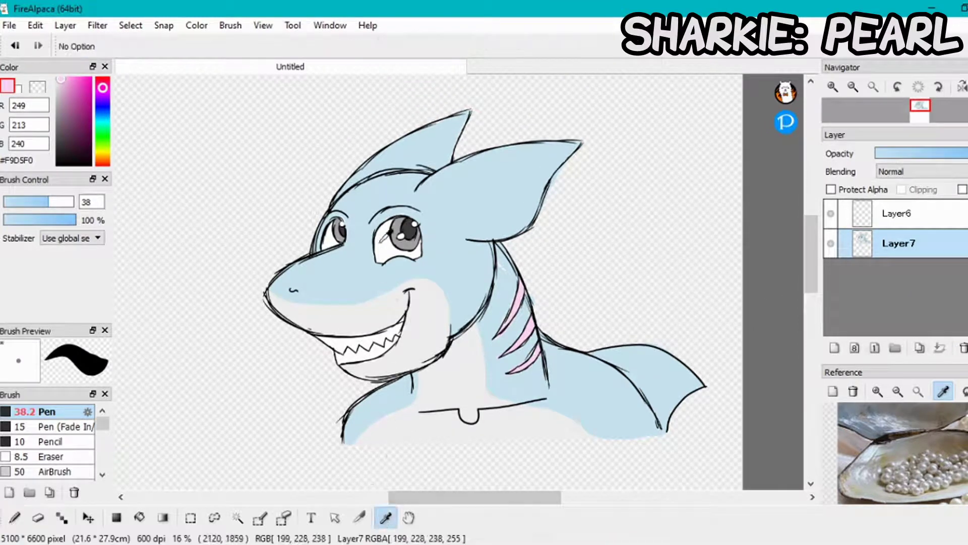
left_click(474, 238)
left_click(15, 517)
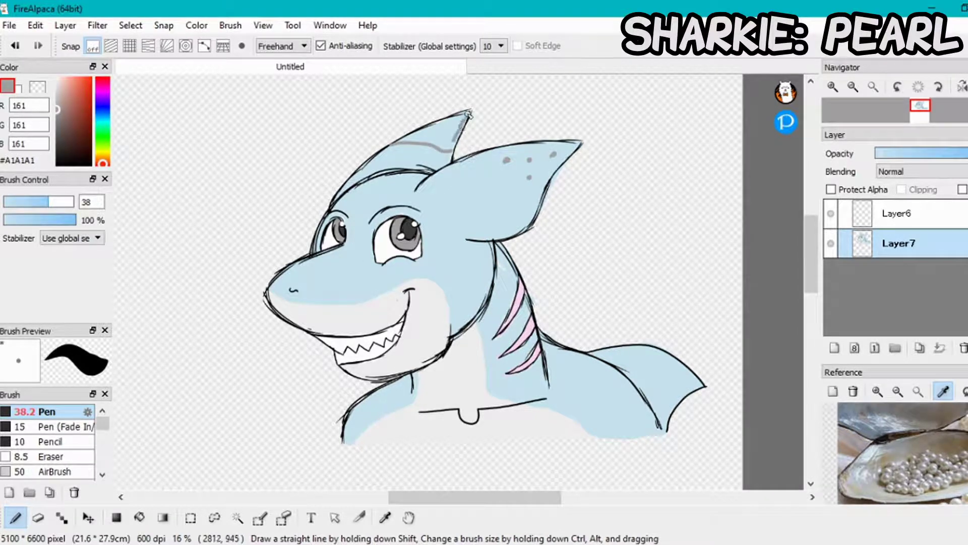
left_click_drag(439, 129, 410, 136)
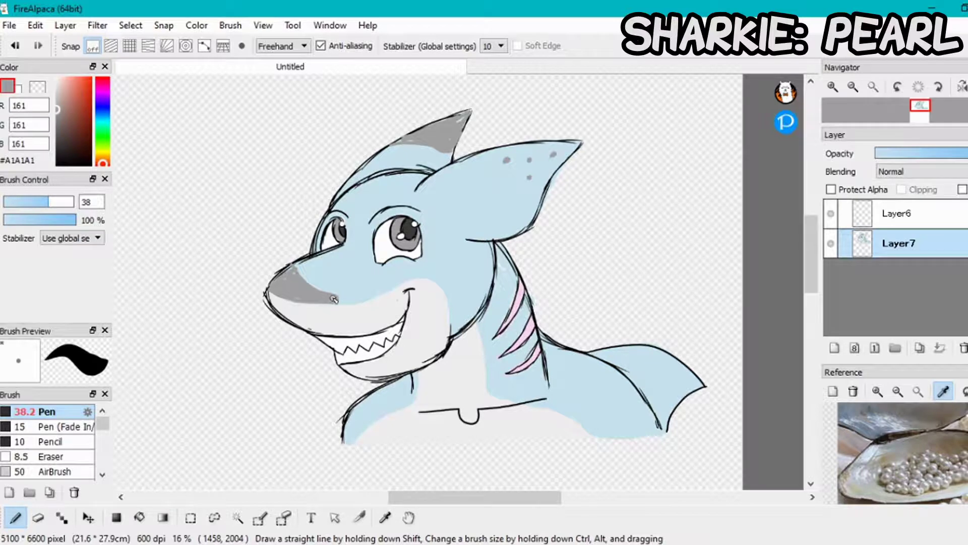
left_click(375, 247, "alt")
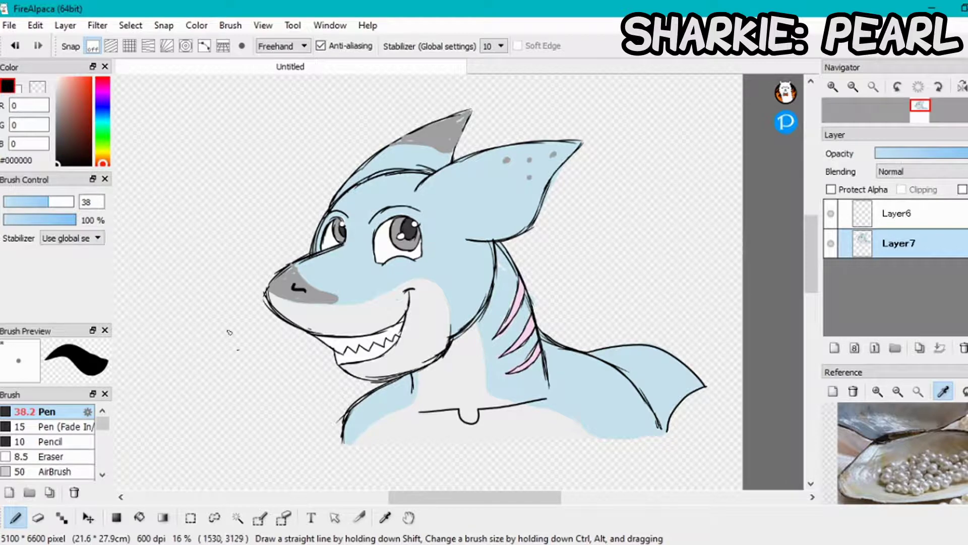
Sample the snout's grey #A1A1A1 again and fill the tips of the back fin and the near head fin with the Pen.
left_click(385, 518)
left_click(278, 288)
left_click(16, 517)
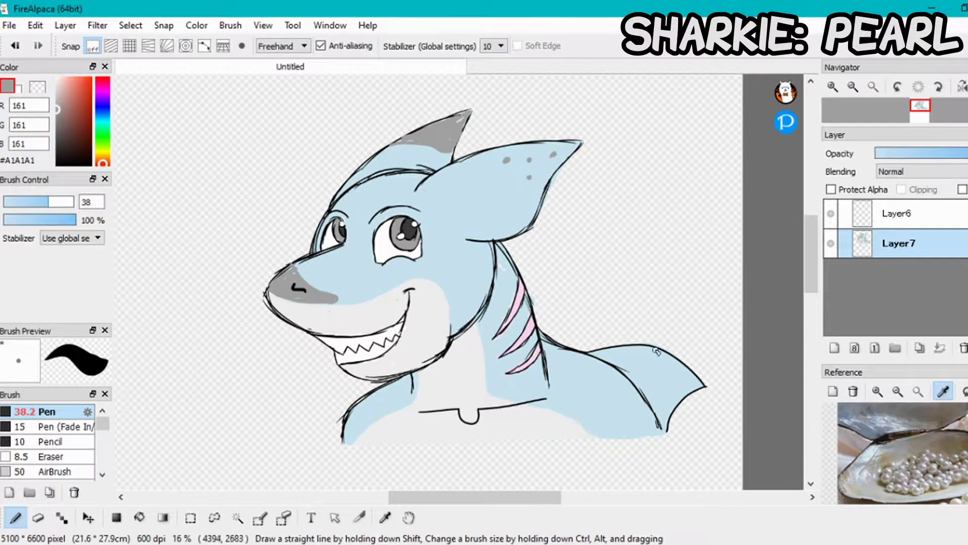
left_click_drag(679, 379, 683, 402)
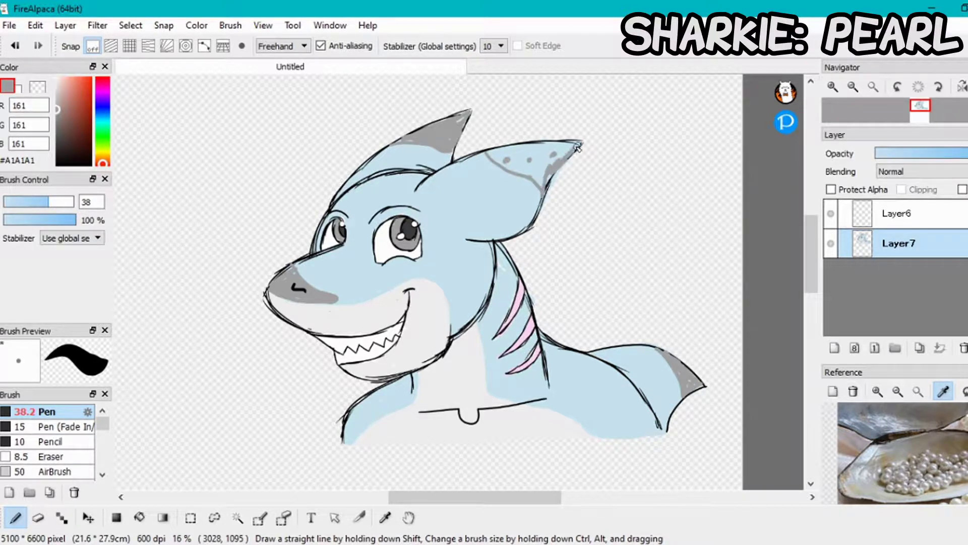
left_click_drag(546, 146, 515, 151)
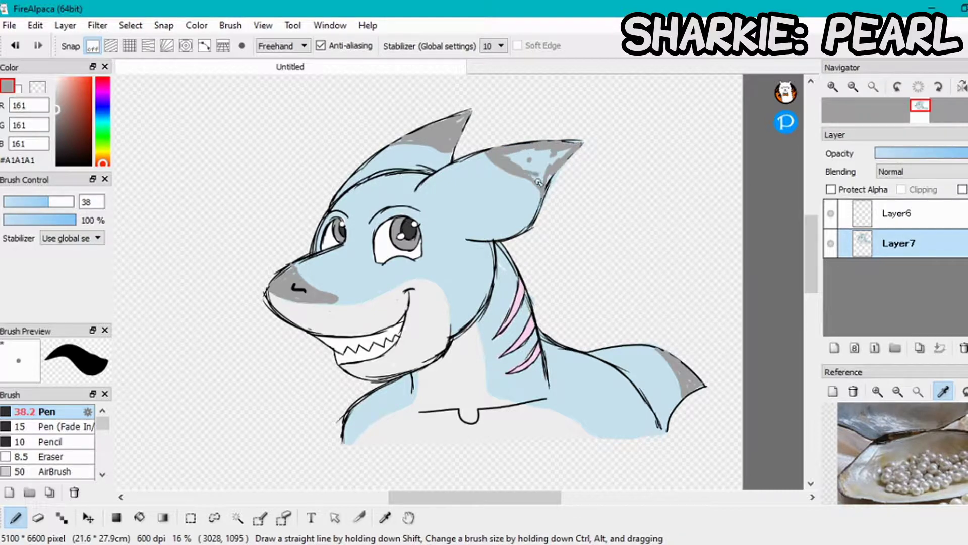
mouse_move(566, 154)
left_mouse_down()
mouse_move(547, 169)
mouse_move(524, 167)
left_mouse_up()
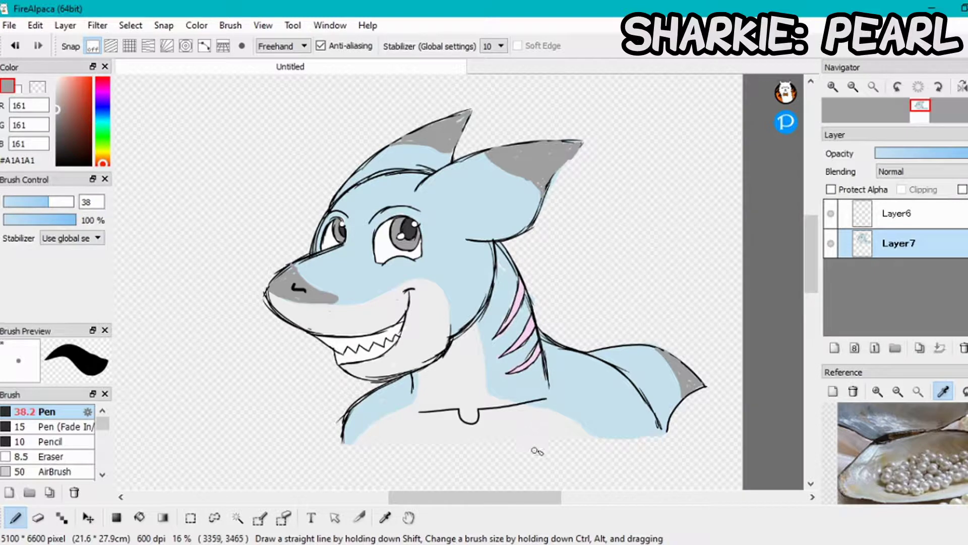
Merge the eye highlight Layer6 into Layer7 beneath it.
left_click(923, 213)
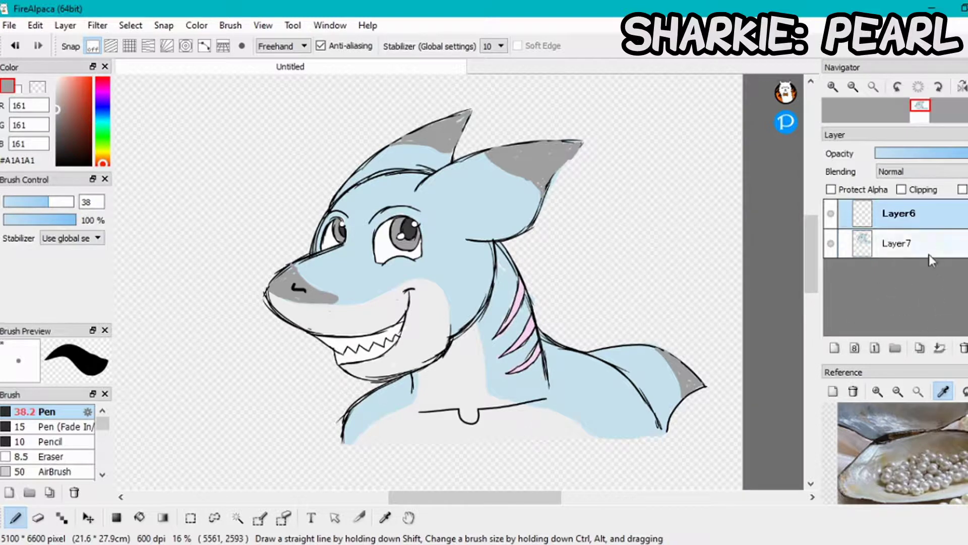
left_click(940, 348)
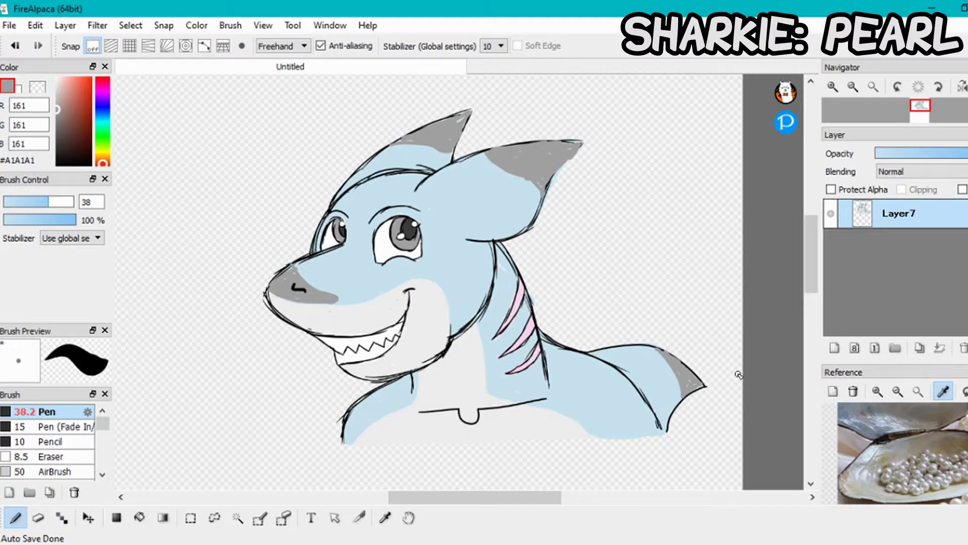
Handwrite the name "Sharkie" in black beside the shark's head, with a heart dotting the i and a zigzag underline.
left_click(58, 163)
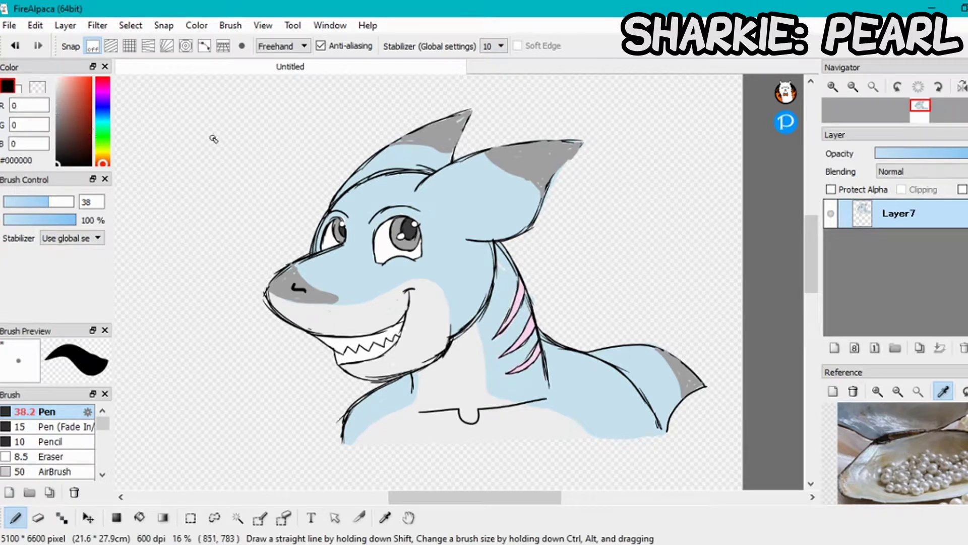
mouse_move(170, 164)
left_mouse_down()
mouse_move(134, 183)
mouse_move(133, 204)
left_mouse_up()
mouse_move(182, 147)
left_mouse_down()
mouse_move(198, 178)
mouse_move(230, 202)
mouse_move(247, 165)
mouse_move(251, 190)
left_mouse_up()
left_click_drag(260, 174, 272, 188)
mouse_move(264, 154)
left_mouse_down()
mouse_move(264, 168)
mouse_move(288, 172)
mouse_move(222, 246)
mouse_move(254, 246)
left_mouse_up()
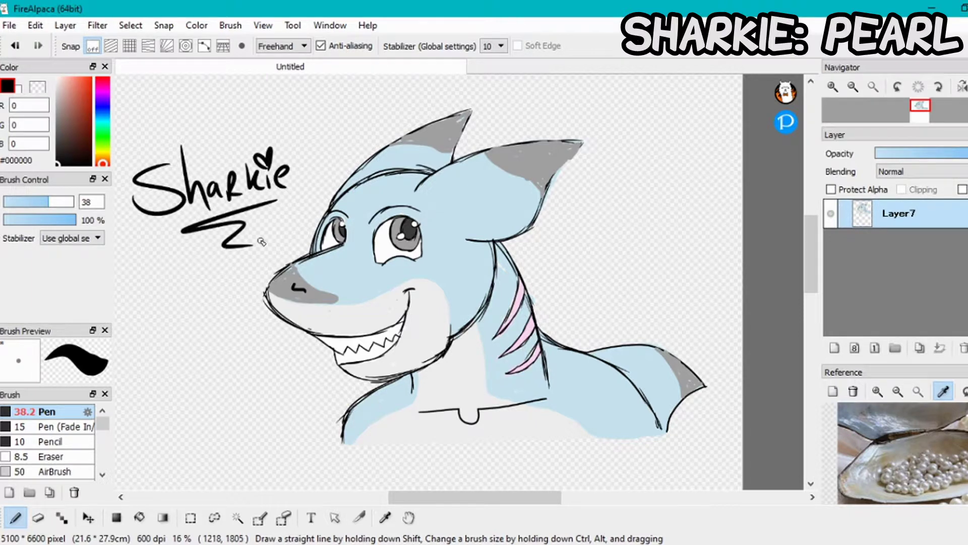